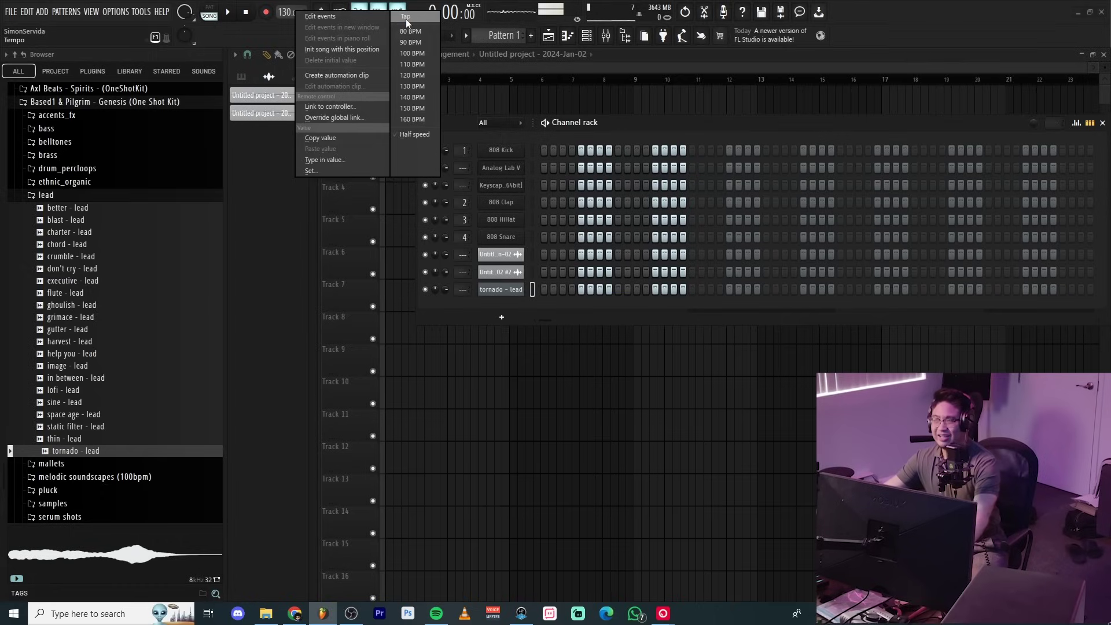
Tap in the project tempo at 85 BPM
left_click(582, 285)
left_click(581, 284)
left_click(582, 285)
left_click(582, 285)
left_click(582, 285)
left_click(582, 284)
left_click(582, 285)
left_click(582, 285)
left_click(582, 285)
left_click(582, 285)
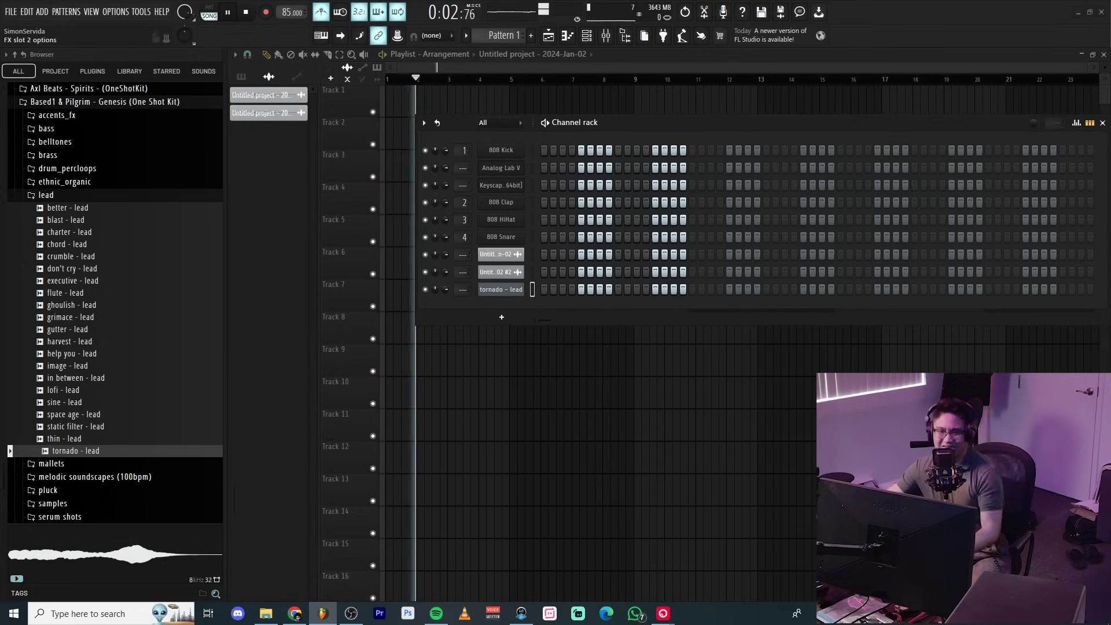
Record a take into Edison on Insert 2 and place it at the start of Track 6 in the playlist
key("ctrl+e")
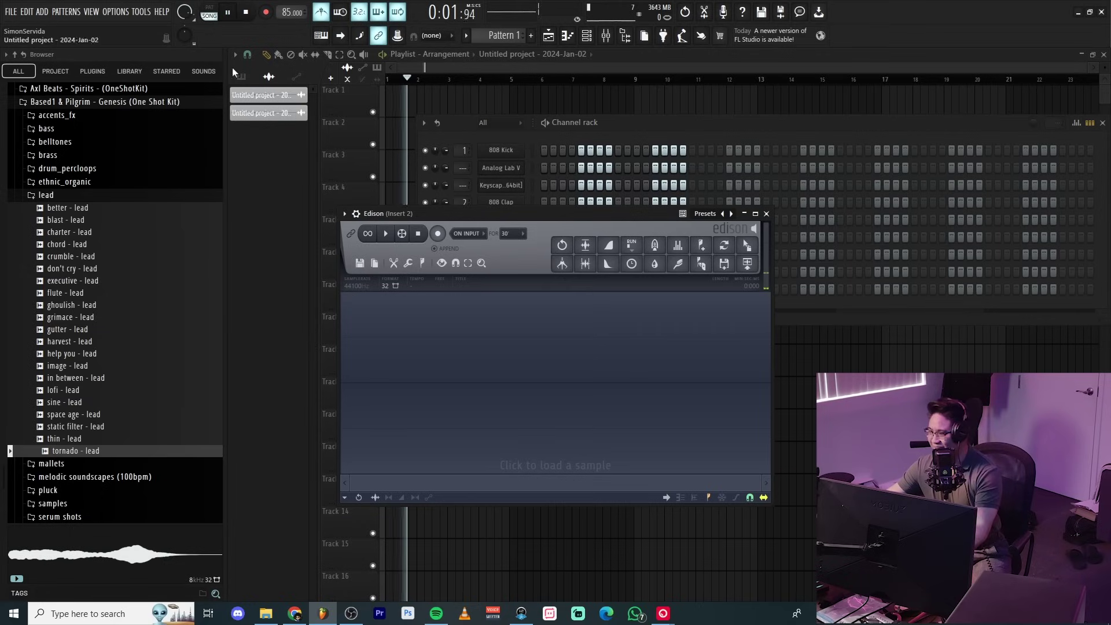
left_click(250, 11)
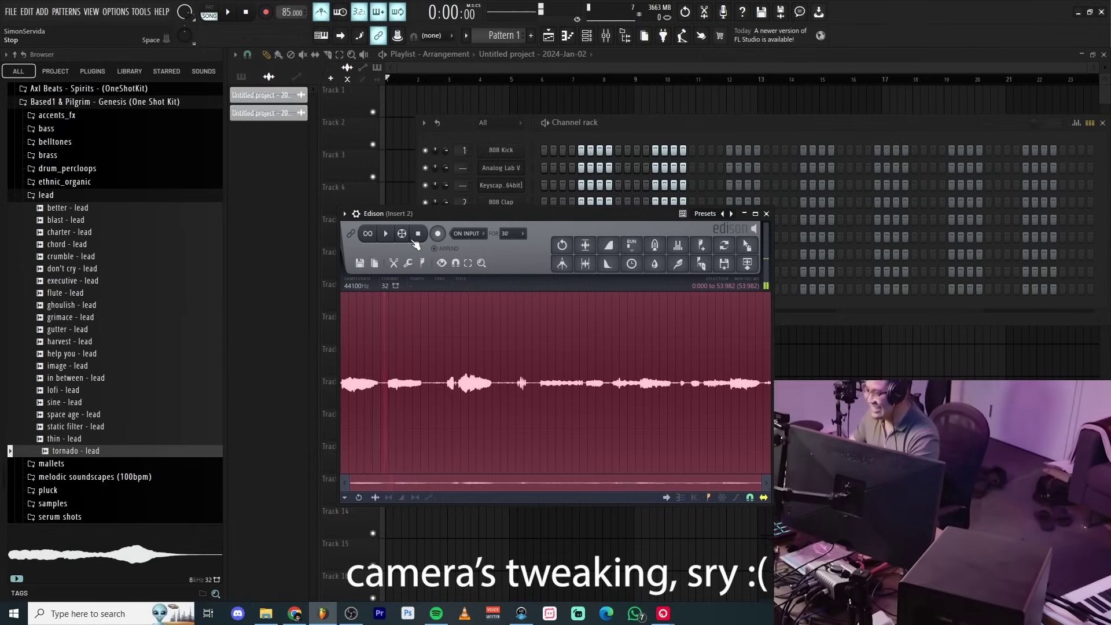
left_click_drag(750, 253, 278, 251)
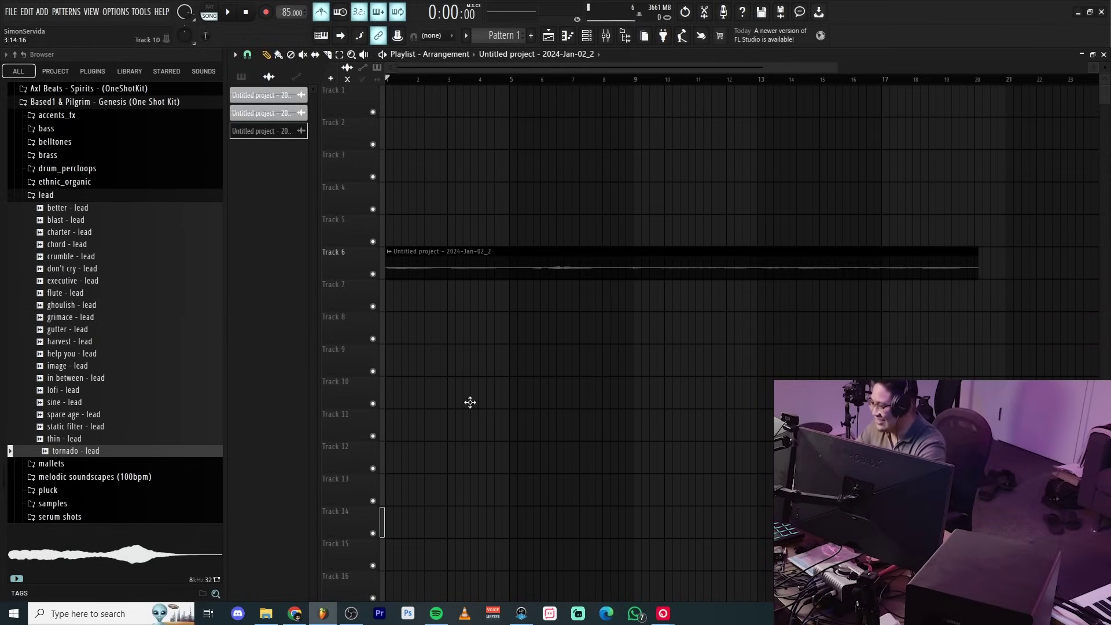
Place a reversed copy of the recording at the start of Track 9 and raise its clip gain to 14.8 dB
left_click(416, 354)
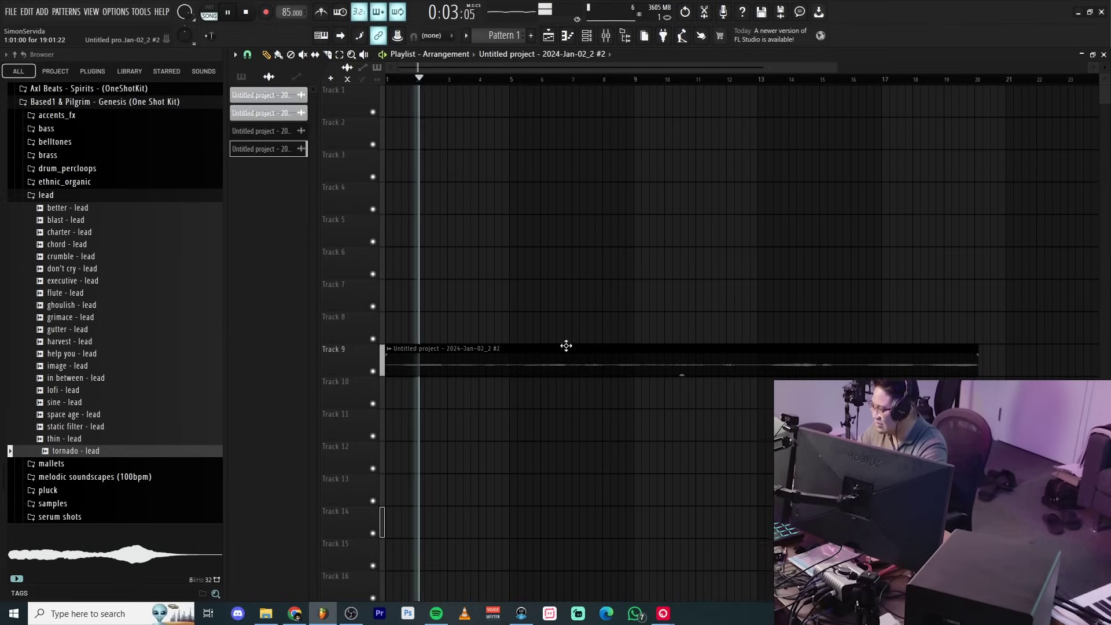
scroll(403, 303, "up", 3)
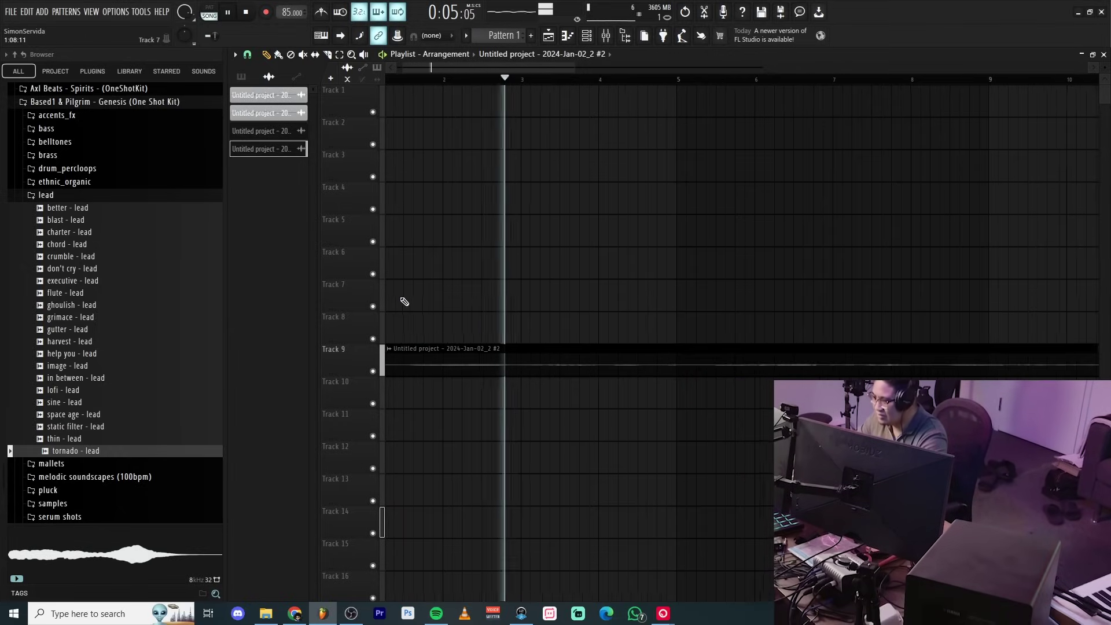
double_click(586, 354)
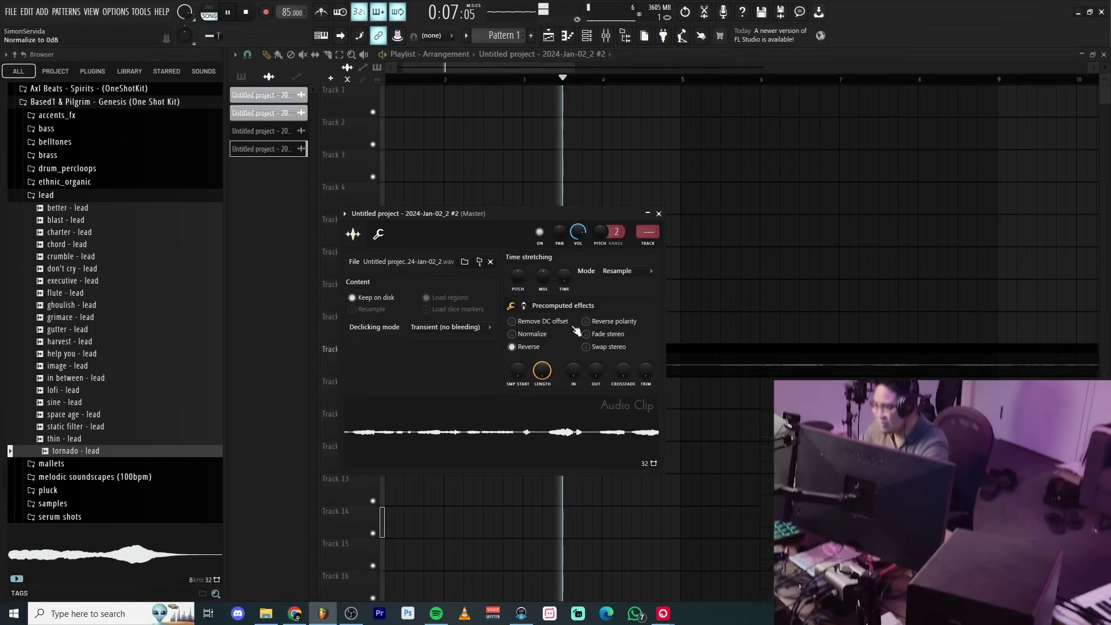
key("space")
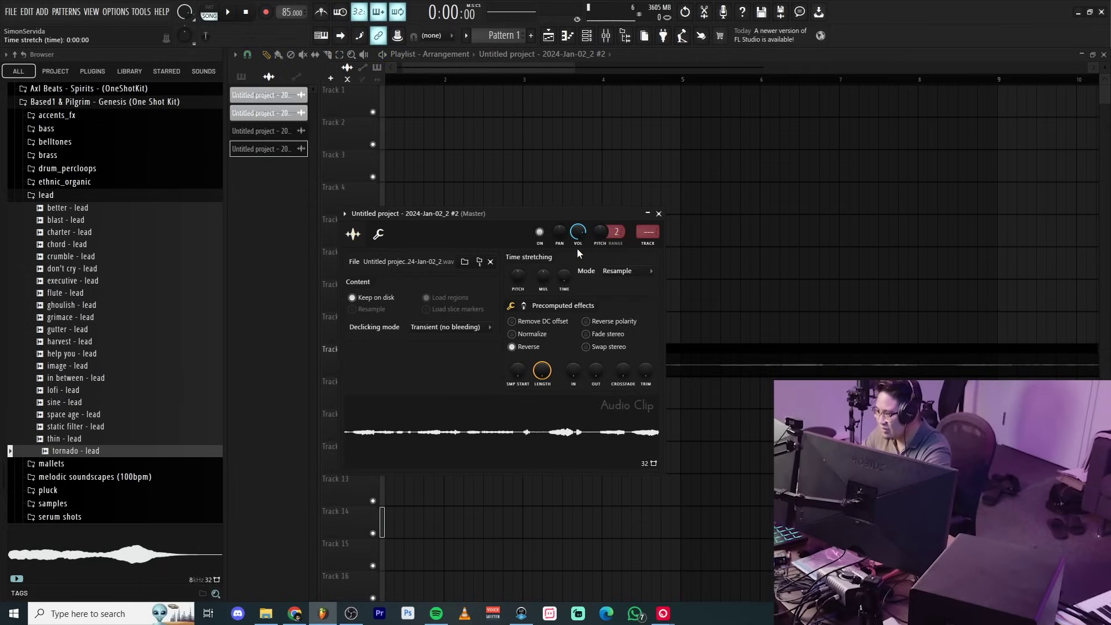
key("Escape")
left_click(831, 374)
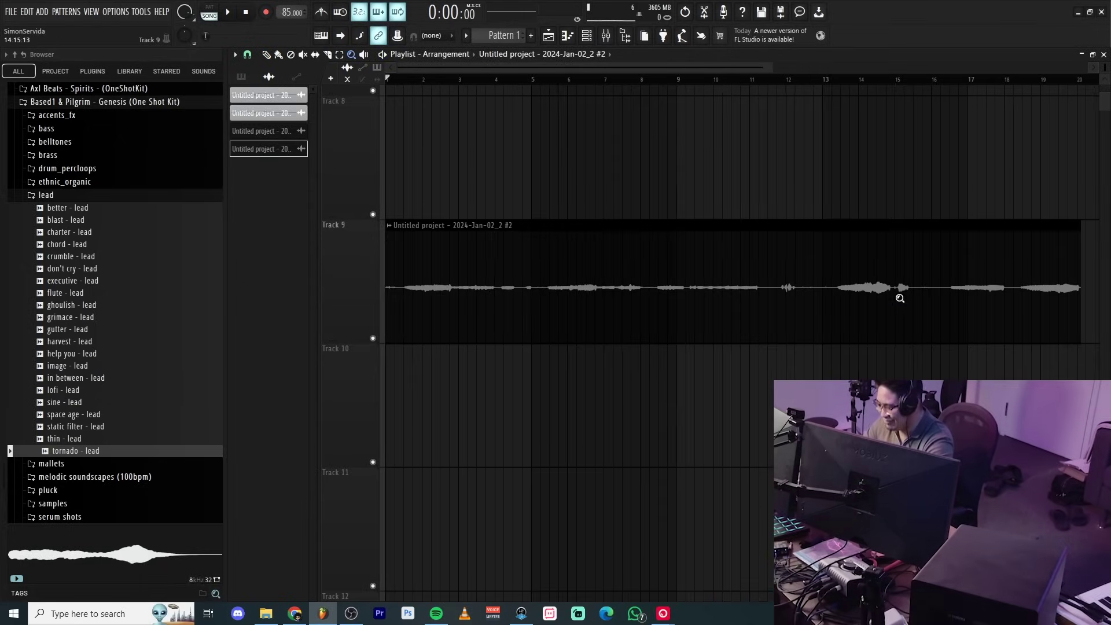
right_click(798, 307)
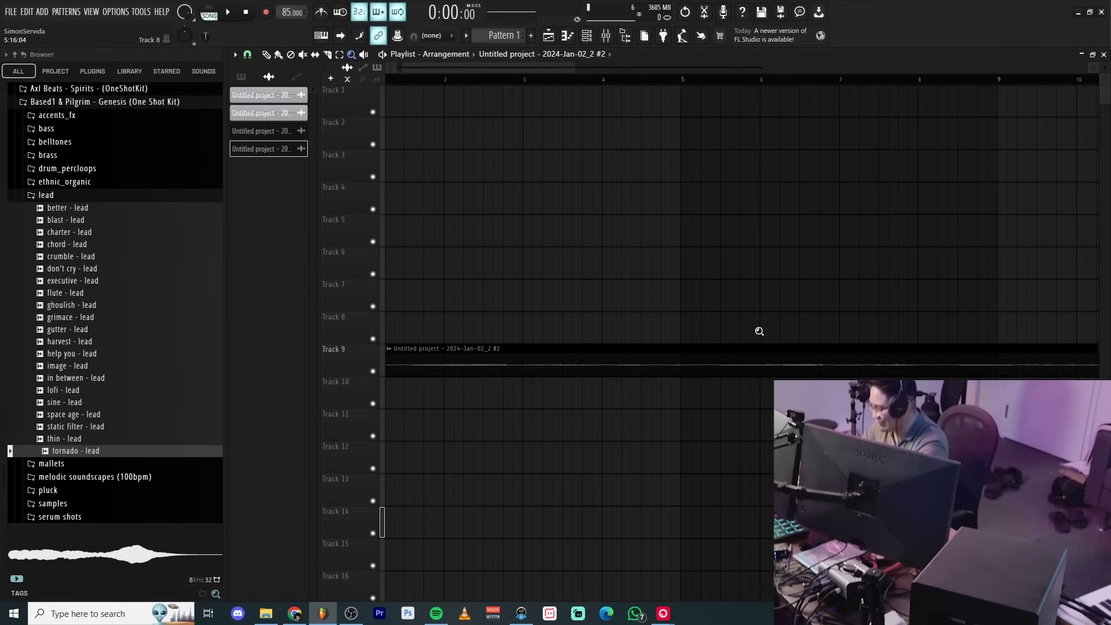
Add a new recording at the start of Track 14 with 18.5 dB clip gain and mute Track 9
key("F6")
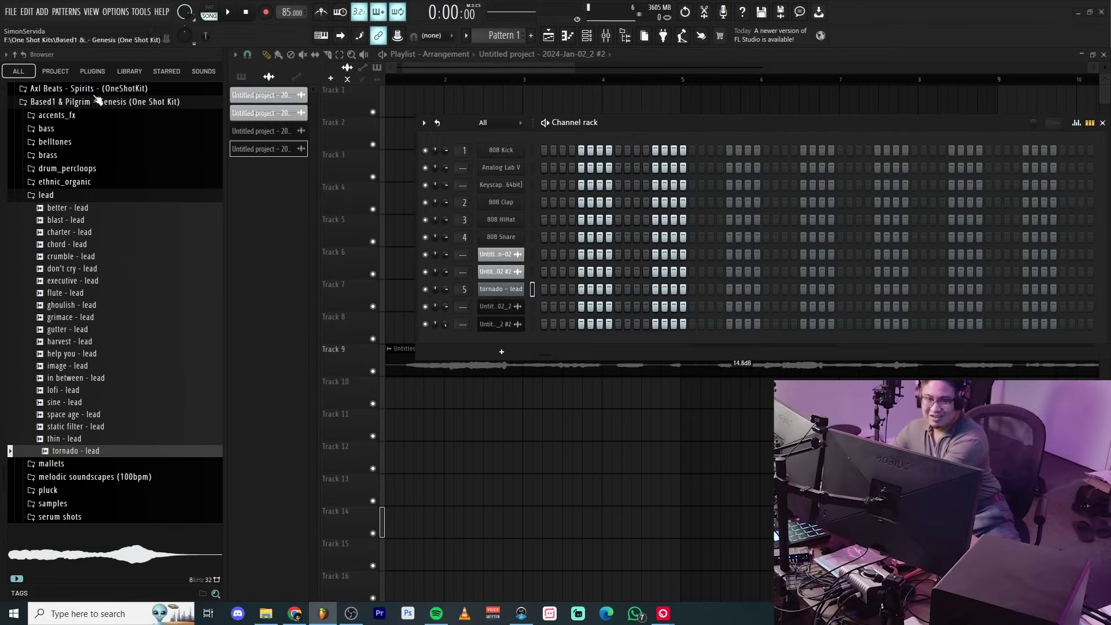
key("shift+e")
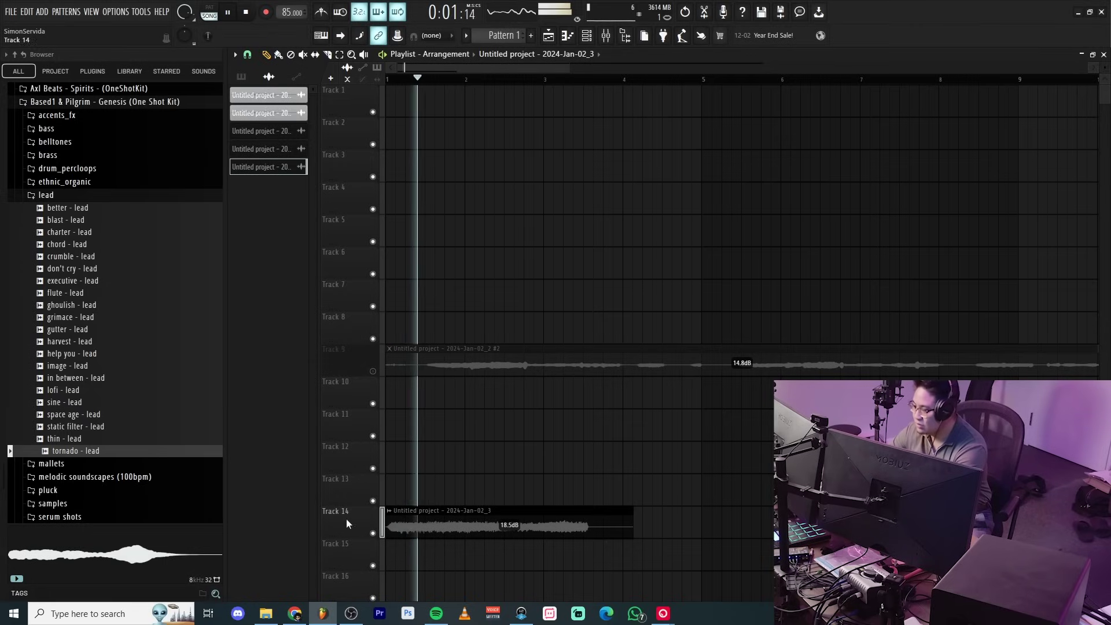
scroll(608, 506, "up", 3)
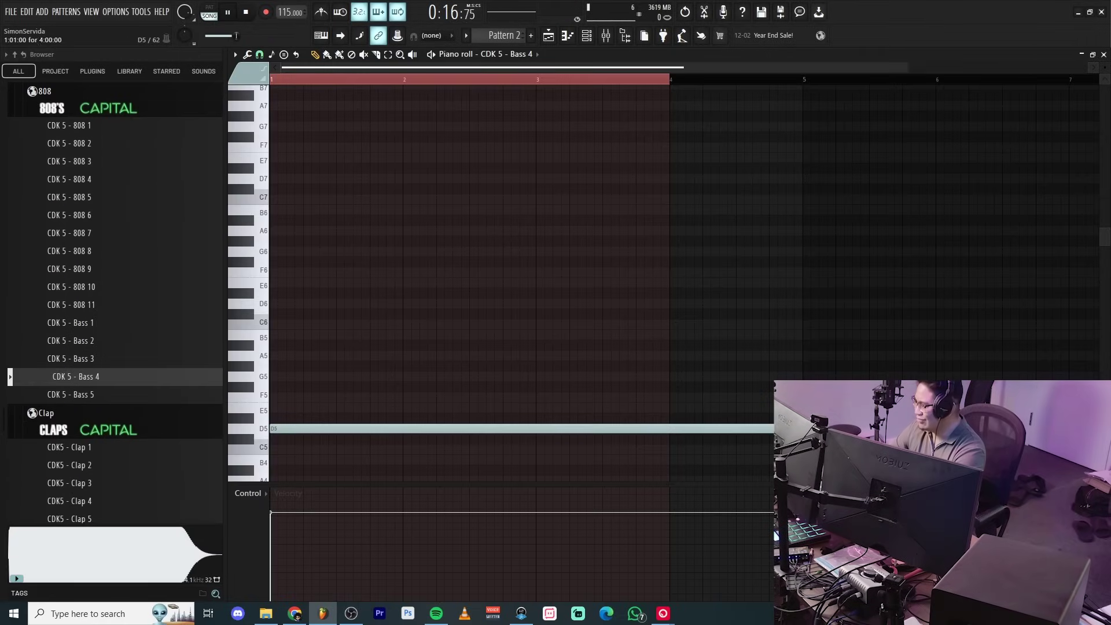
Shorten Pattern 2's D5 bass note to two bars and repeat the pattern on Track 12 to fill four bars
key("F5")
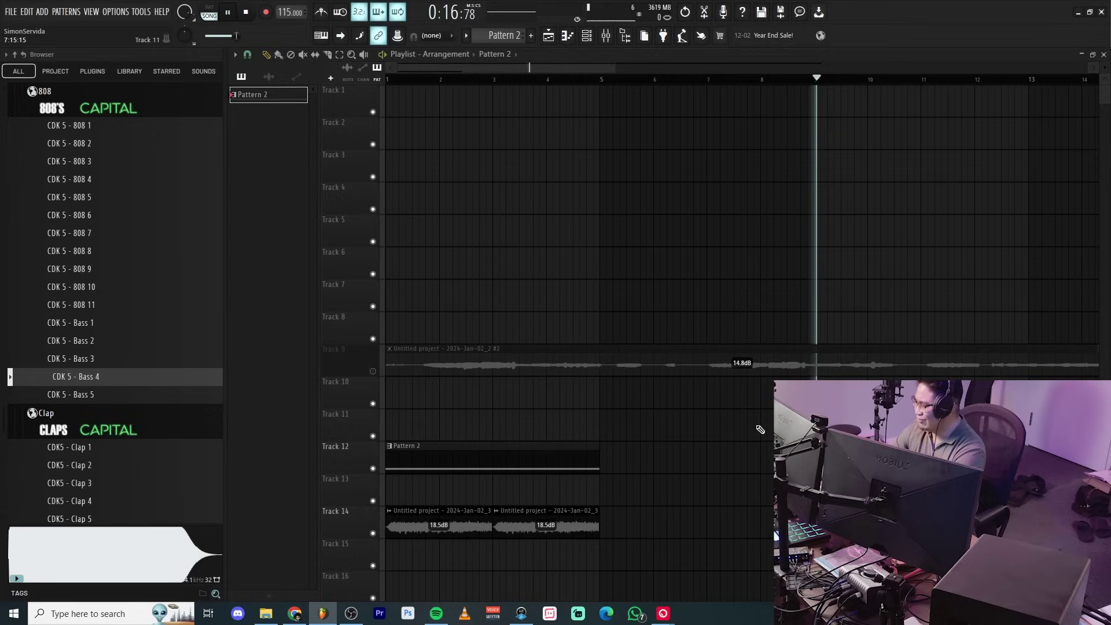
double_click(492, 469)
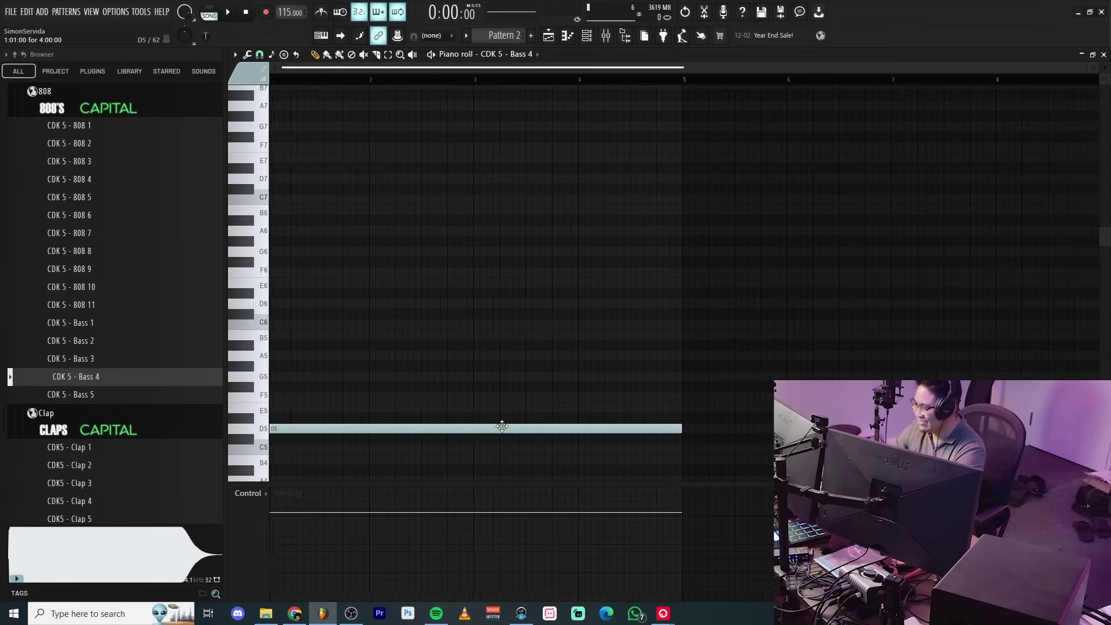
left_click(478, 431)
key("Delete")
key("F5")
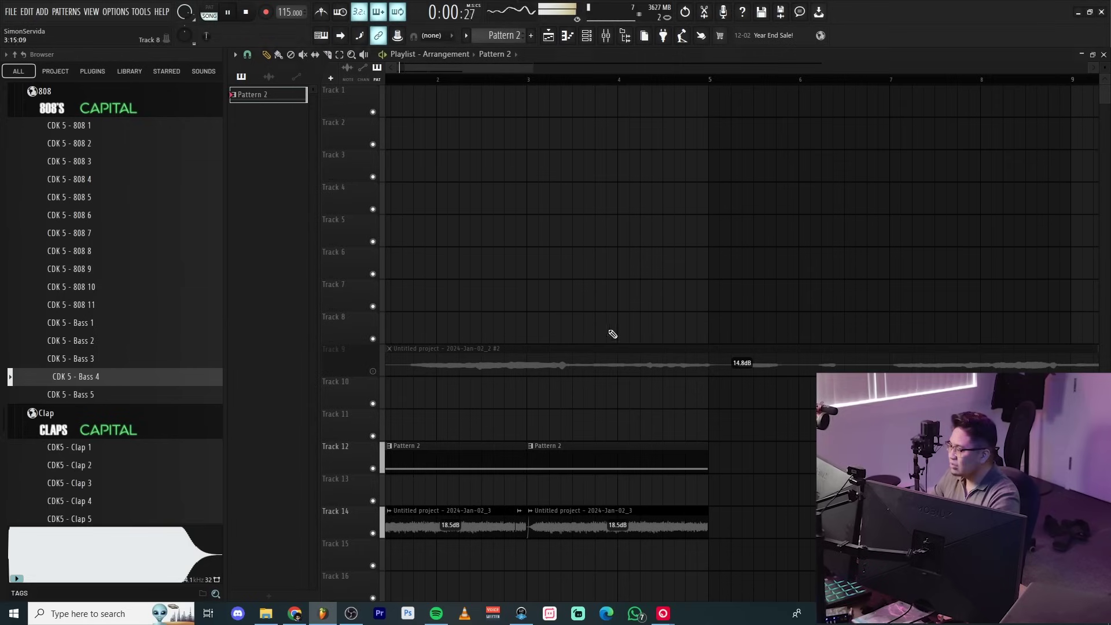
Route the Track 14 recording to mixer track 6 and apply a FabFilter Pro-Q 3 low cut just under 100 Hz
key("space")
double_click(464, 513)
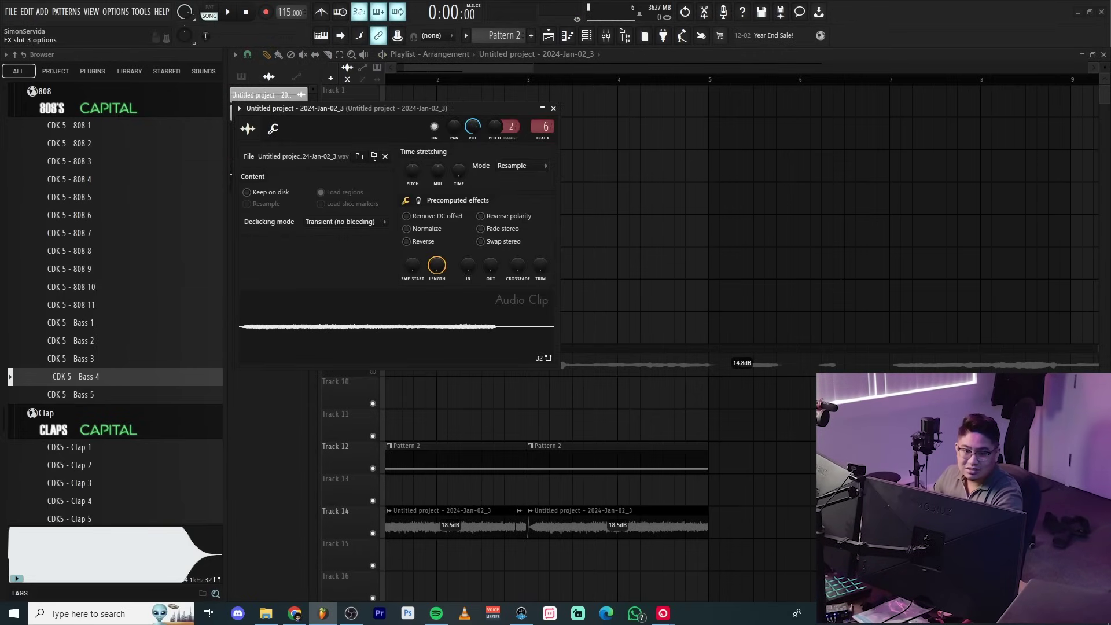
key("space")
double_click(253, 238)
left_click_drag(256, 239, 375, 233)
key("space")
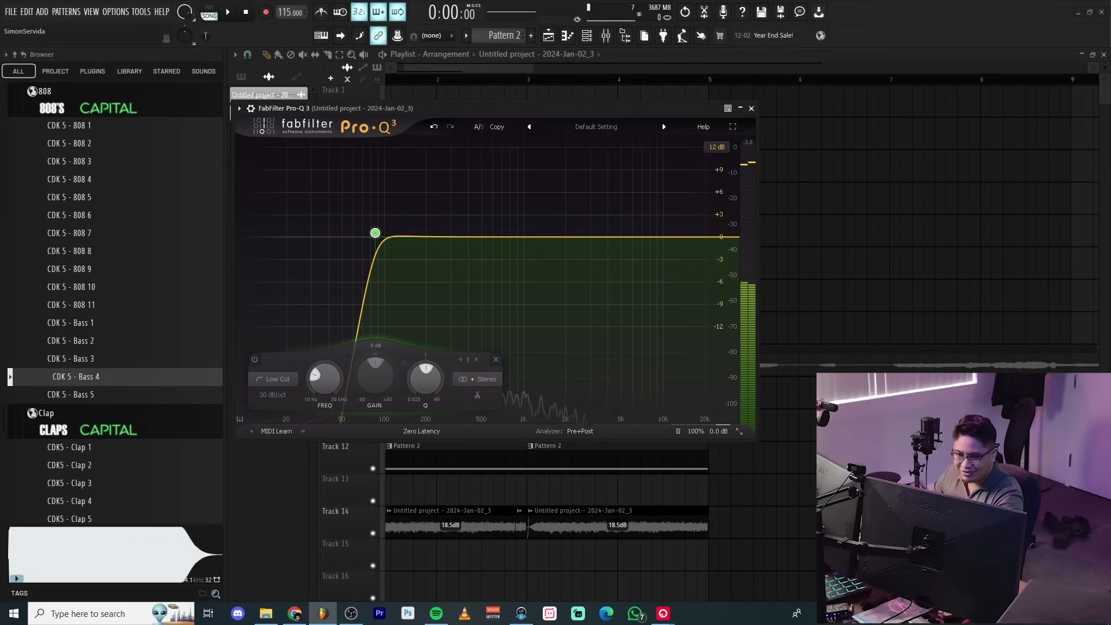
key("space")
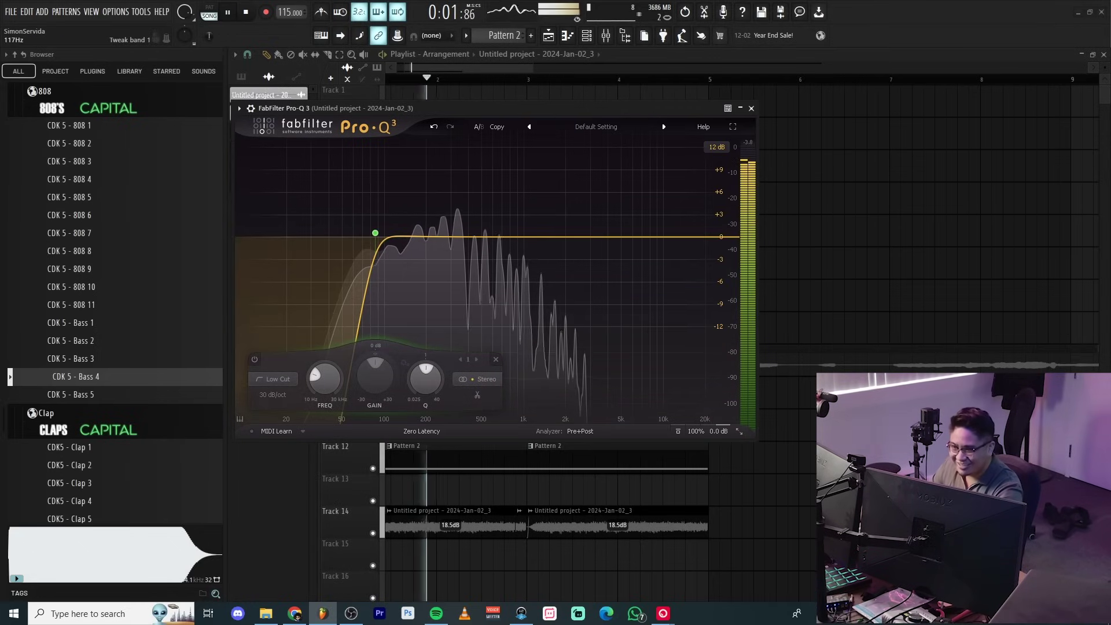
Unmute Track 9 and move its reversed clip to the start of Track 11
right_click(801, 550)
scroll(672, 486, "down", 3)
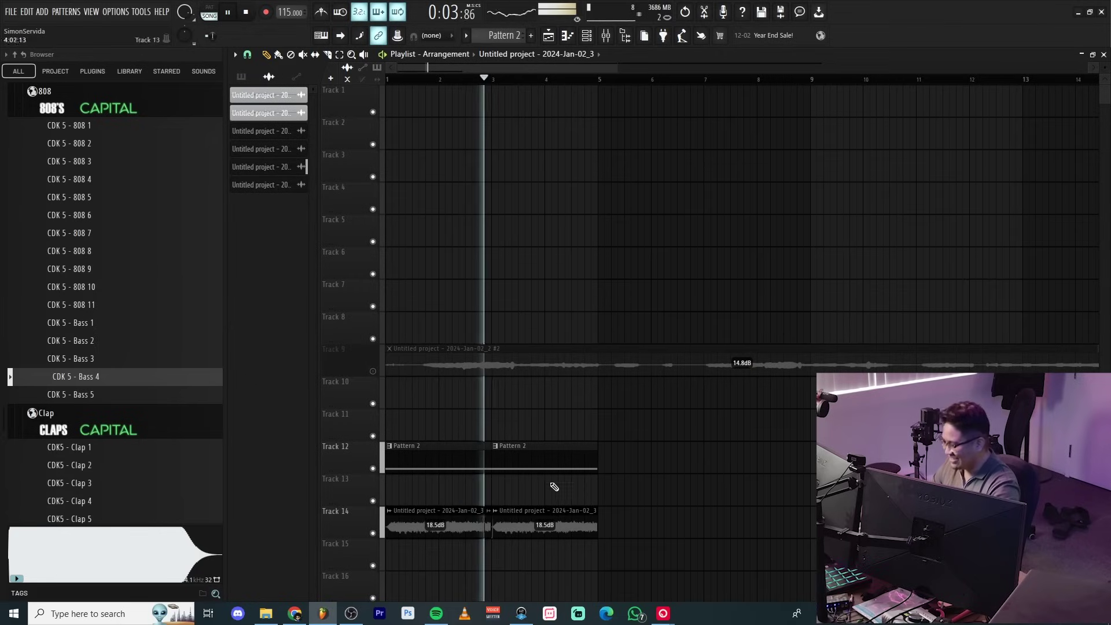
scroll(550, 510, "down", 2)
left_click_drag(635, 552, 427, 486, "ctrl")
left_click(429, 399, "ctrl")
key("space")
left_click(373, 371)
left_click_drag(427, 364, 428, 429)
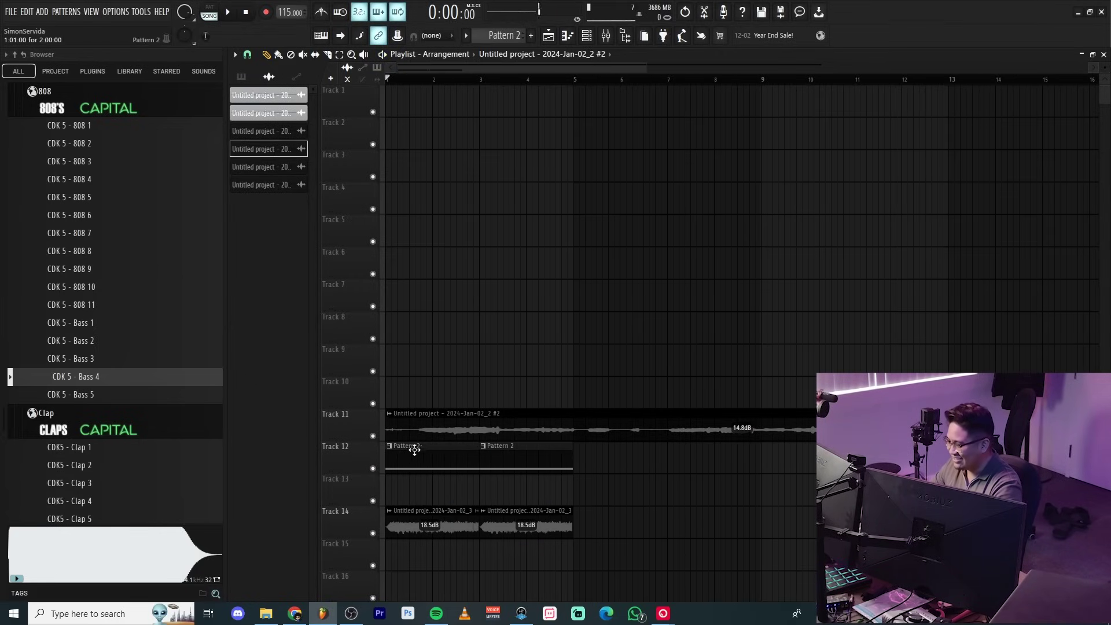
Play the arrangement and slice the reversed clip on Track 11 before bar 2 and just after bar 5
key("space")
scroll(398, 375, "up", 2)
scroll(398, 375, "down", 3)
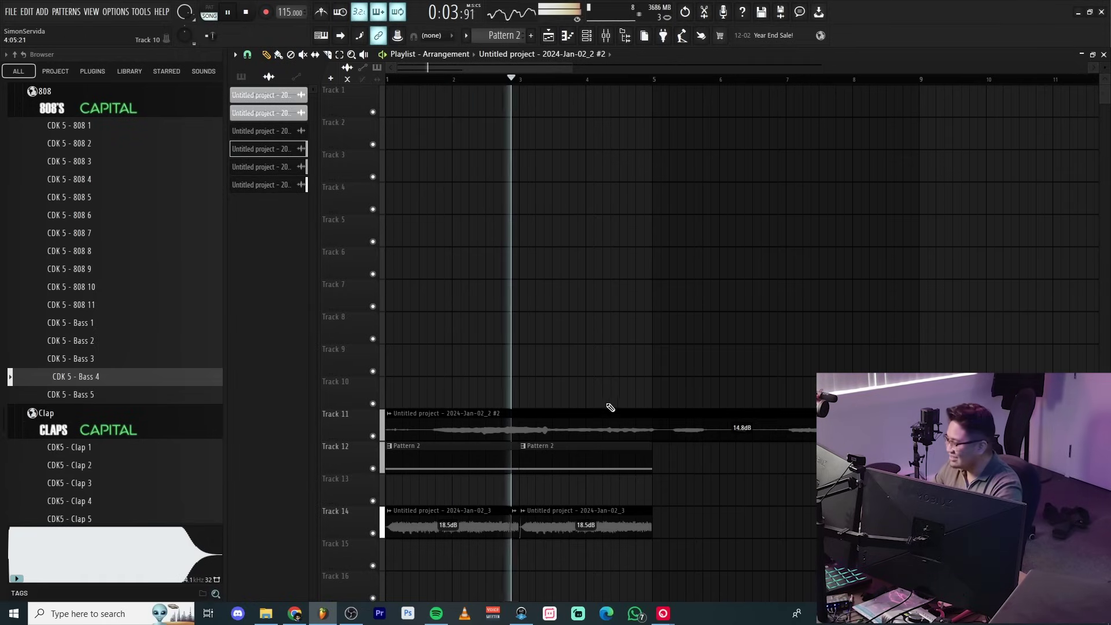
left_click(433, 431)
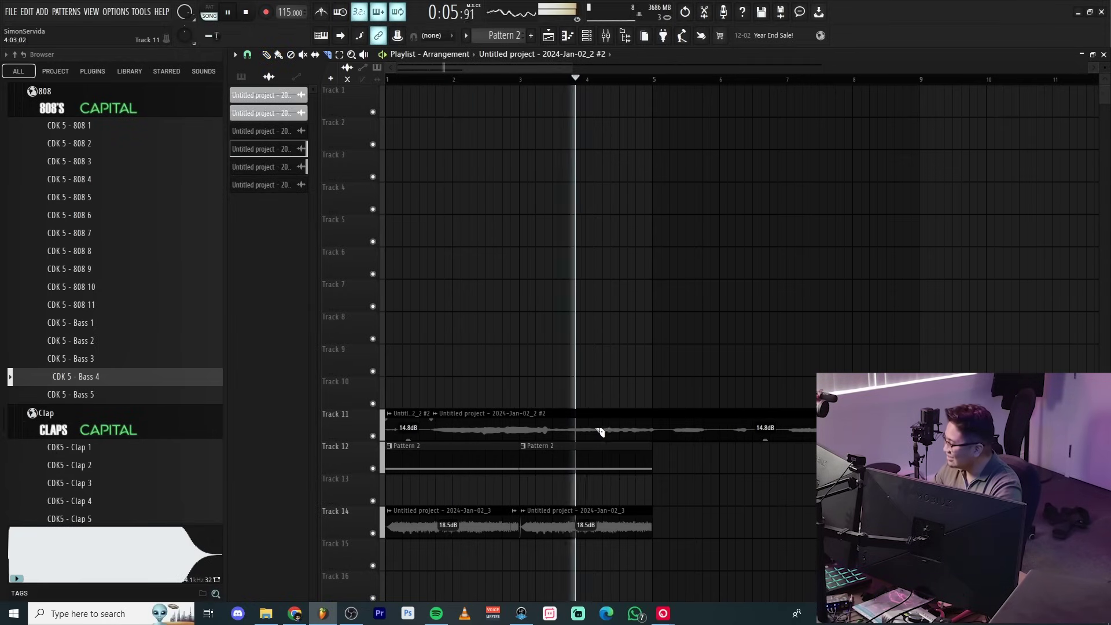
left_click(662, 438)
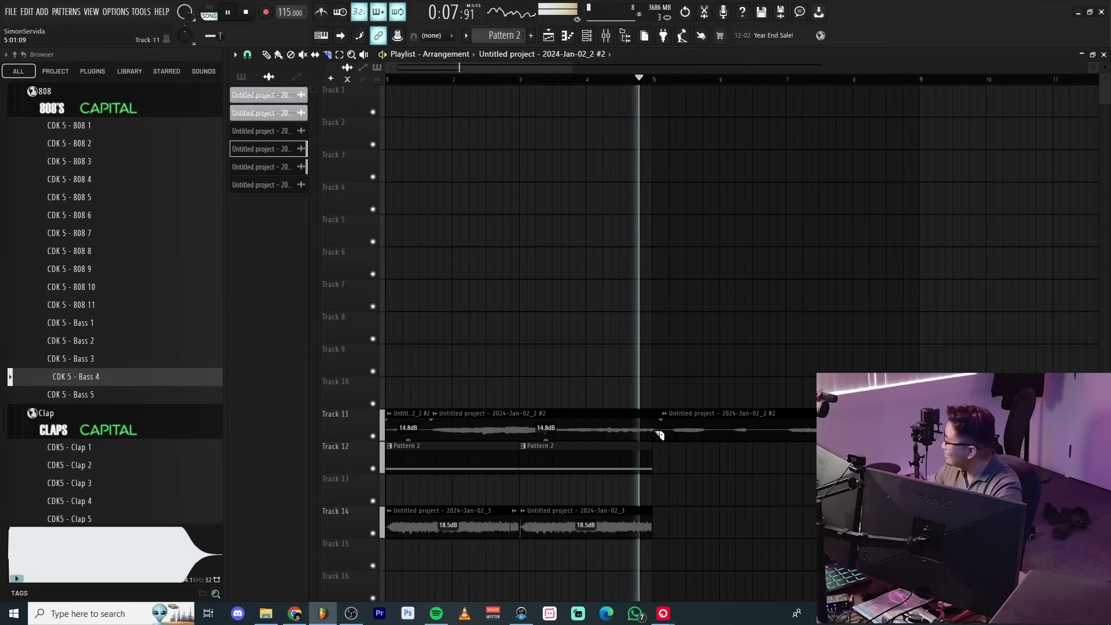
key("space")
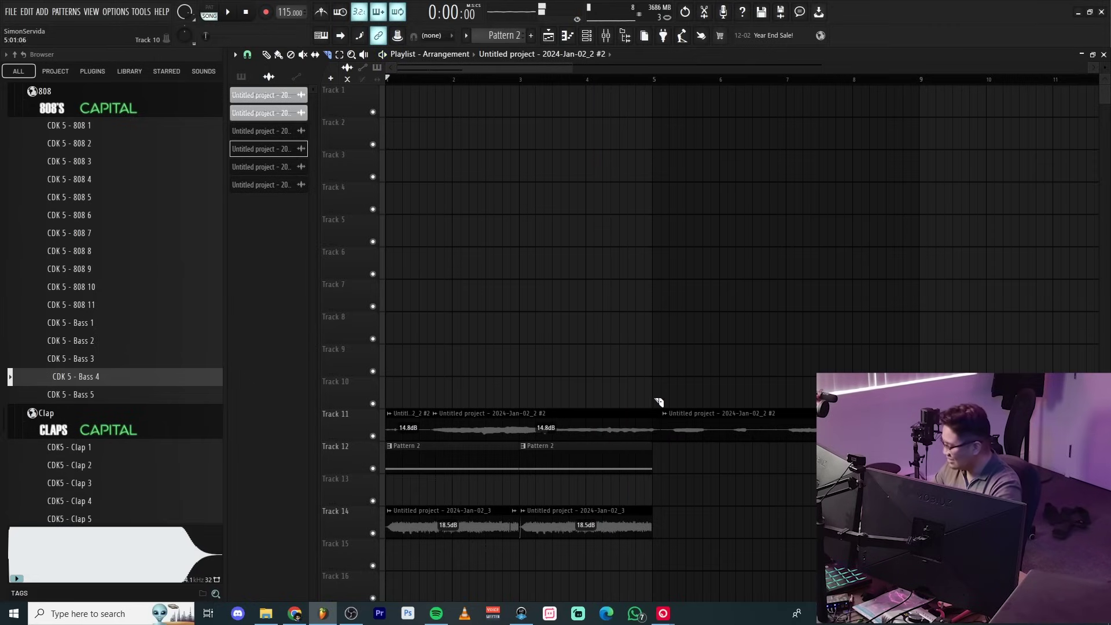
Arrange short forward and reversed chops in a repeating two-bar phrase on Track 11 and delete the leftover clip after bar 5
double_click(522, 424)
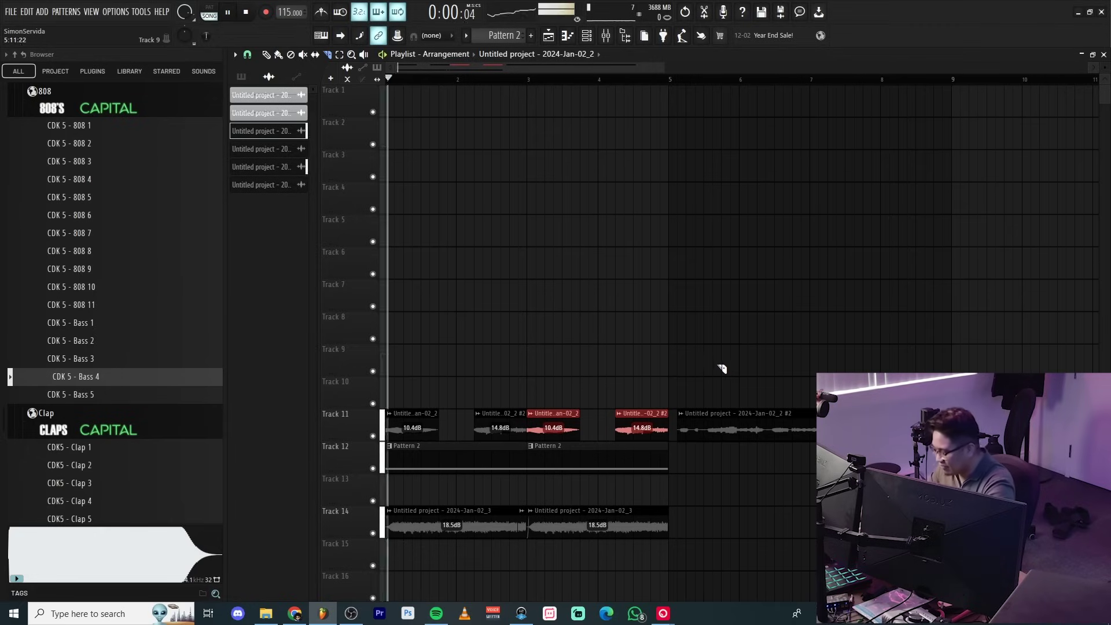
key("p")
right_click(774, 428)
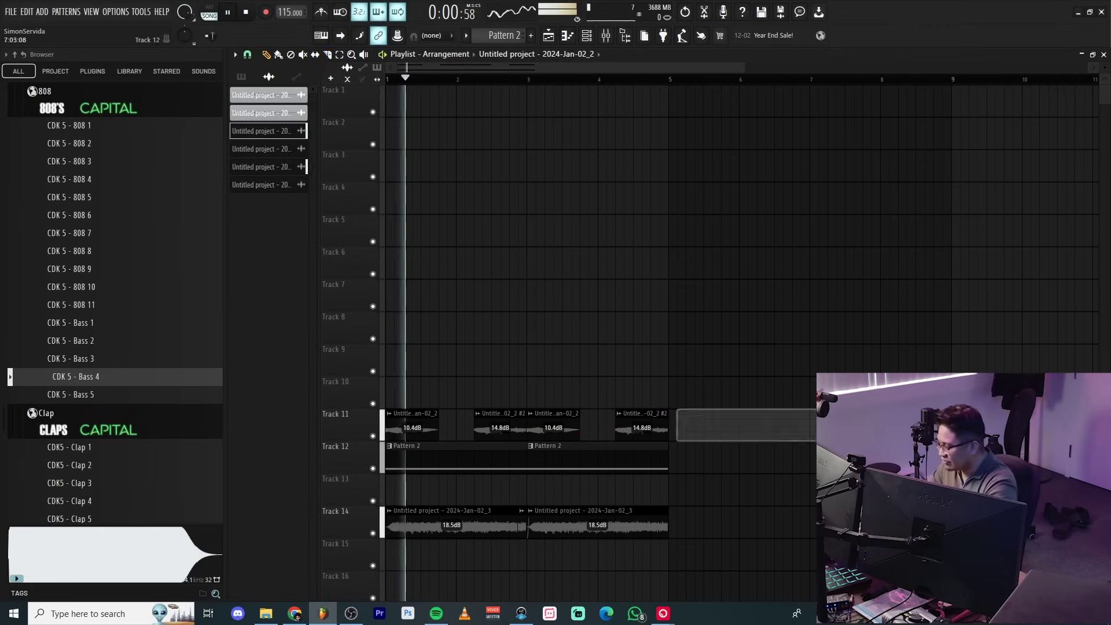
Load SoundShifter Pitch Stereo for the Track 11 chops and set its transposition to 4 semitones
scroll(399, 392, "down", 2)
double_click(400, 426)
key("Escape")
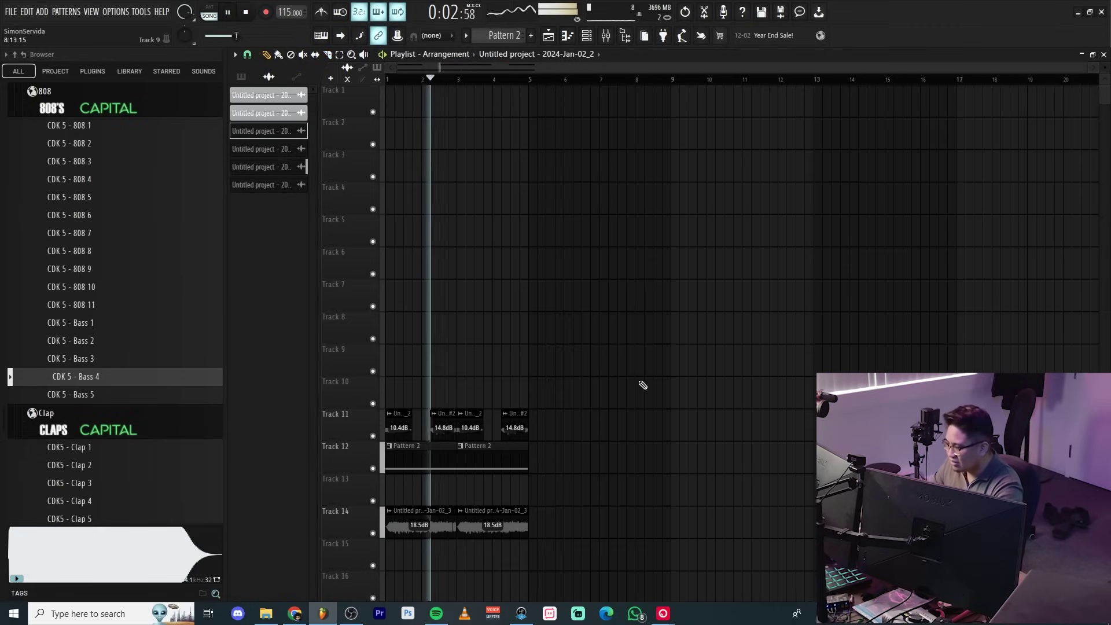
scroll(406, 405, "up", 2)
double_click(418, 424)
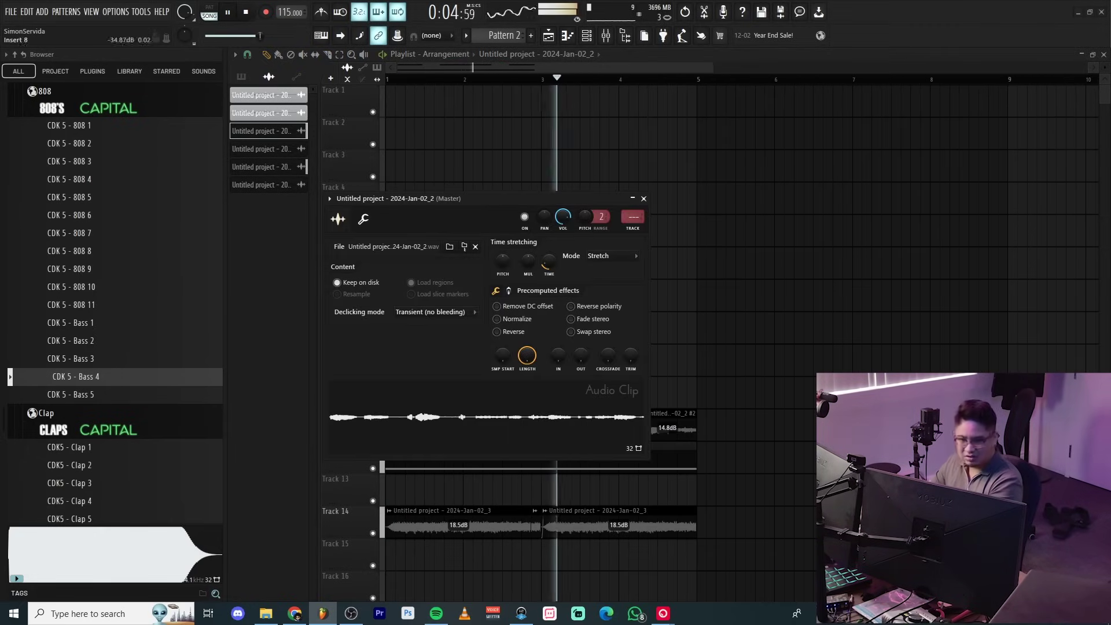
left_click(839, 261)
scroll(839, 261, "down", 2)
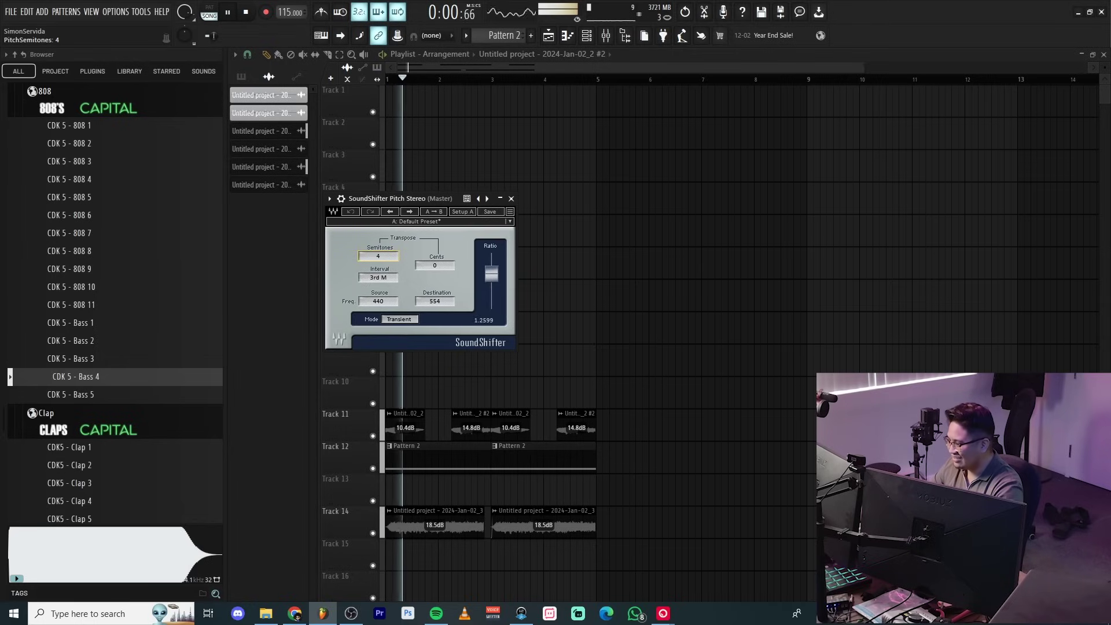
key("Escape")
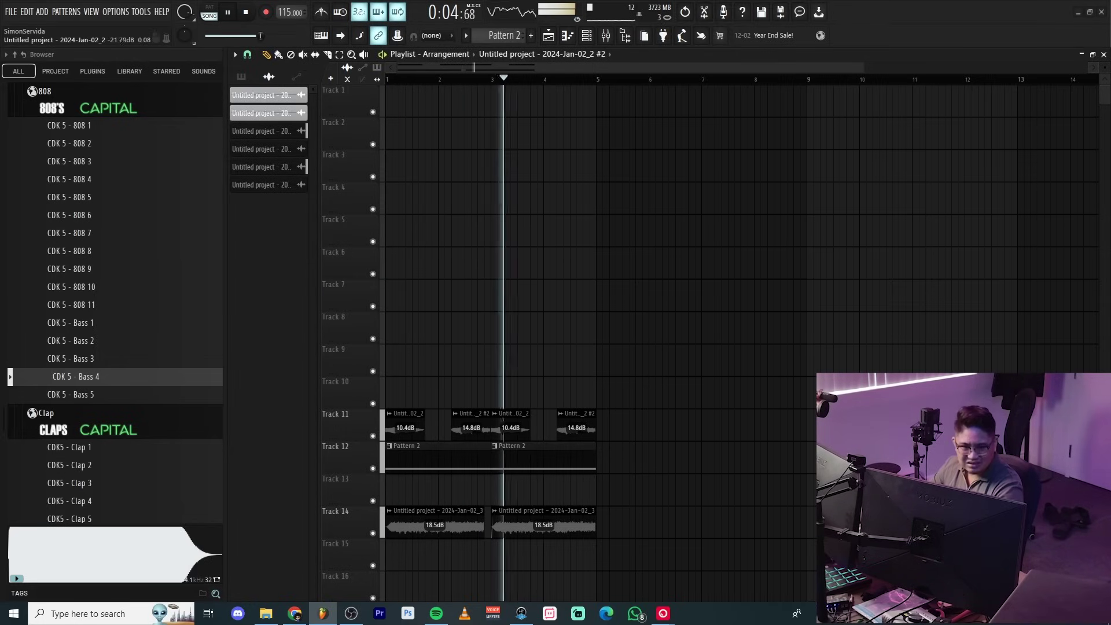
Play back the four-bar loop and review all channels in the channel rack
key("space")
key("space")
key("space")
key("F6")
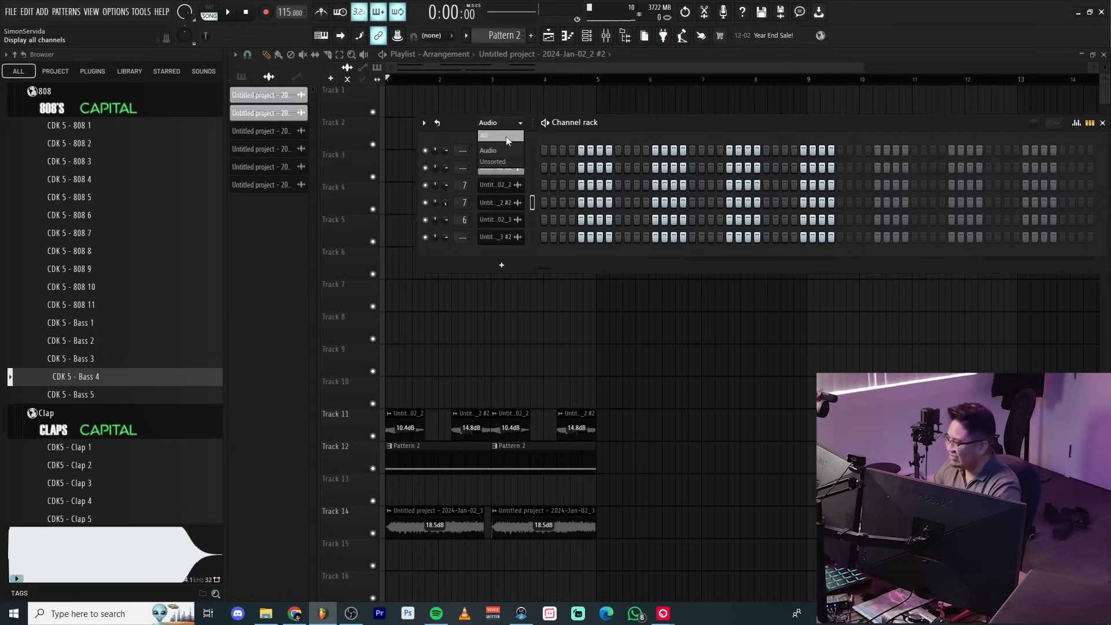
key("F6")
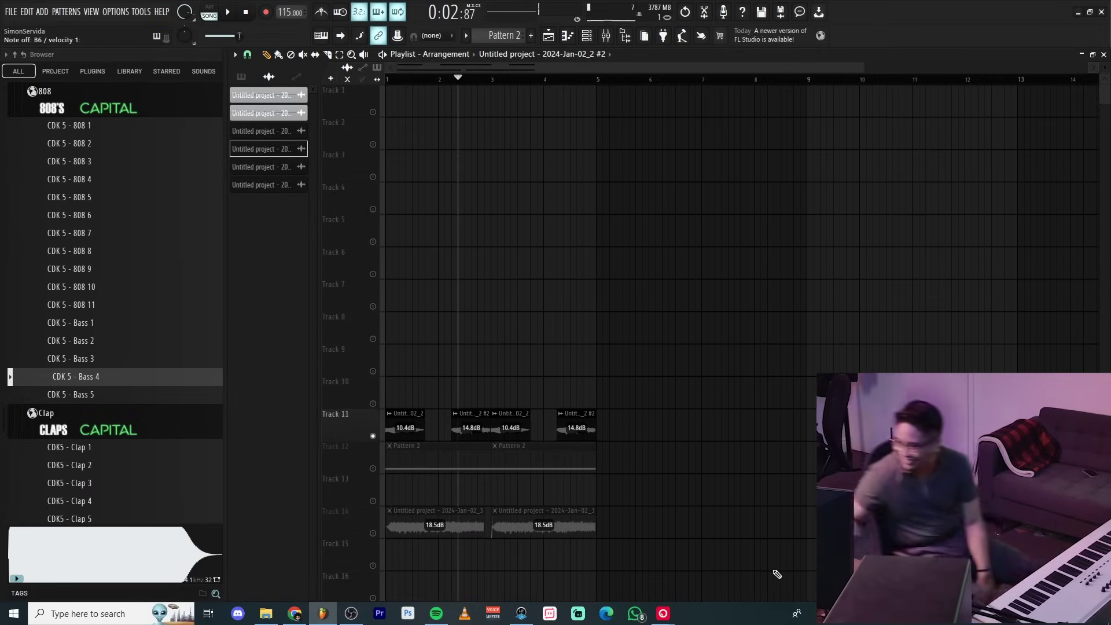
Check the reversed chop's pitch setting and play Track 11 solo from its reversed chop in bar 2
double_click(476, 422)
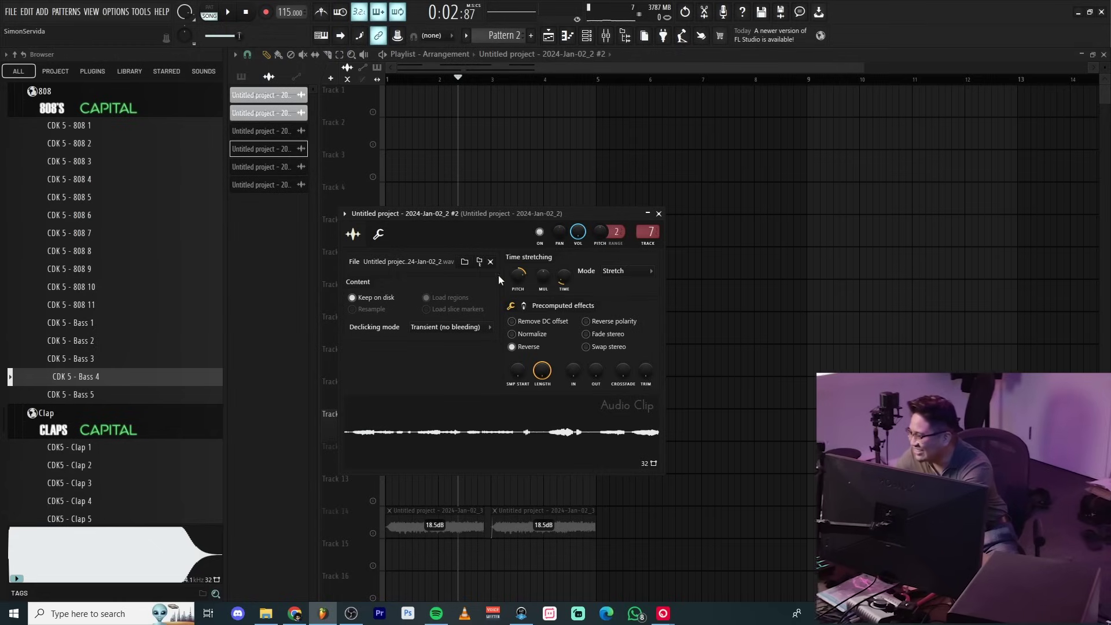
right_click(513, 278)
key("Escape")
key("space")
left_click(454, 78)
key("space")
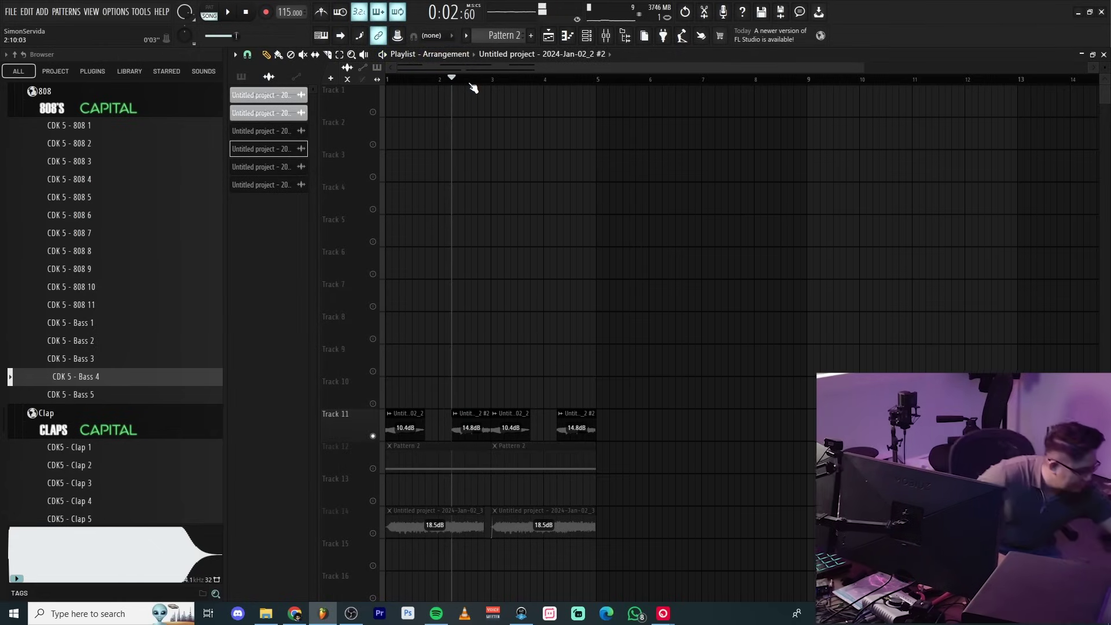
Replay the solo reversed chop in bar 2 of Track 11 several times and match its pitch by ear on the keyboard
left_click(587, 36)
key("Escape")
key("space")
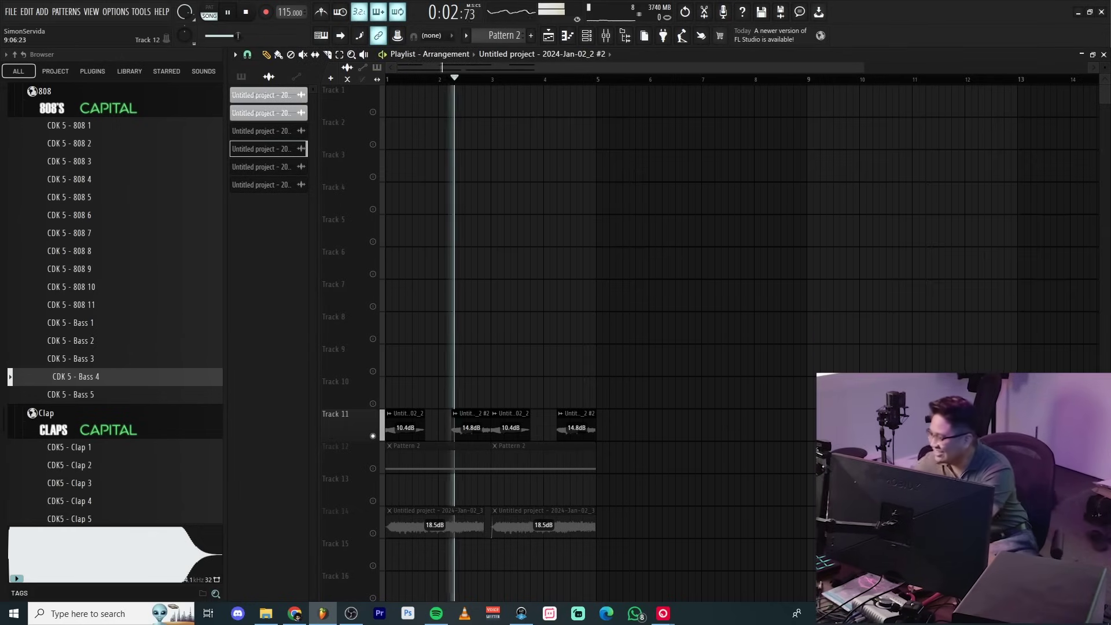
key("space")
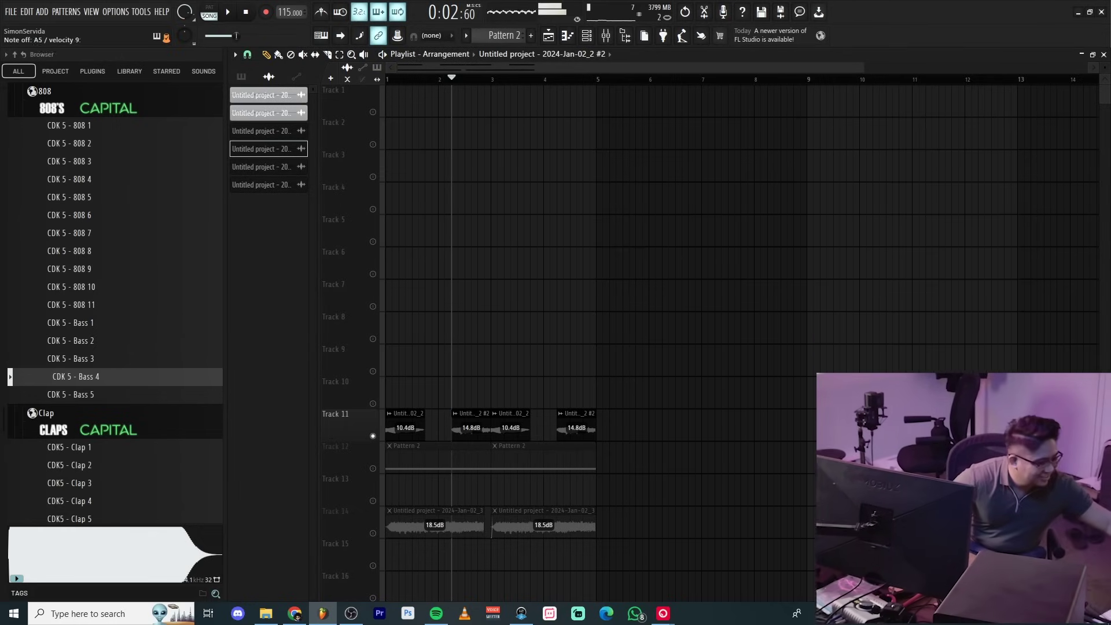
key("space")
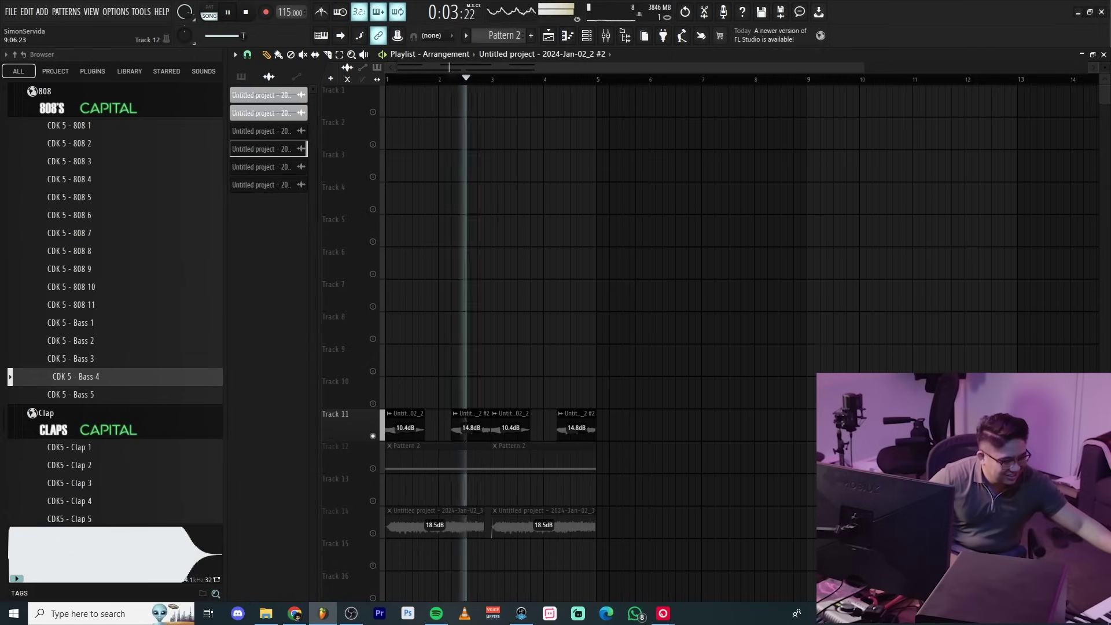
key("space")
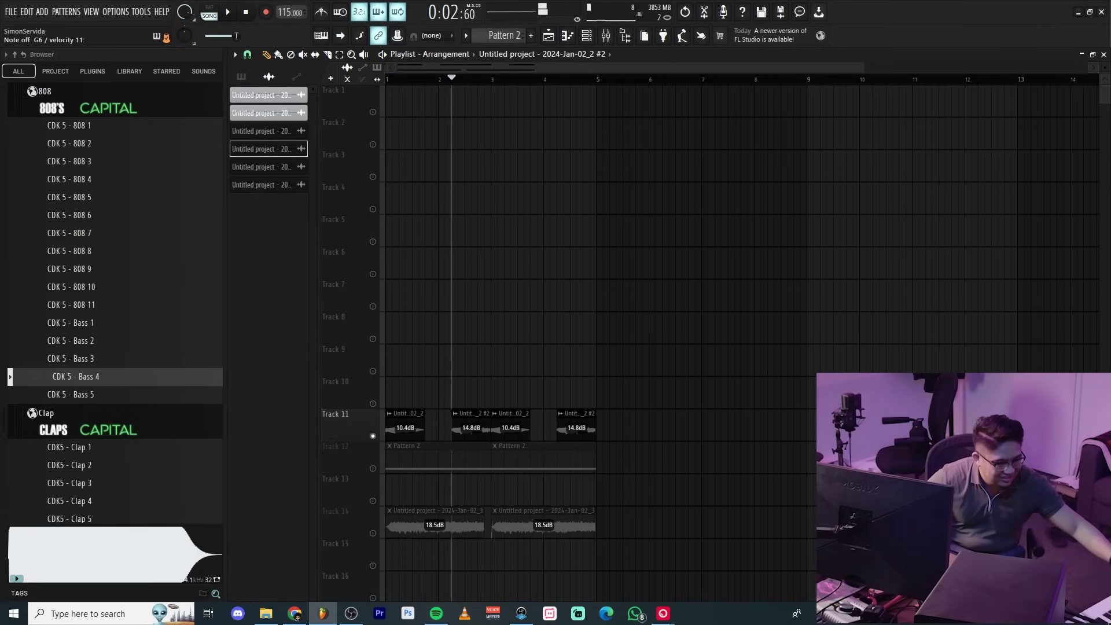
key("space")
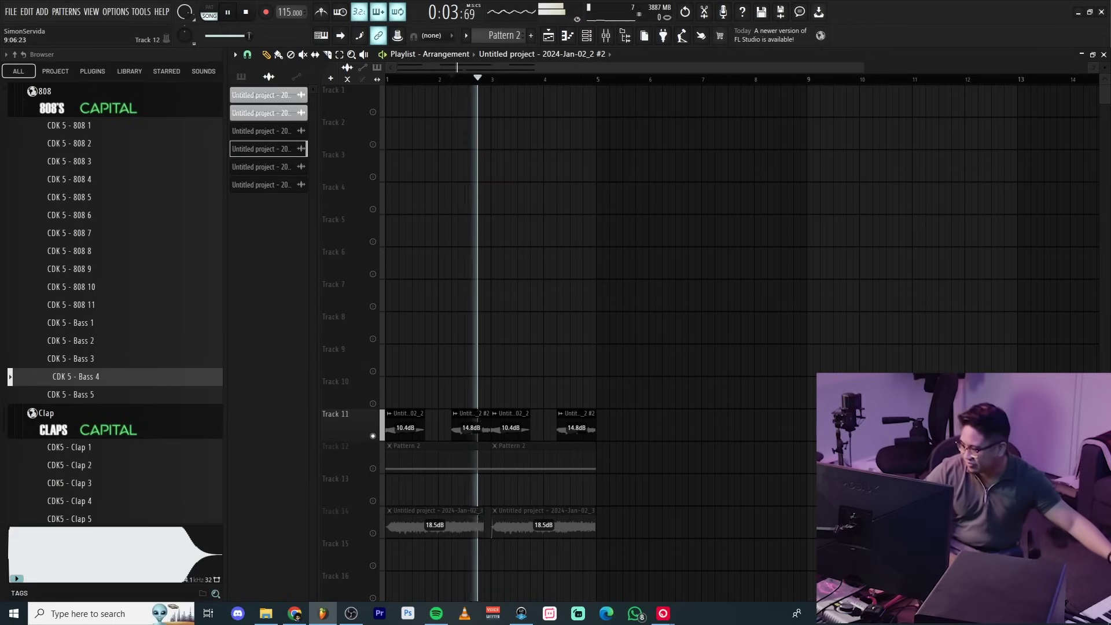
key("space")
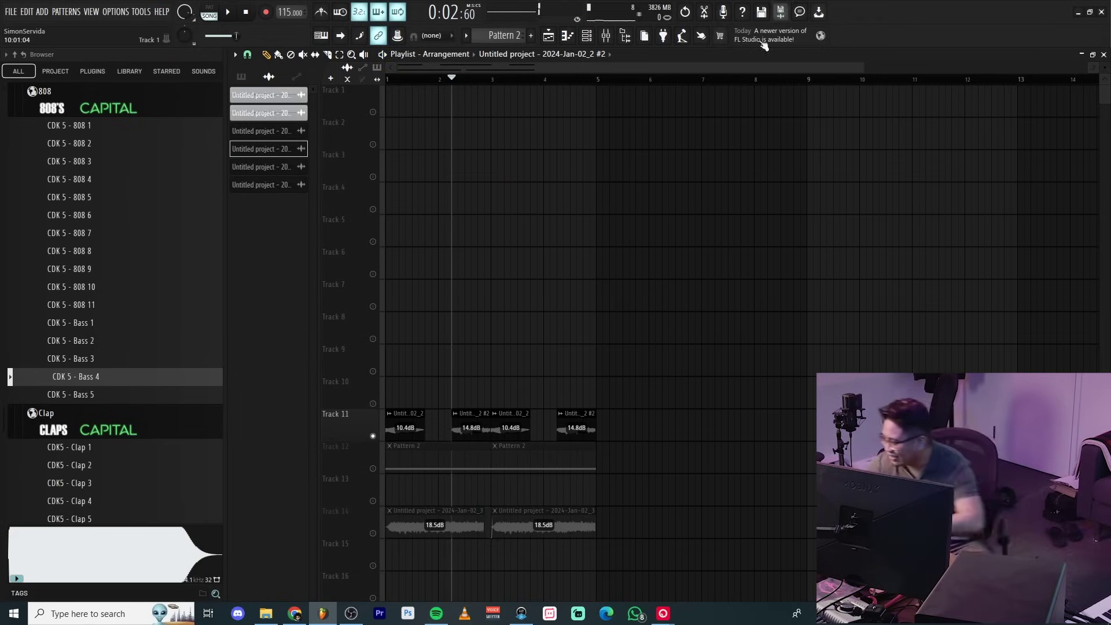
Open the bar 2 chop of Track 11 for pitch correction and shift a note near bar 24 from C#5 to D5
left_click(455, 413)
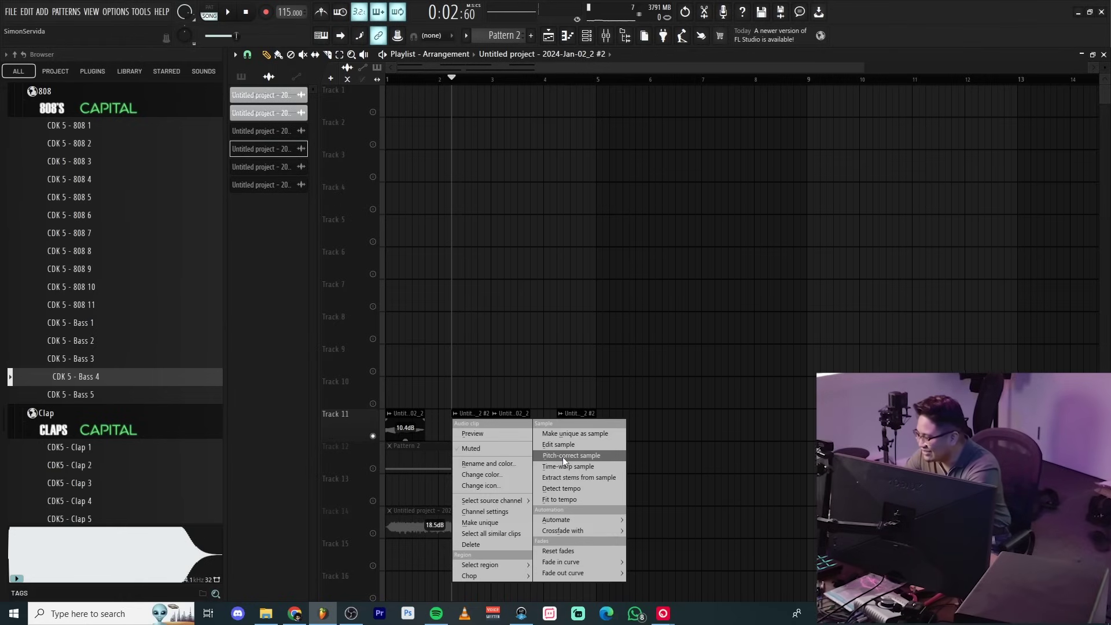
left_click(564, 457)
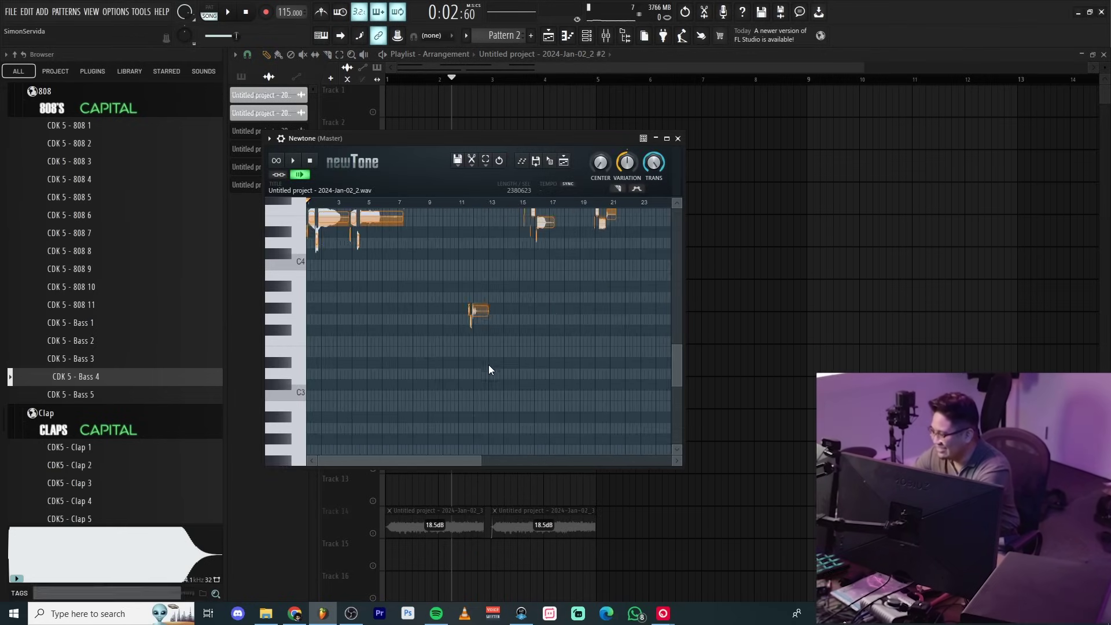
scroll(532, 391, "up", 5)
scroll(513, 377, "up", 5)
left_click_drag(515, 325, 530, 342)
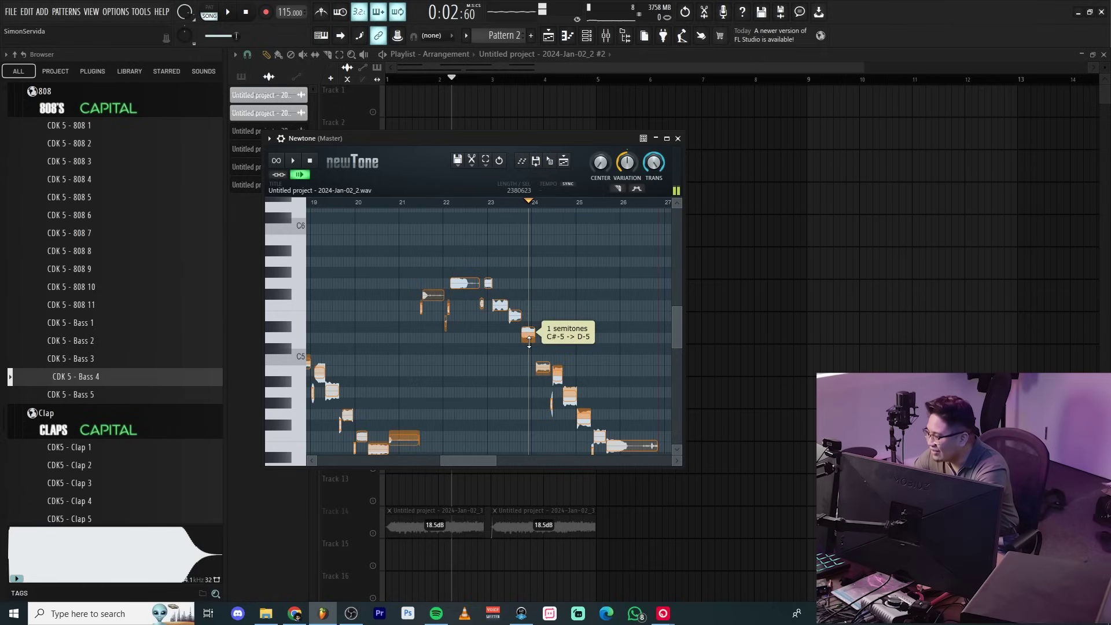
Play the descending phrase from about bar 22 in Newtone and place the selection in the playlist on Track 11
left_click(445, 212)
scroll(582, 301, "up", 3)
scroll(591, 314, "up", 2)
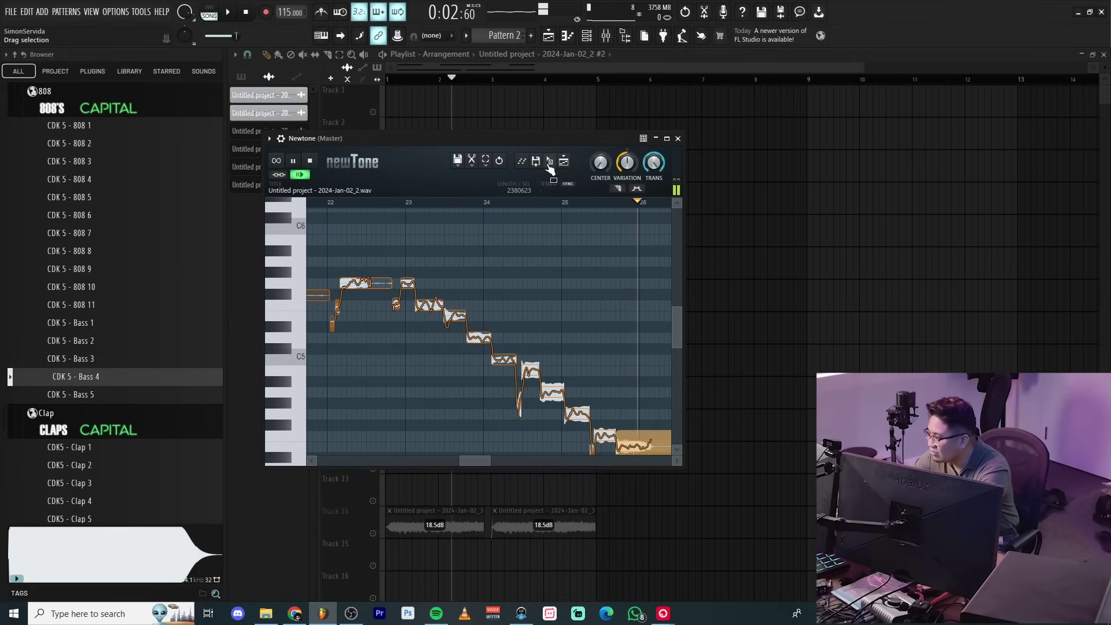
left_click_drag(550, 165, 484, 403)
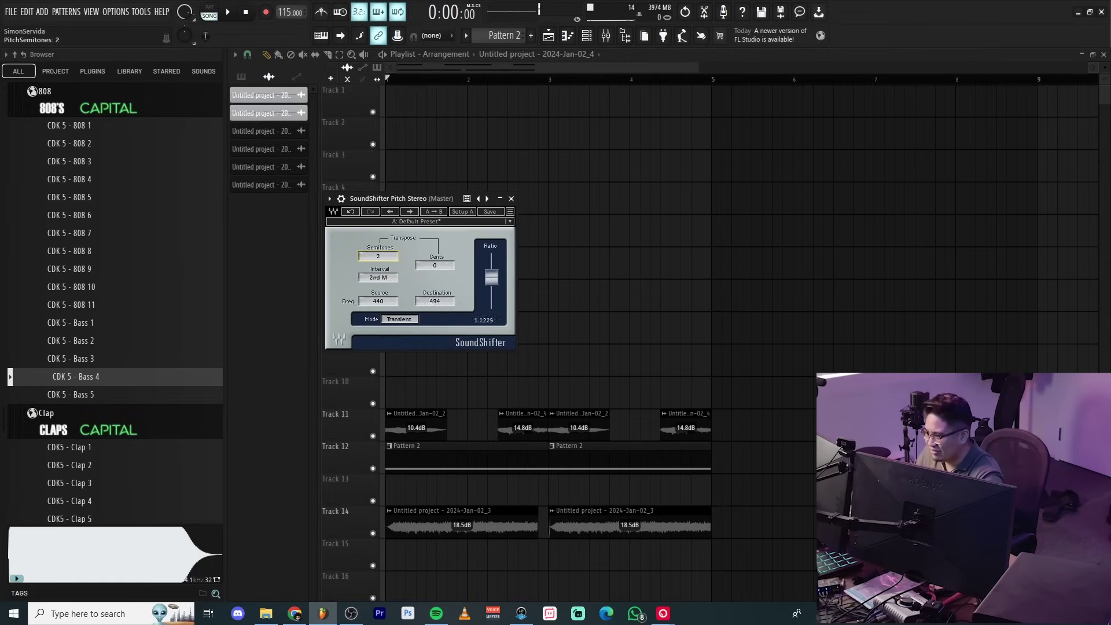
Set SoundShifter Pitch Stereo to 2 semitones and play the four-bar loop followed by its consolidated copy
key("space")
key("Escape")
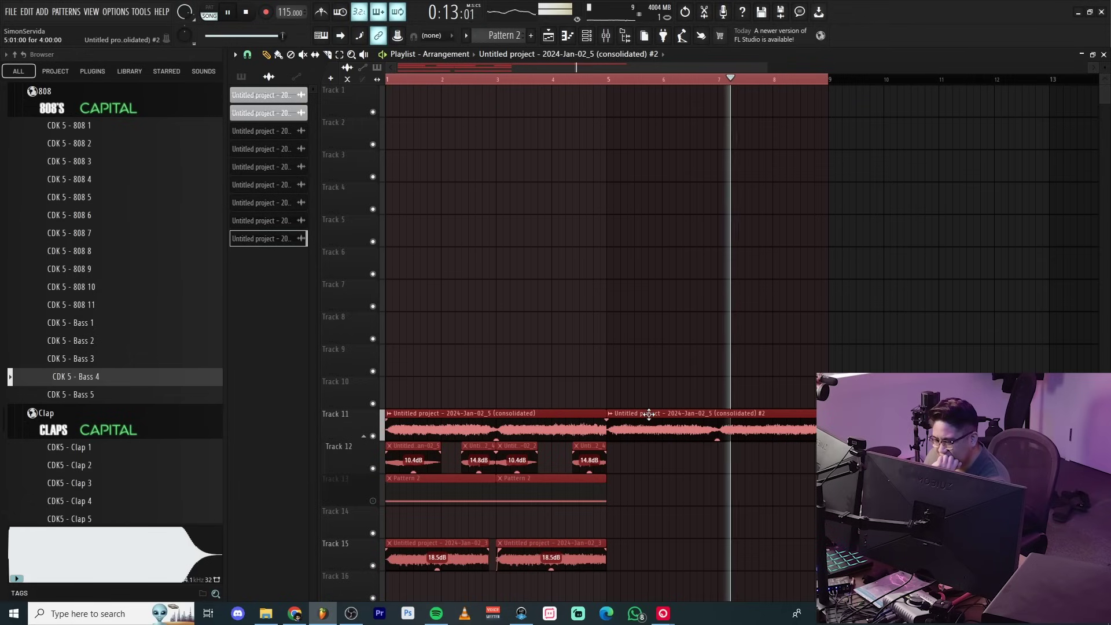
key("space")
Set the pitch shift of the consolidated copy in bars 5 to 8 to -500 cents and play the arrangement
double_click(634, 416)
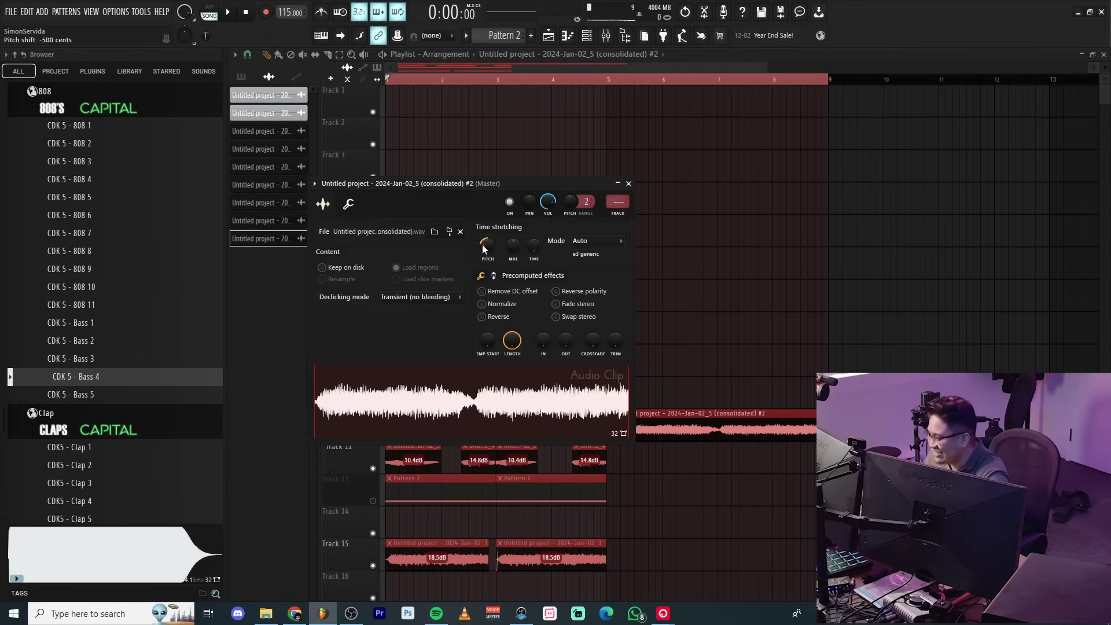
key("space")
left_click(739, 356)
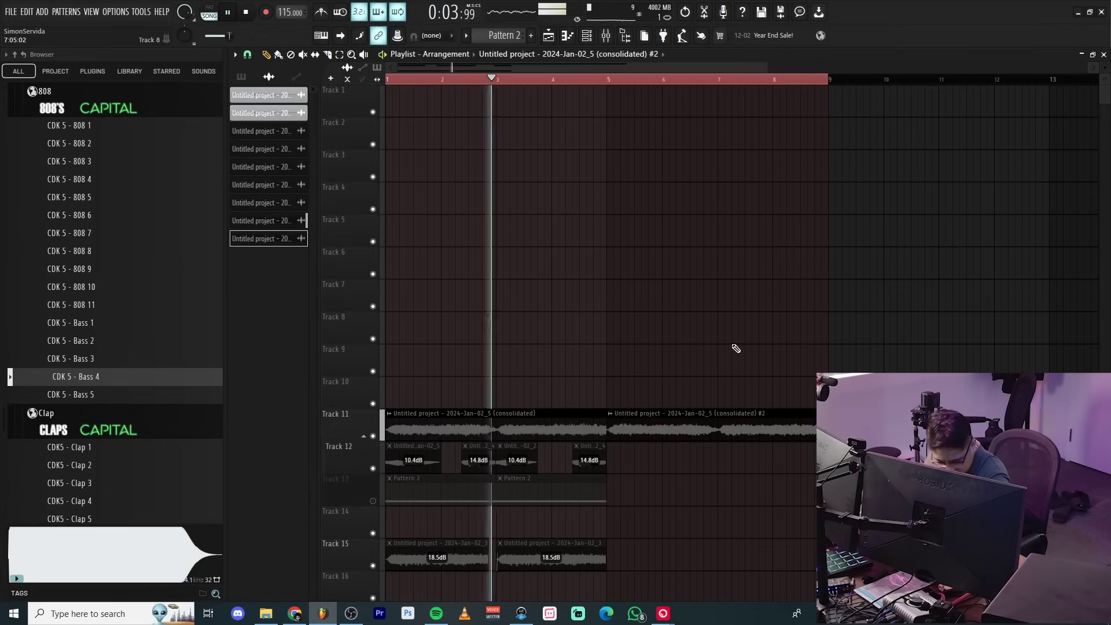
key("space")
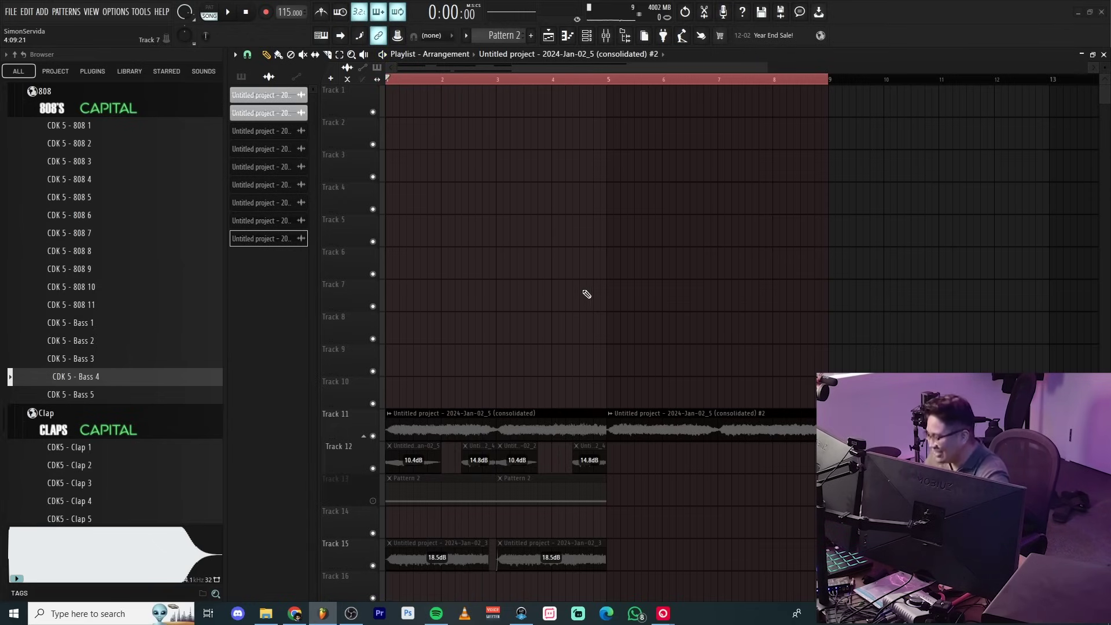
Look through the bass and lead folders of the Based1 & Pilgrim - Genesis one-shot kit for a new sound
scroll(596, 299, "down", 4)
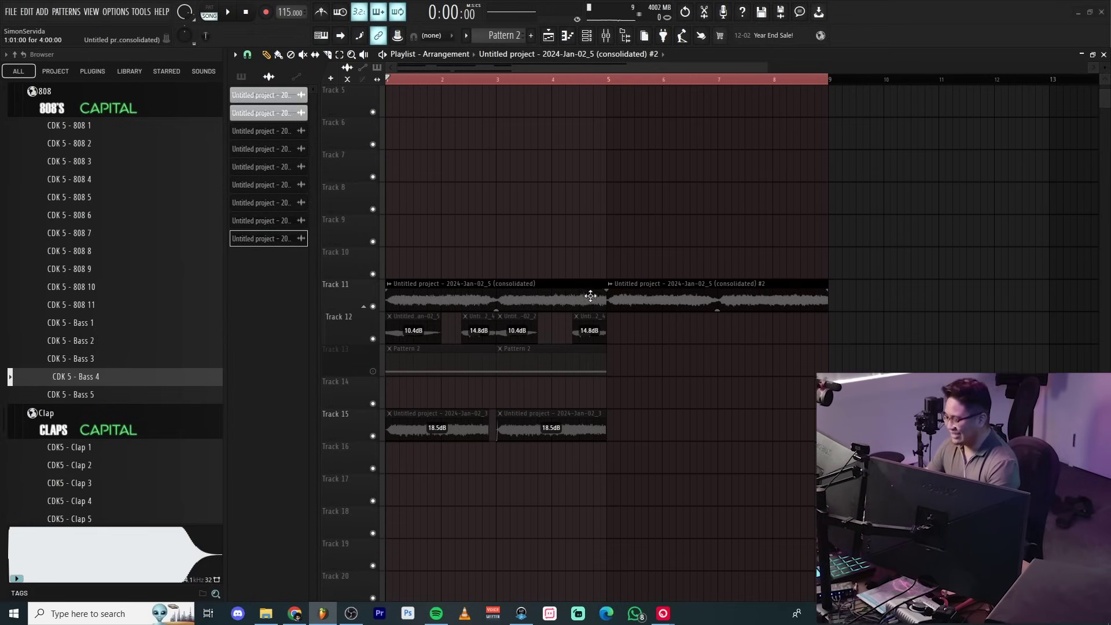
left_click(589, 38)
left_click(591, 43)
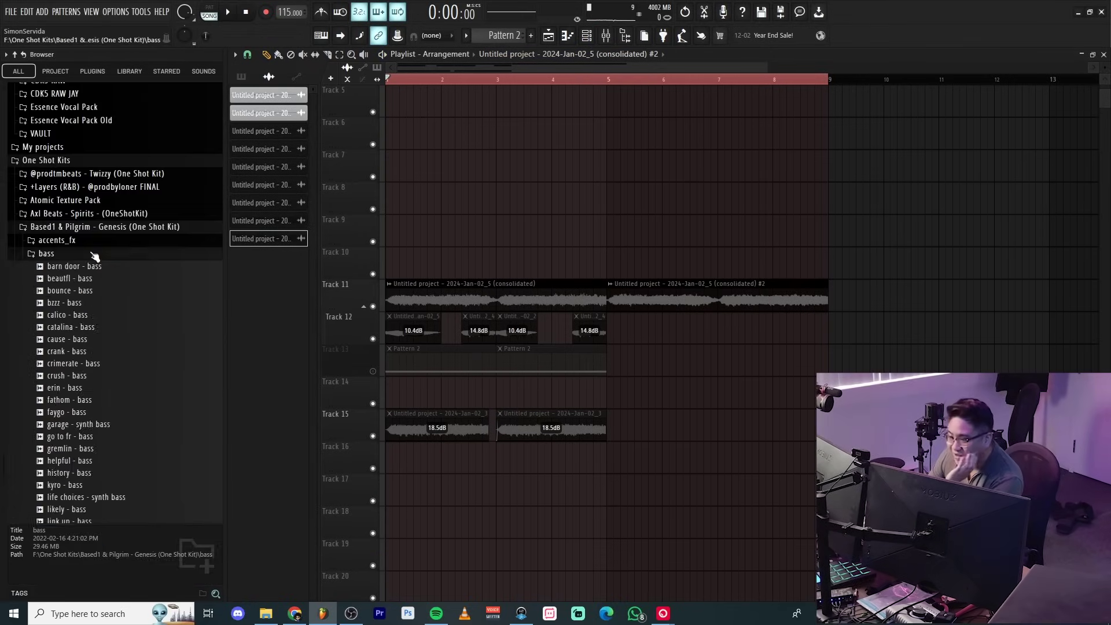
left_click(94, 254)
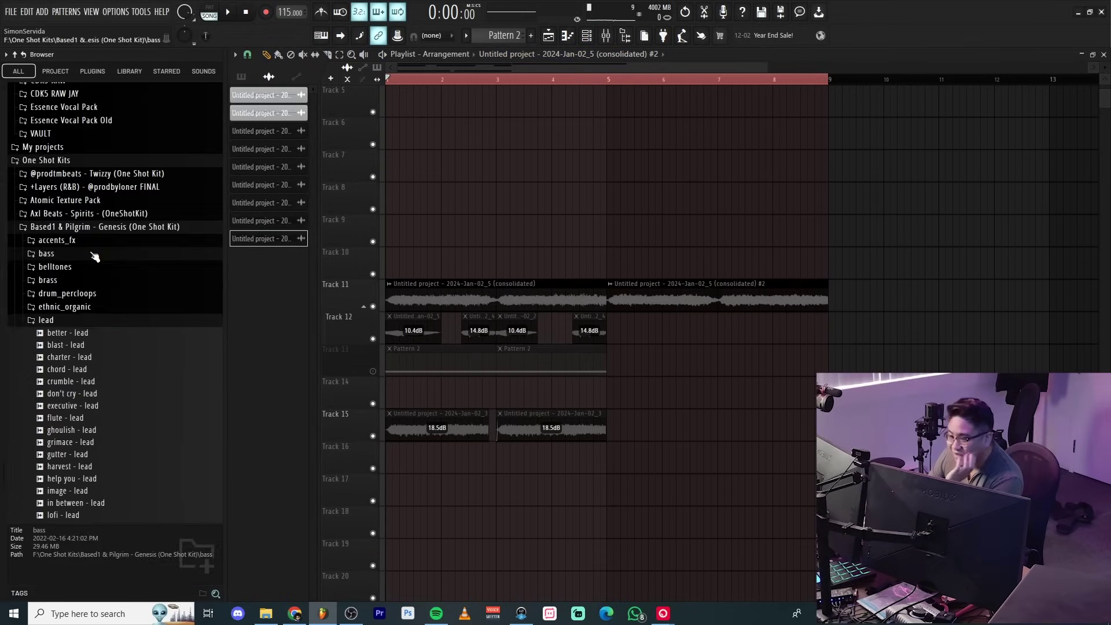
left_click(70, 333)
left_click(75, 322)
left_click(79, 323)
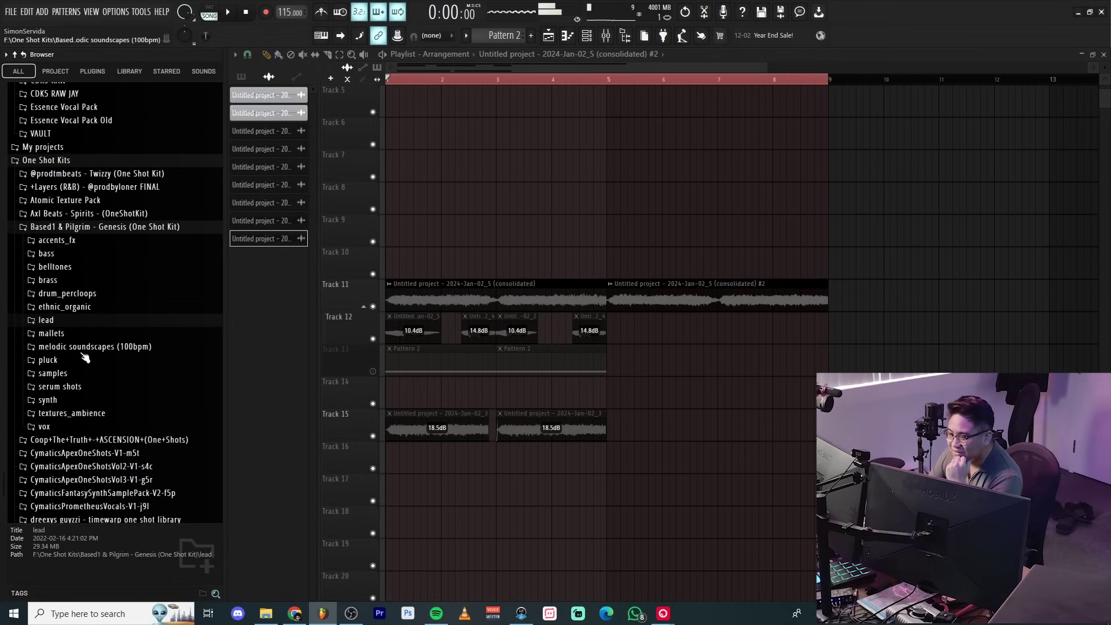
Audition one-shots in the kit's pluck folder, including guitartone, hero, hiroshima and kilo
left_click(81, 347)
left_click(69, 274)
left_click(77, 319)
left_click(81, 356)
left_click(85, 369)
left_click(84, 381)
left_click(85, 393)
left_click(85, 369)
left_click(85, 393)
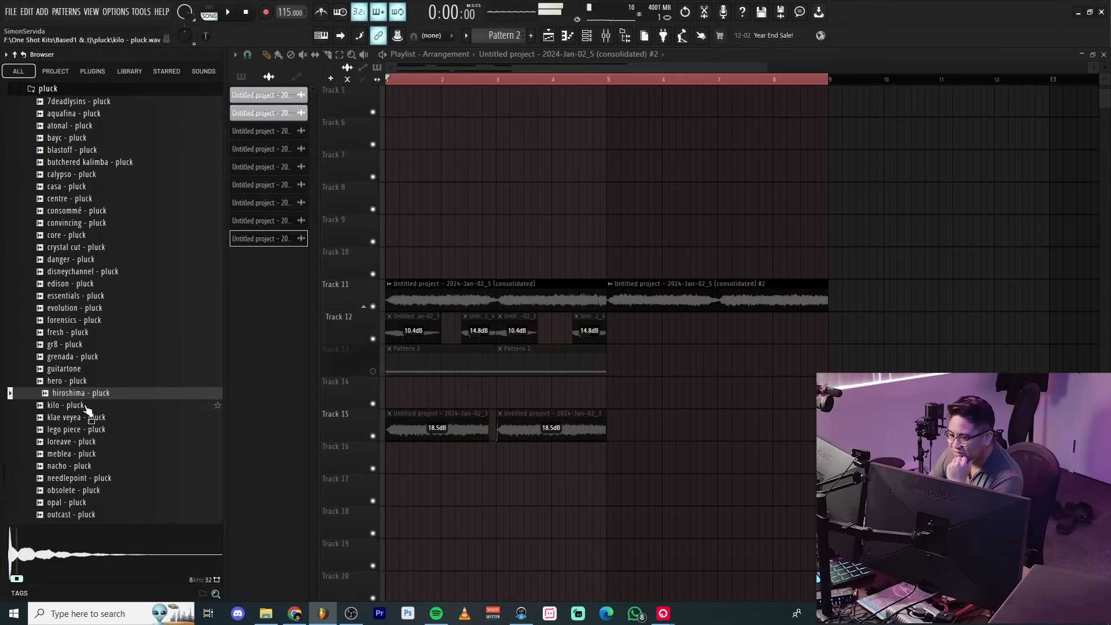
left_click(87, 405)
Insert an FL Keys instrument channel in the channel rack
left_click(588, 37)
right_click(525, 199)
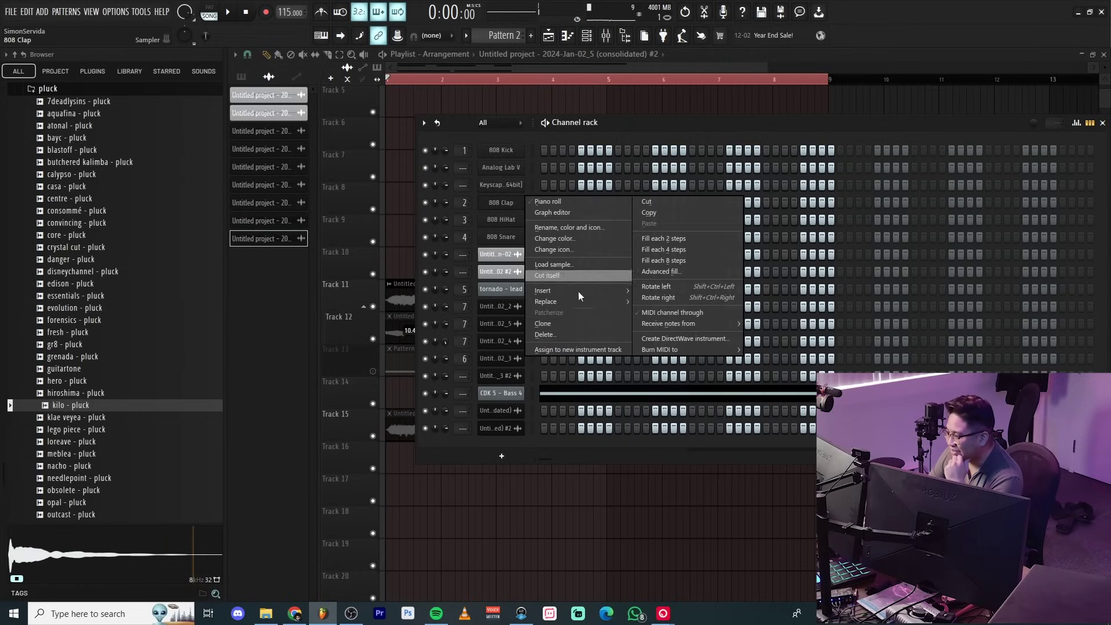
mouse_move(561, 288)
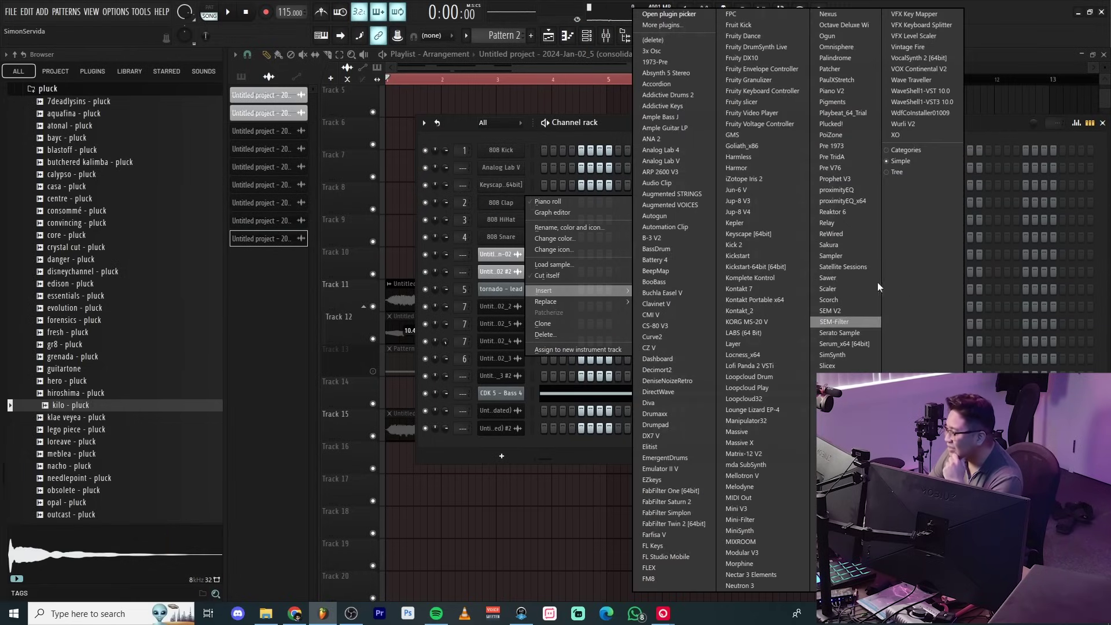
left_click(676, 546)
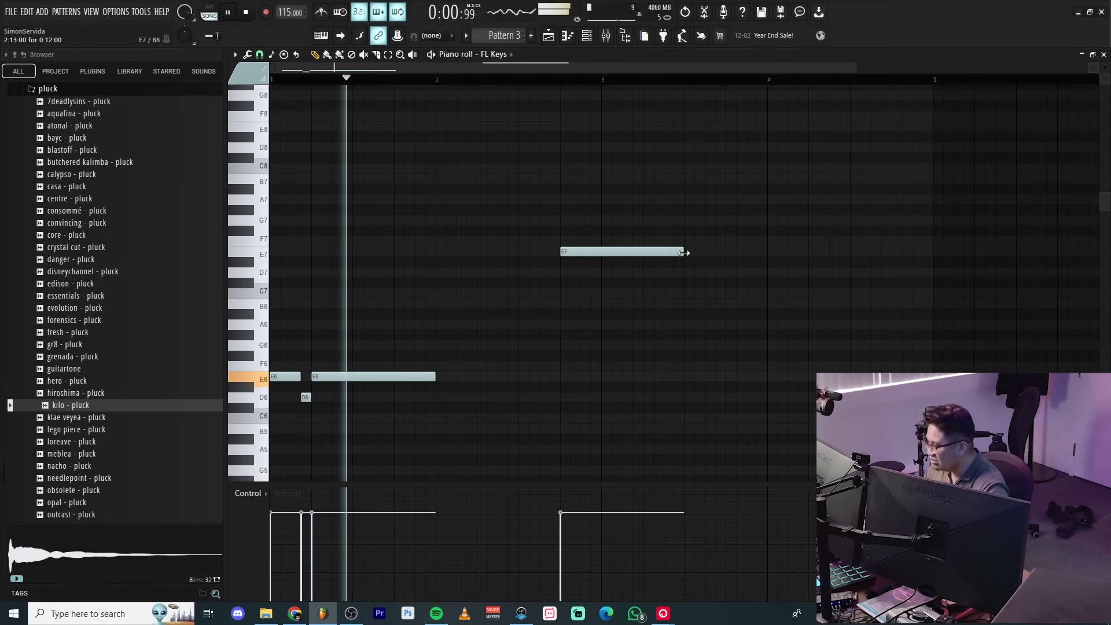
Shorten the E7 note to end with bar 2, add an ascending run from E6 to D7 before it and play the phrase
left_click_drag(687, 255, 591, 255)
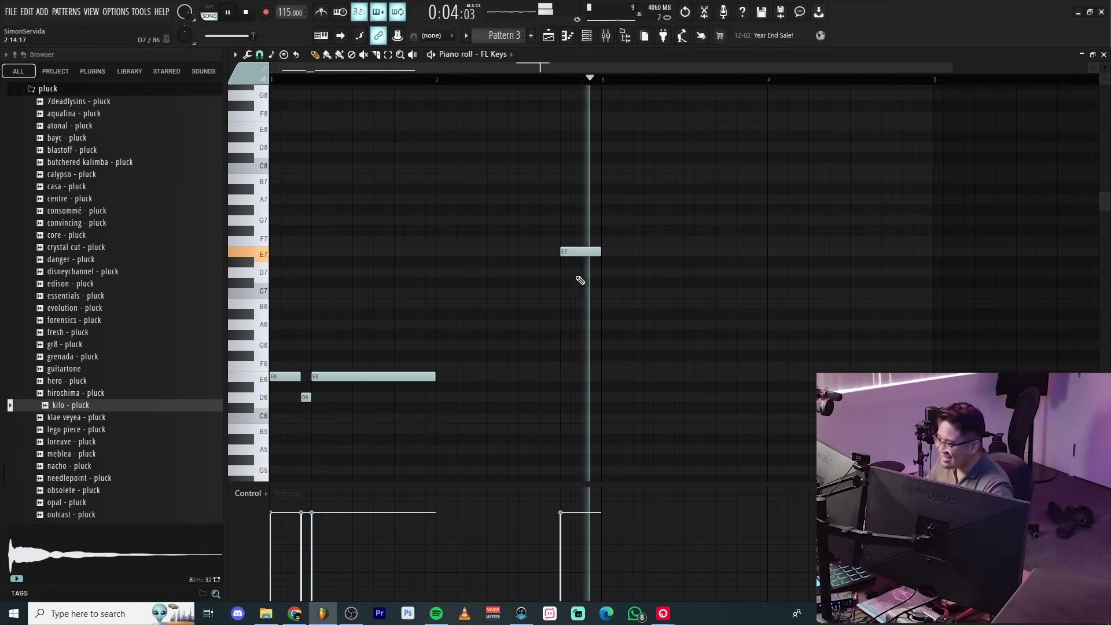
scroll(481, 305, "up", 3)
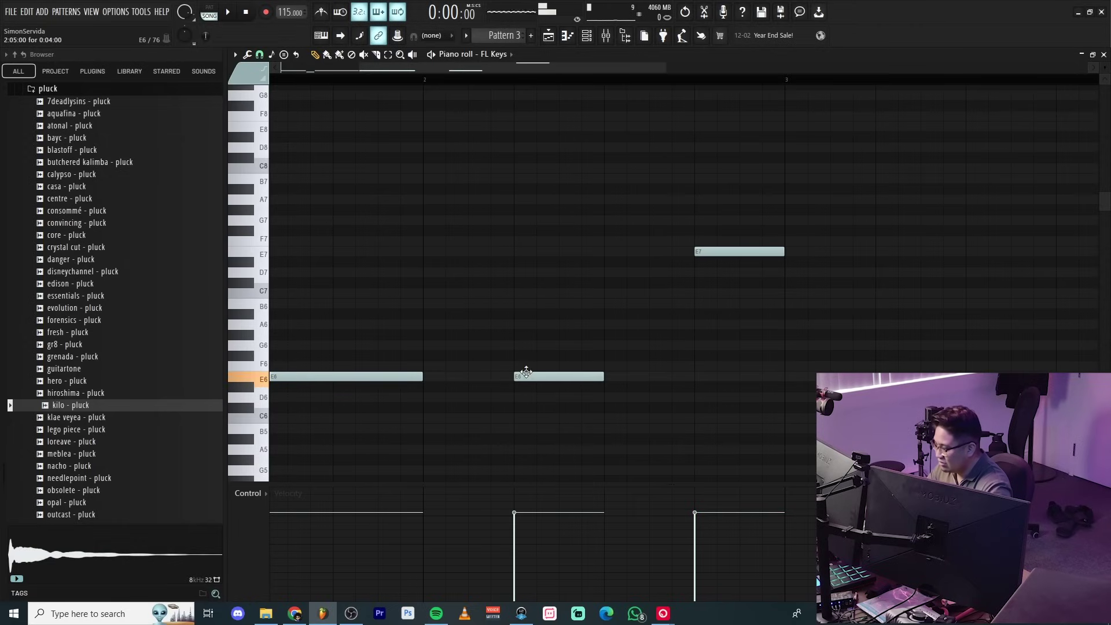
left_click(587, 334)
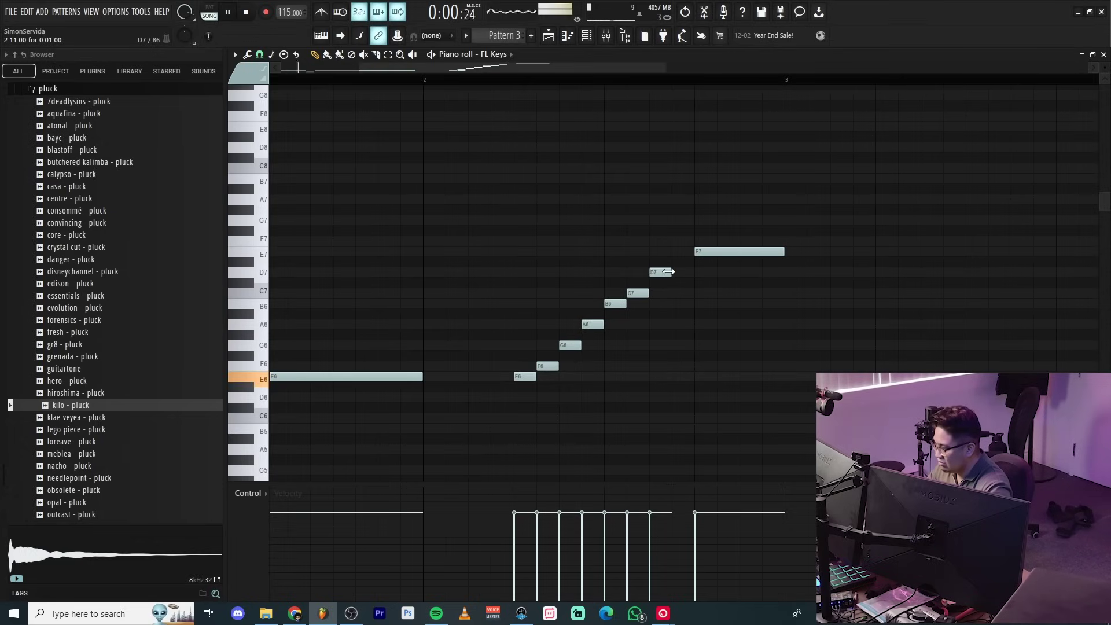
scroll(677, 298, "down", 3)
key("space")
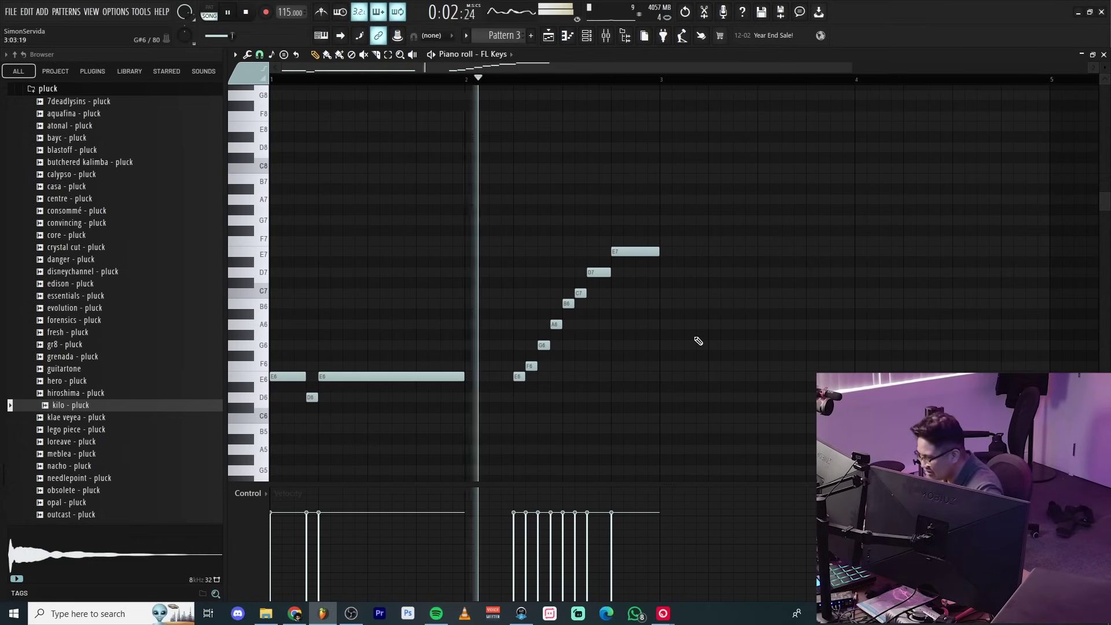
key("space")
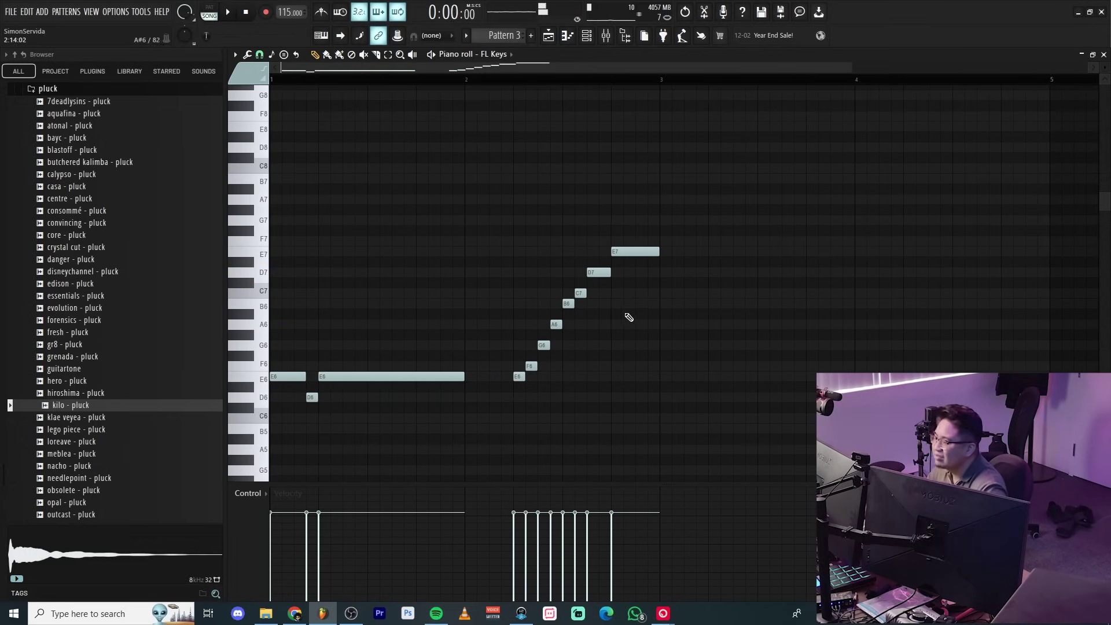
Rework the run in bar 2 to C6, D6, E6, G6, A6, B6, C7 and D7 leading into E7, and play it
scroll(511, 417, "up", 3)
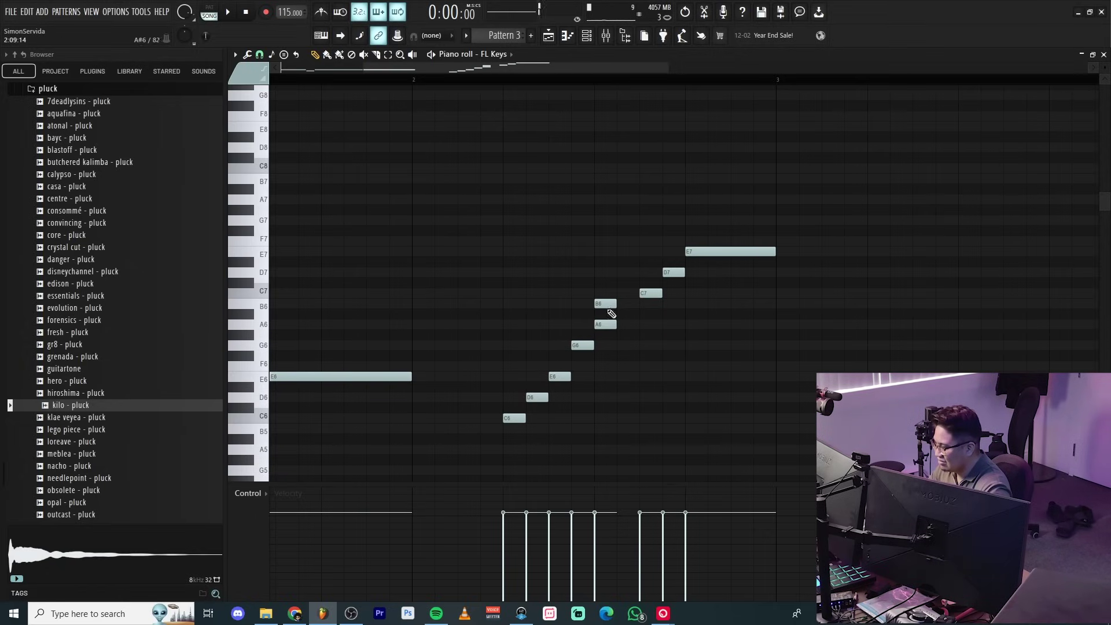
scroll(874, 297, "down", 3)
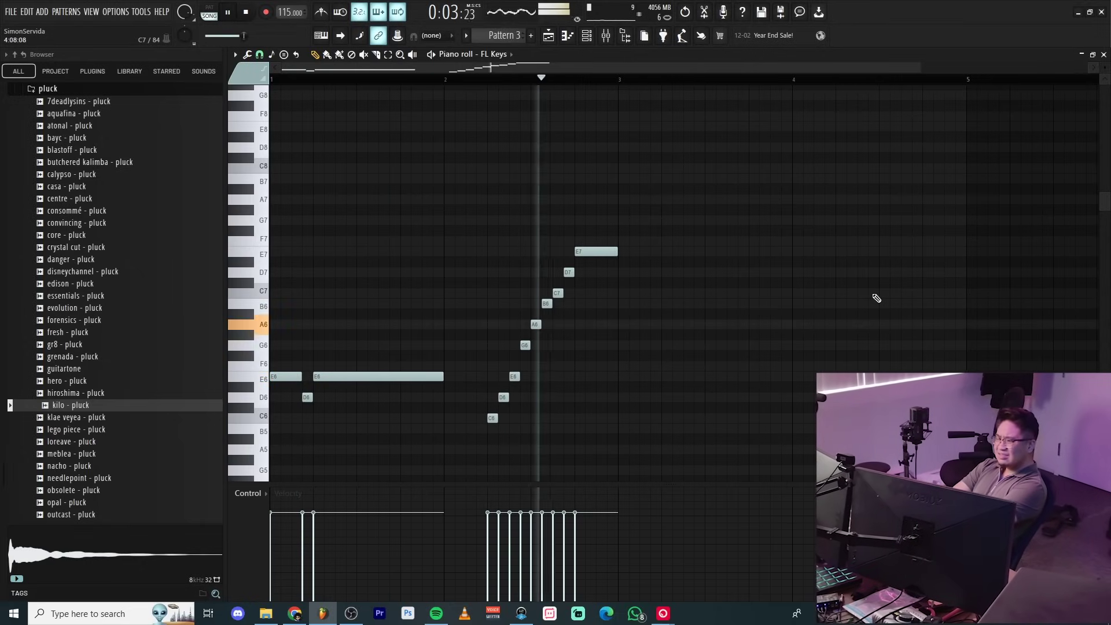
key("space")
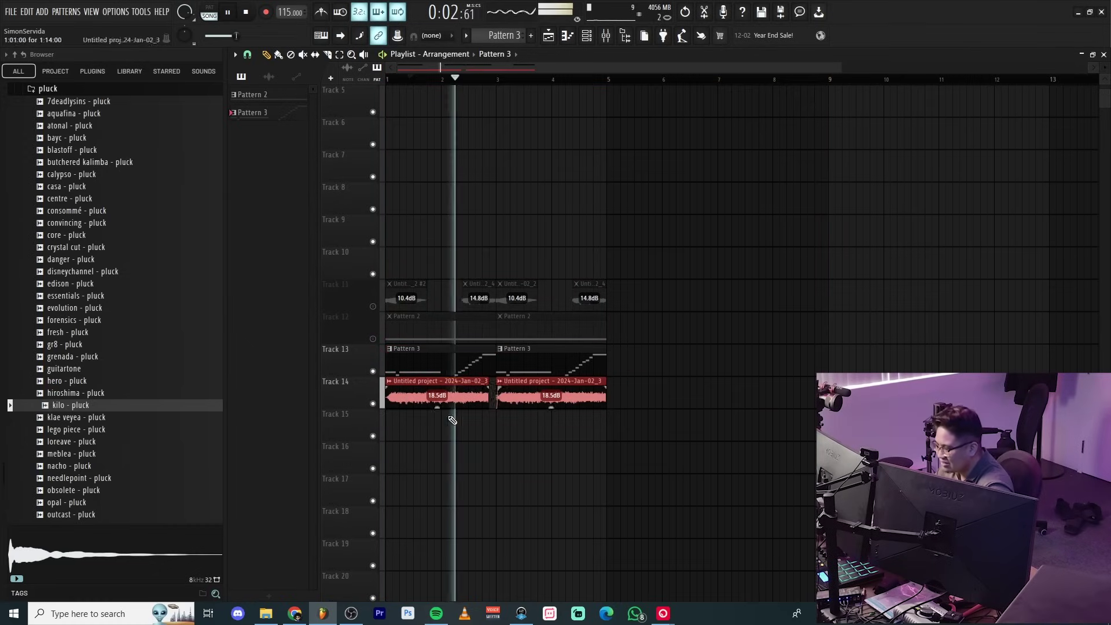
Extend the first Track 14 audio clip to two bars and consolidate the Track 13 and 14 clips into one audio clip
left_click_drag(415, 396, 416, 429)
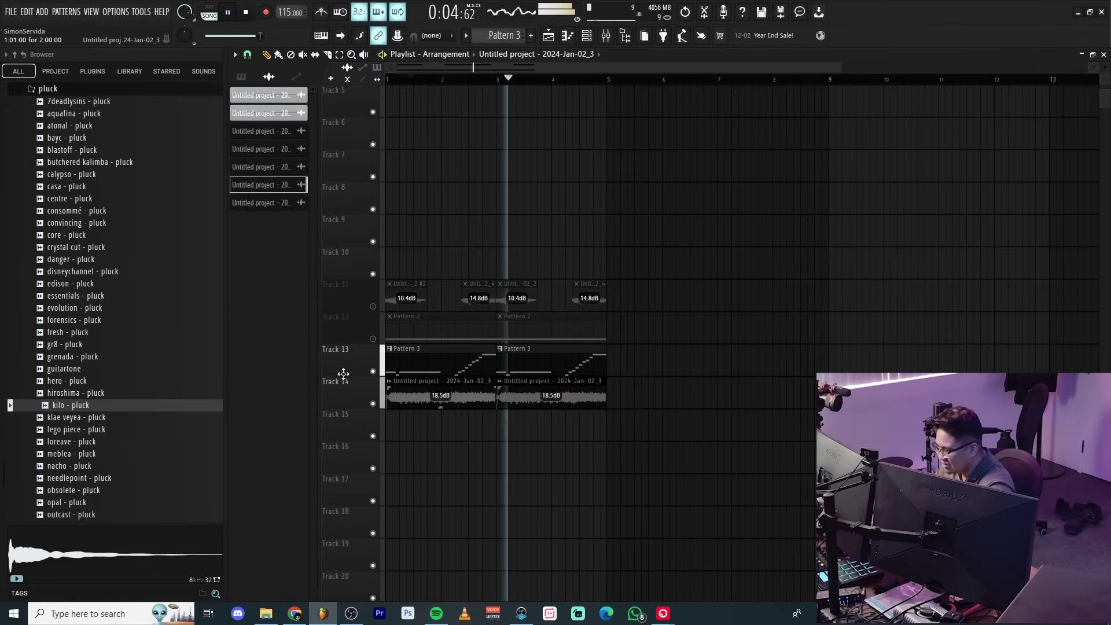
left_click_drag(700, 467, 384, 343)
key("ctrl+alt+c")
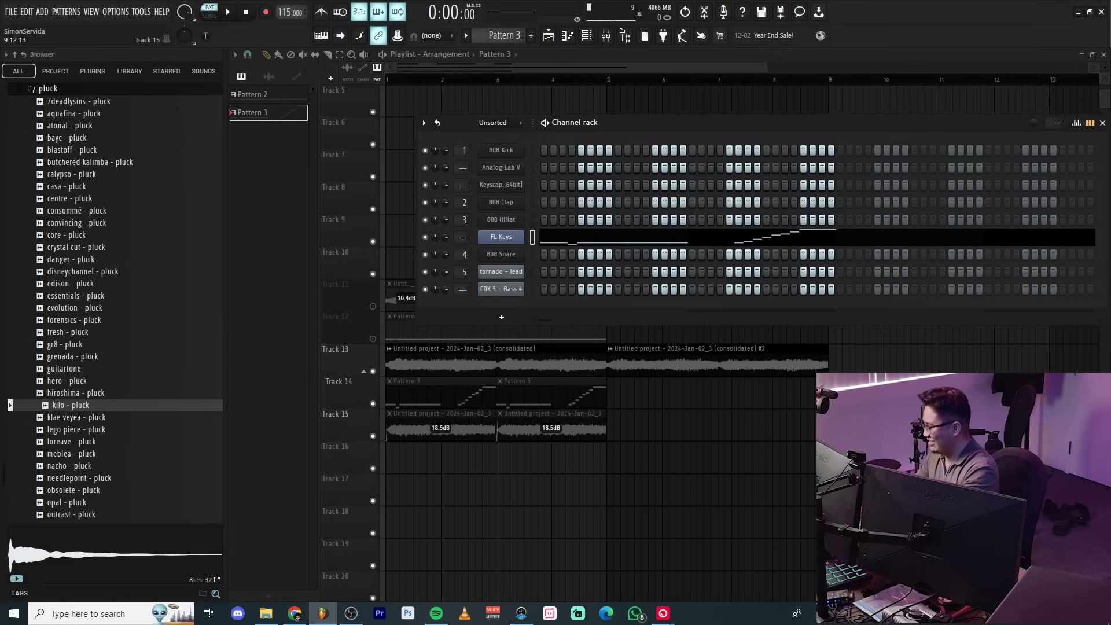
Open the FL Keys notes of Pattern 3, add a D6 note just before the ascending run in bar 2 and play it
left_click(609, 231)
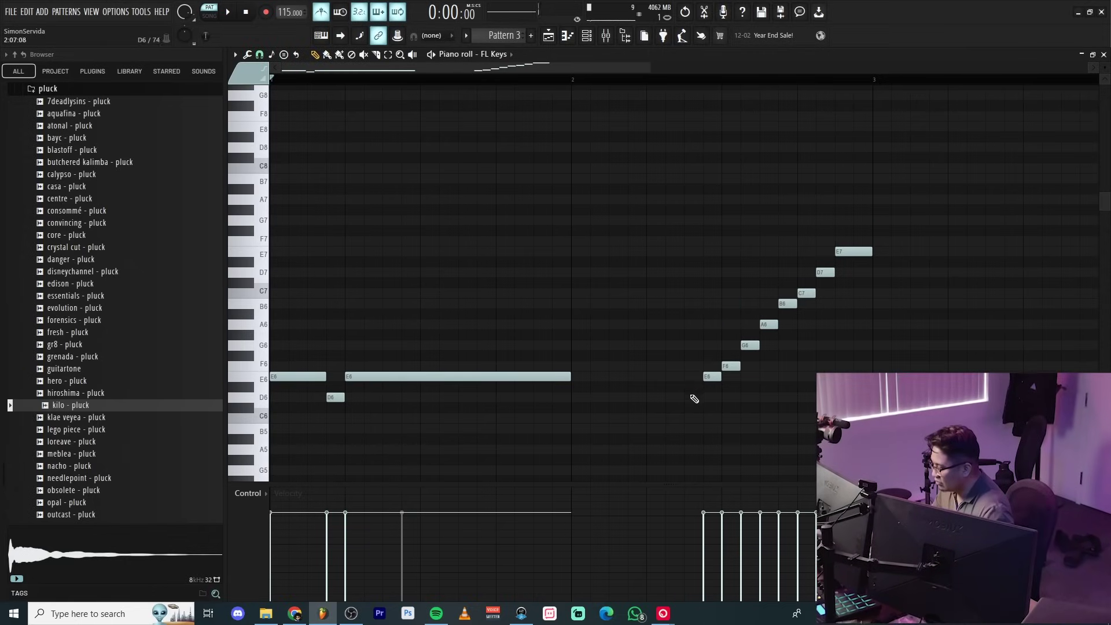
left_click(695, 399)
key("space")
scroll(717, 308, "down", 2)
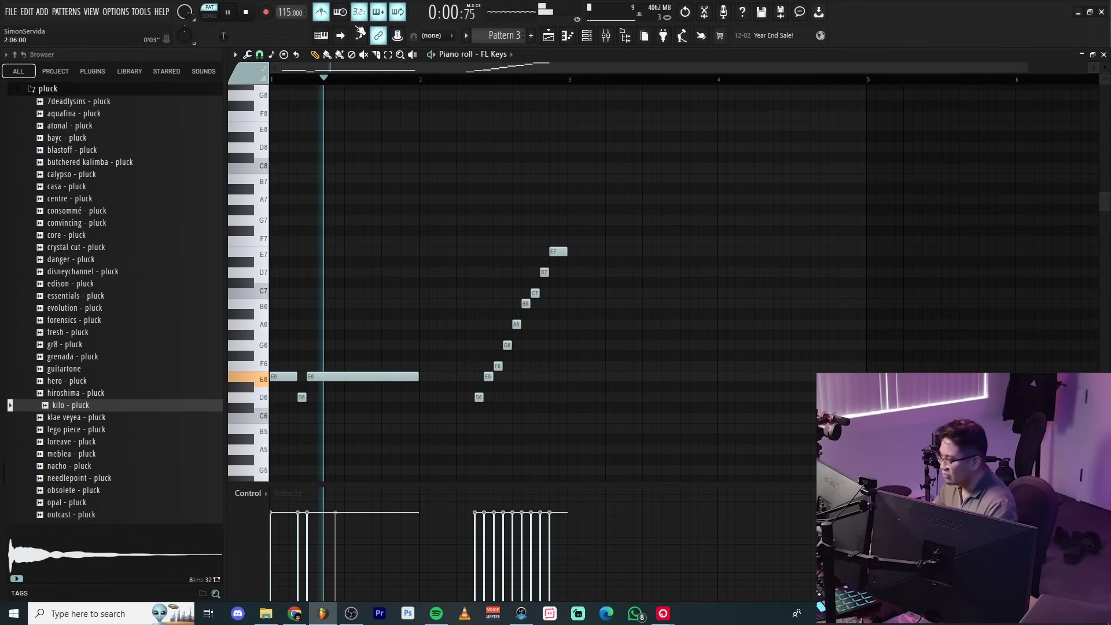
Turn off the metronome and replay the FL Keys notes of Pattern 3
key("F7")
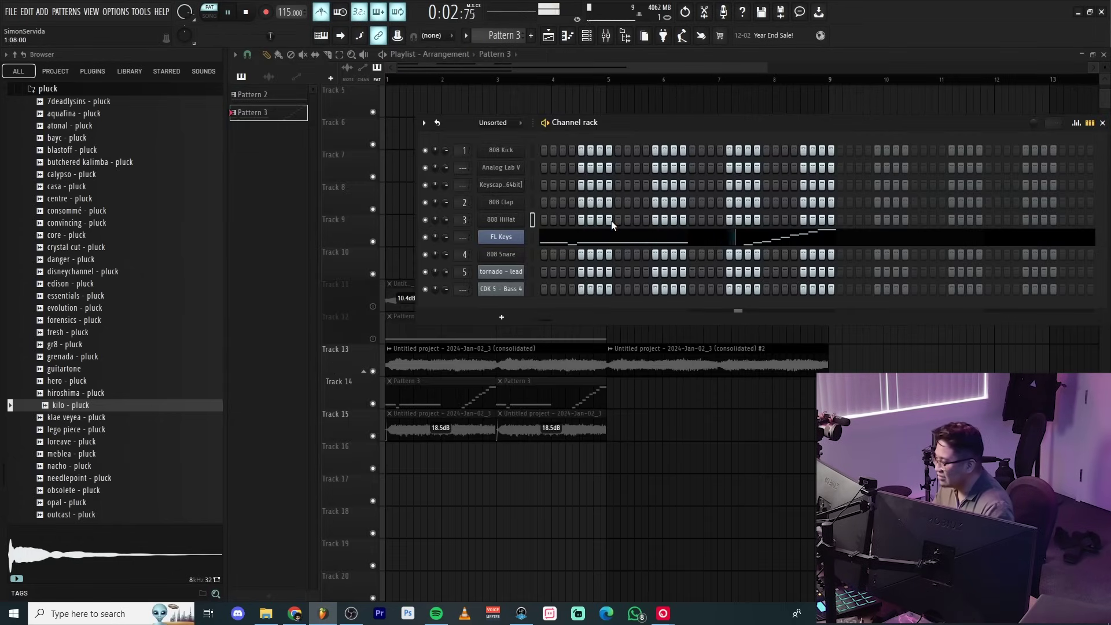
left_click(612, 239)
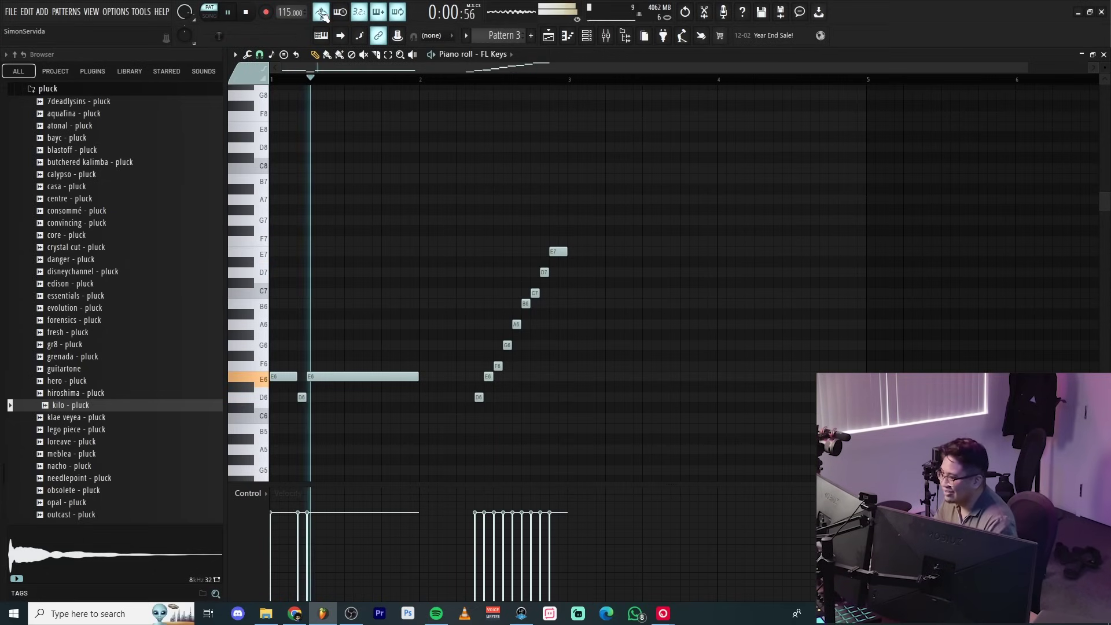
key("F7")
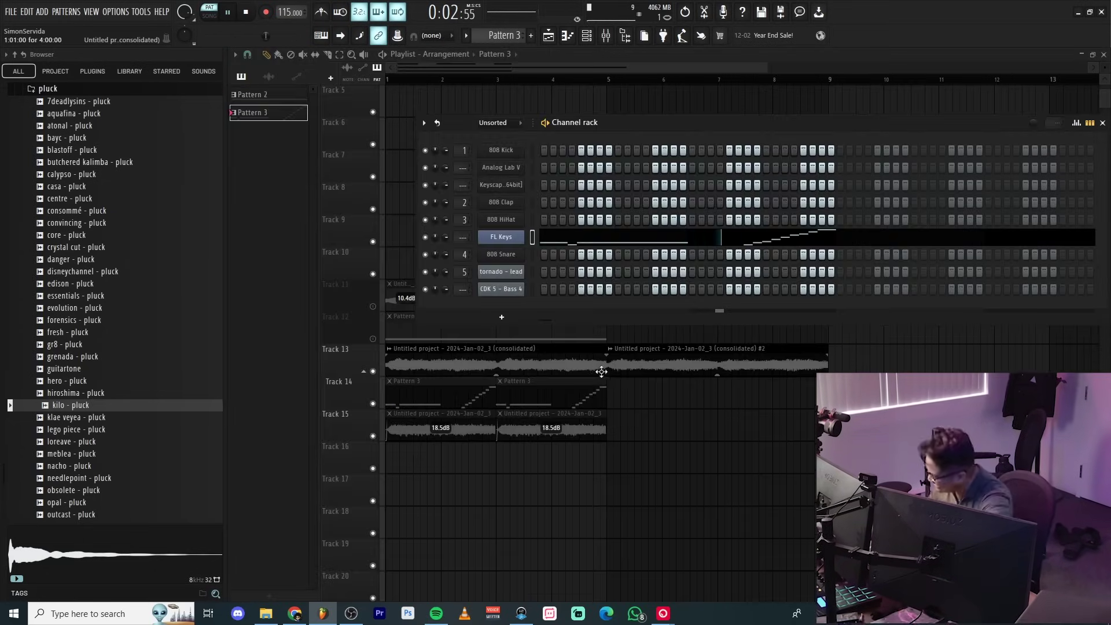
key("space")
key("F7")
Try to flip all FL Keys notes of Pattern 3
left_click(260, 55)
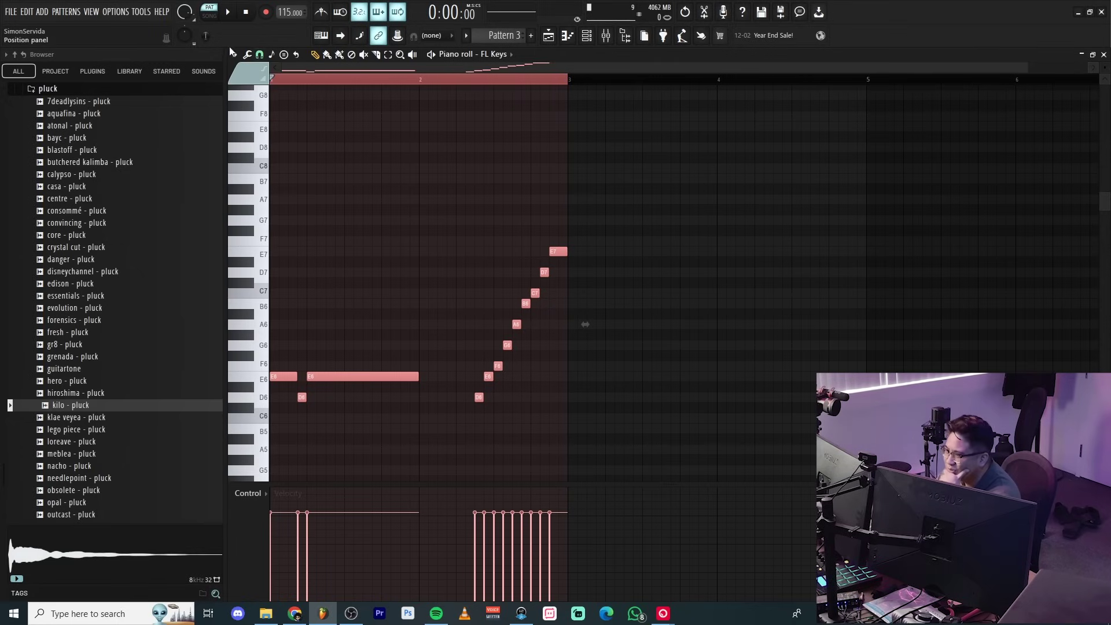
left_click(235, 54)
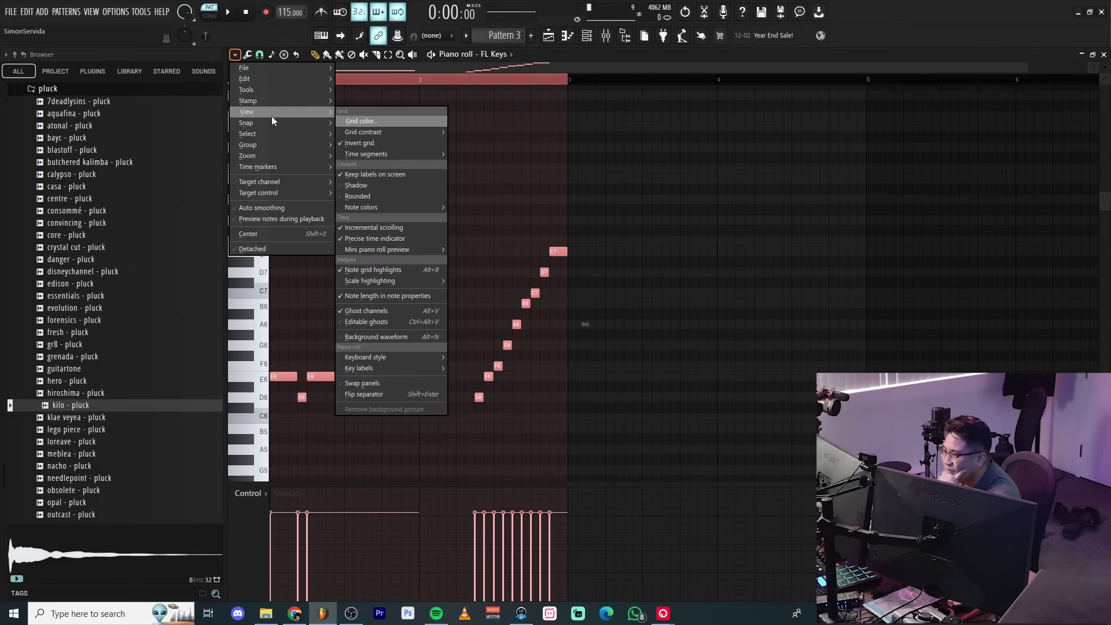
mouse_move(277, 89)
left_click(386, 272)
key("Return")
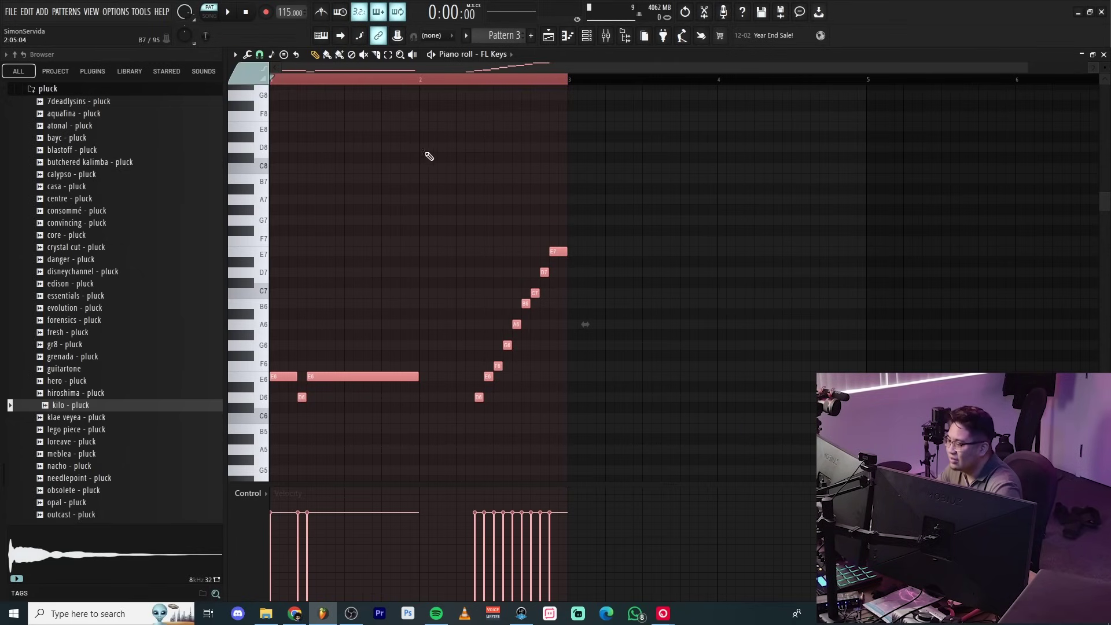
key("alt+y")
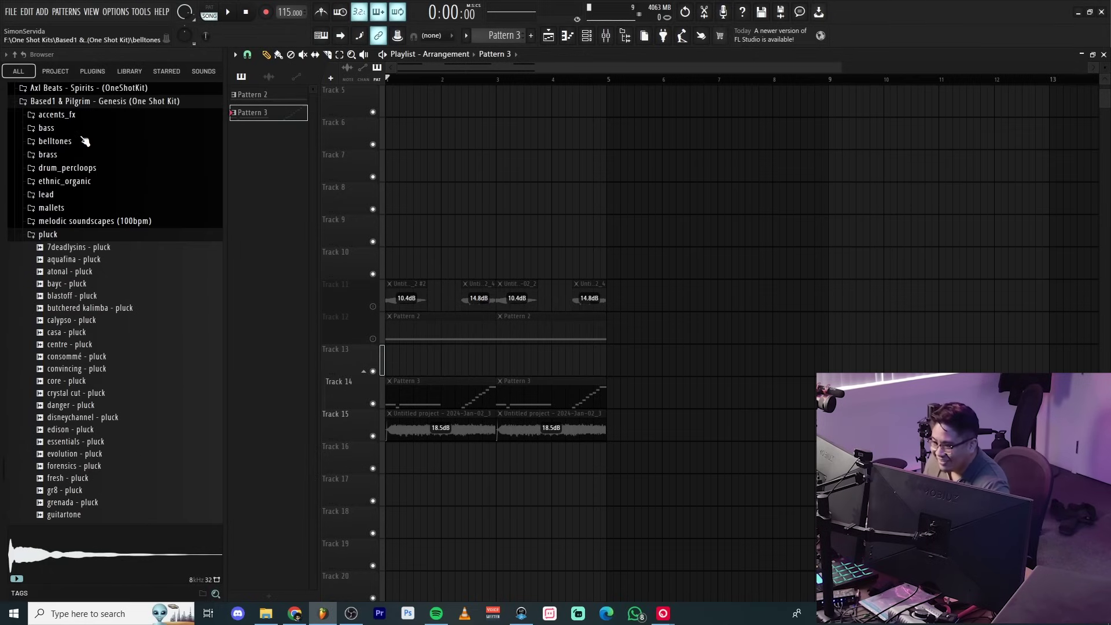
Audition kalimba, texture, pluck, vox and synth one-shots in the sample library and leave the folder
left_click(105, 268)
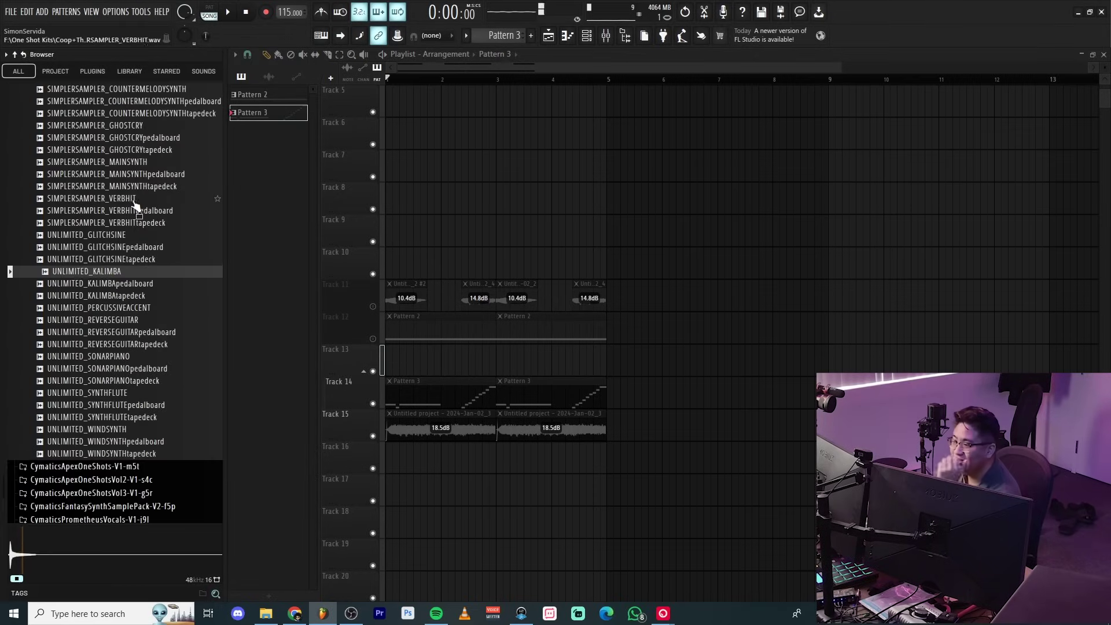
scroll(137, 232, "up", 3)
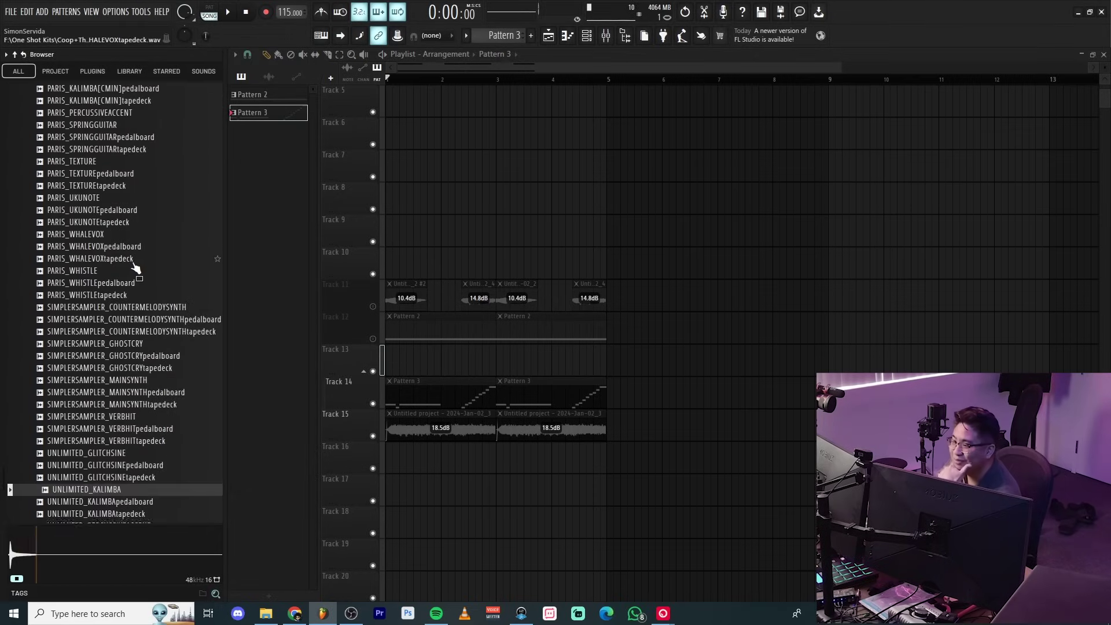
scroll(116, 248, "up", 2)
scroll(115, 290, "up", 10)
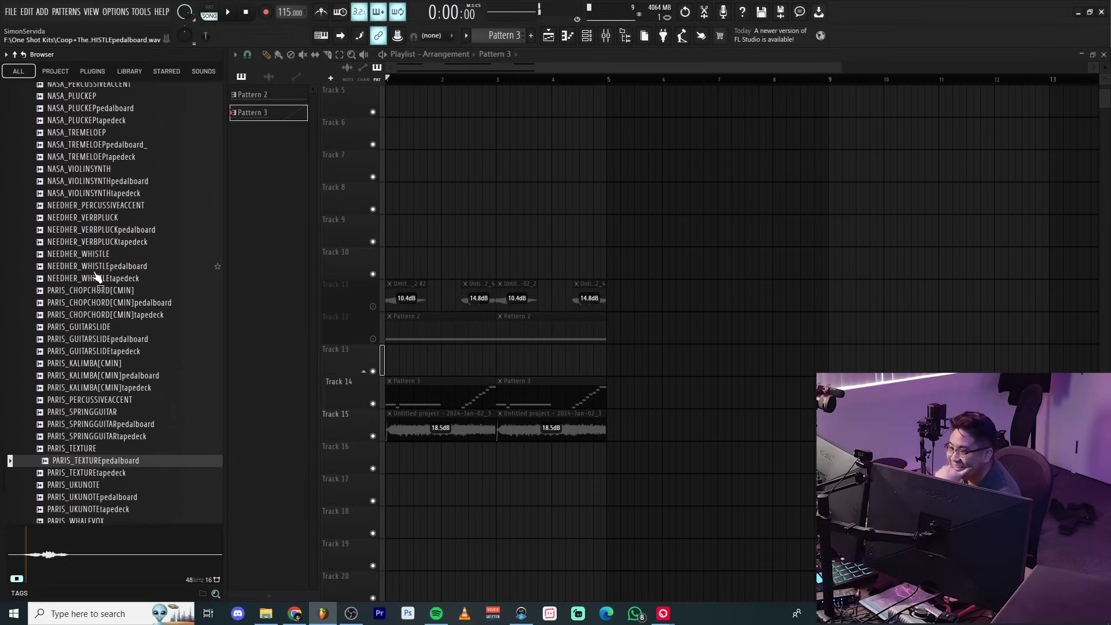
left_click(106, 221)
scroll(87, 237, "up", 8)
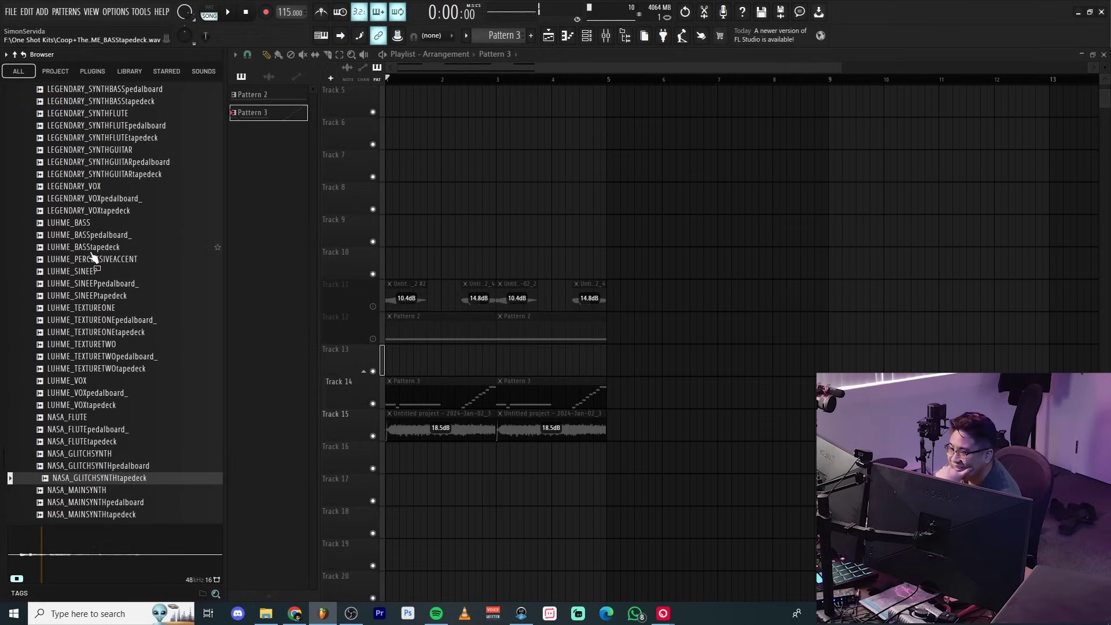
left_click(97, 262)
left_click(95, 261)
left_click(96, 237)
left_click(95, 298)
left_click(97, 281)
scroll(97, 278, "up", 3)
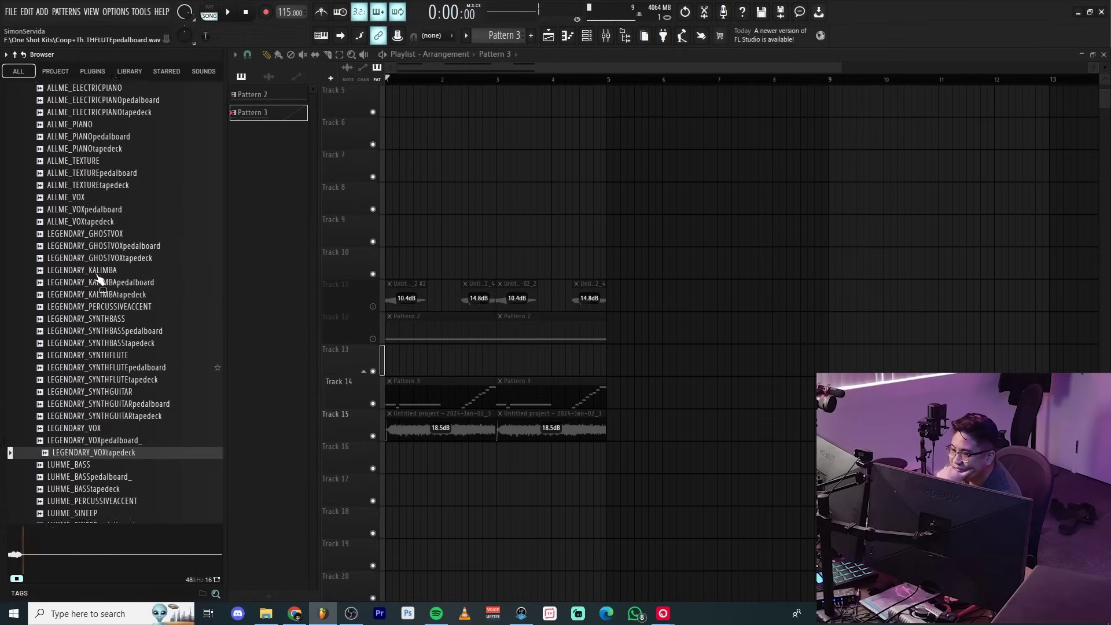
key("Left")
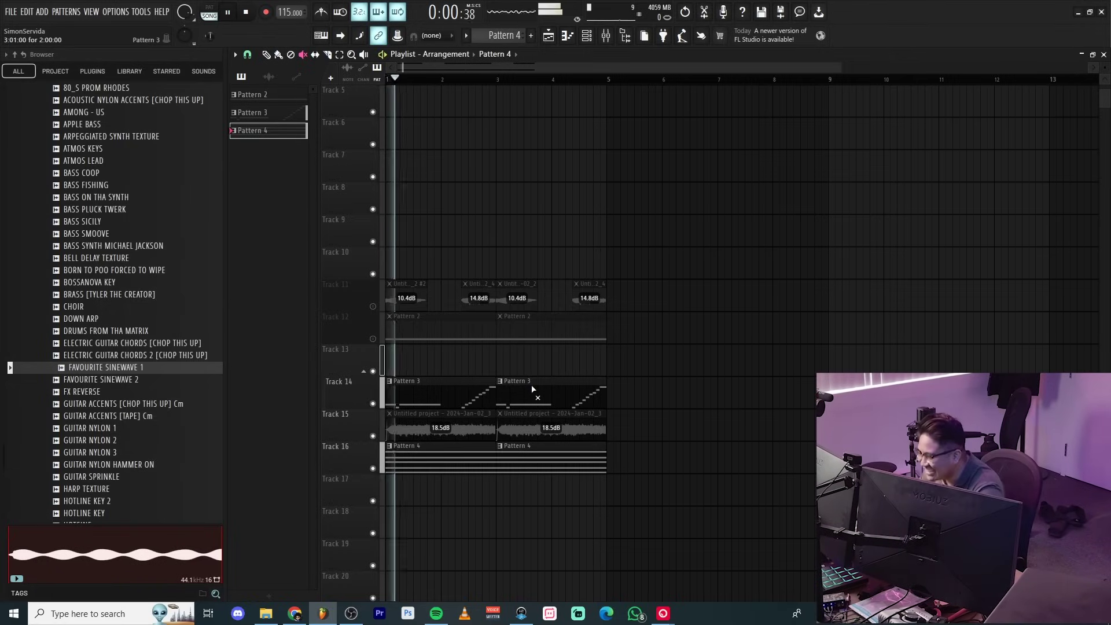
Transpose all FL Keys notes of Pattern 3 up until the long E6 note sits on B6
double_click(450, 382)
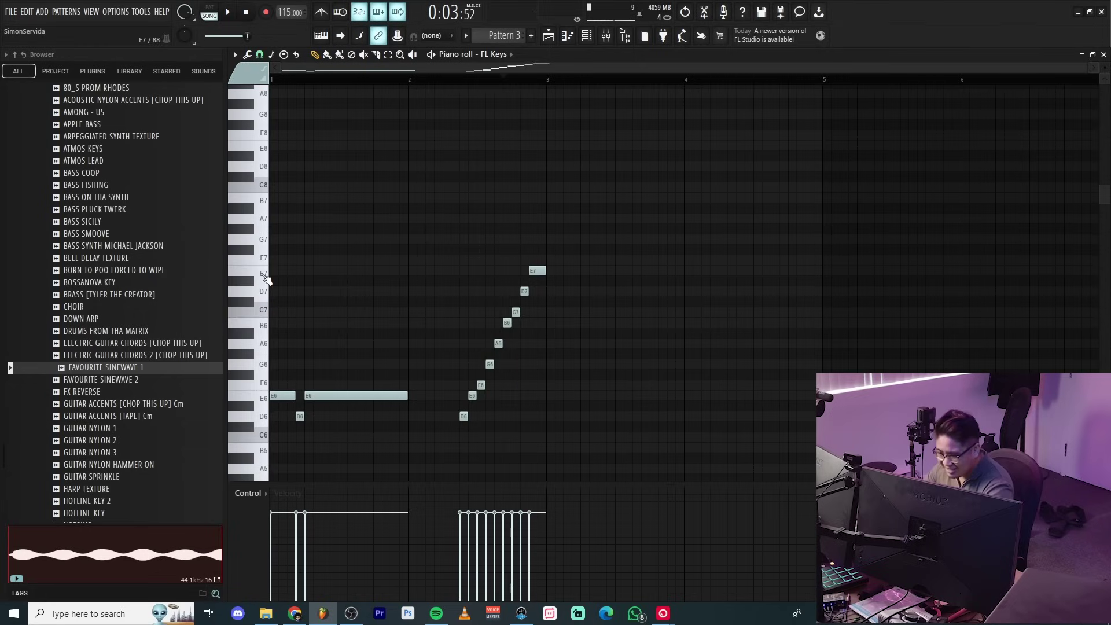
key("space")
key("ctrl+a")
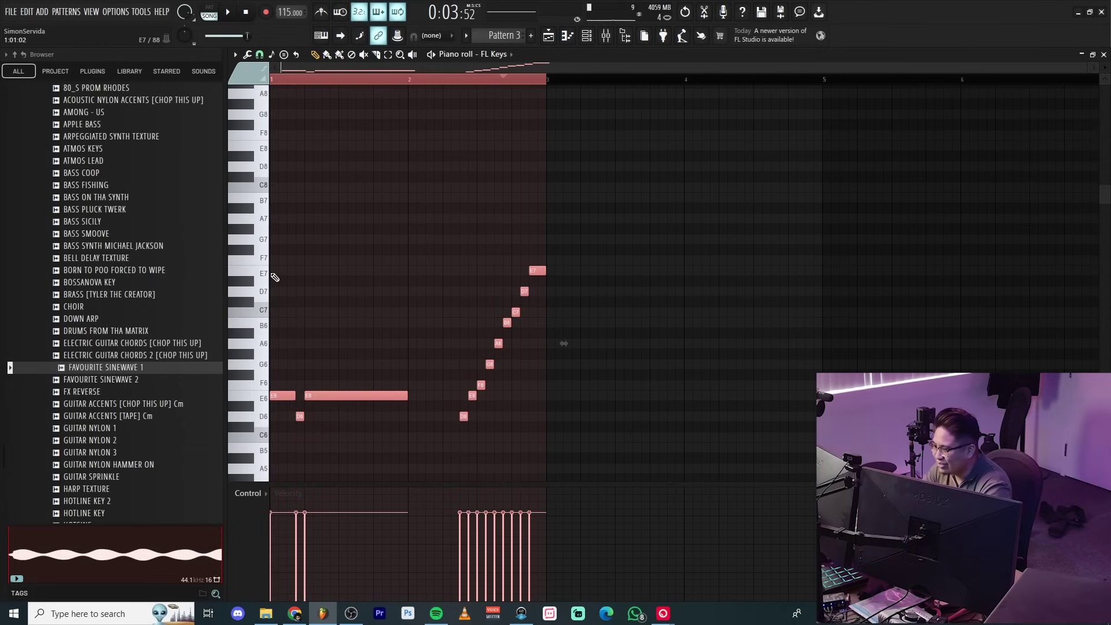
key("shift+Up")
key("shift+Up")
key("shift+Up")
key("shift+Up")
key("shift+Up")
key("shift+Up")
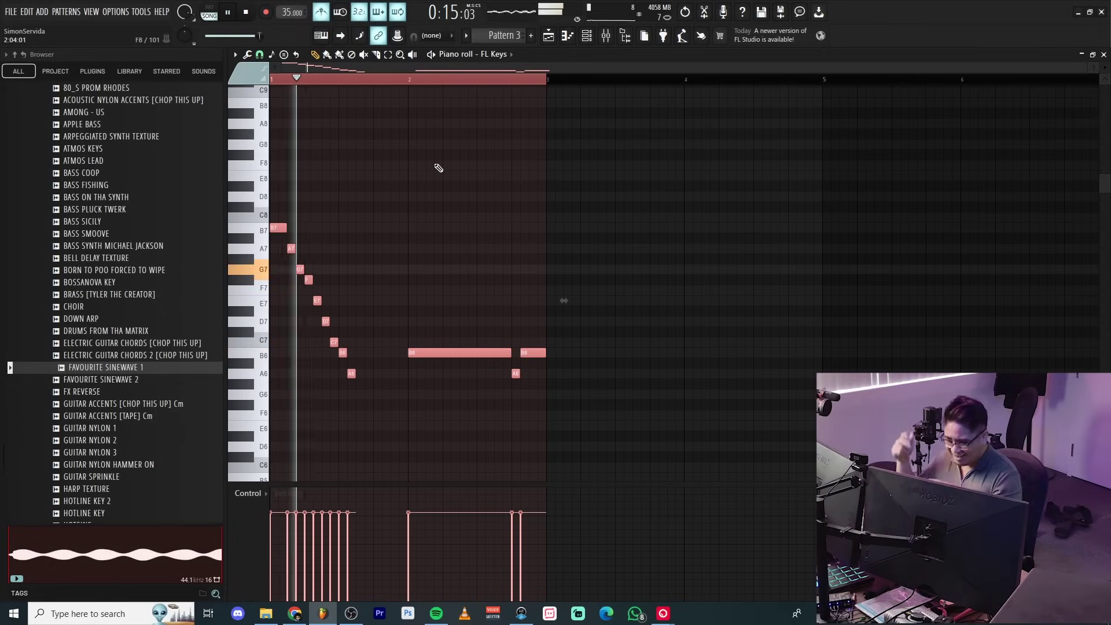
Open the FAVOURITE SINEWAVE 1 chord notes of Pattern 4, play them and return to the playlist
key("space")
scroll(439, 168, "up", 1)
key("F5")
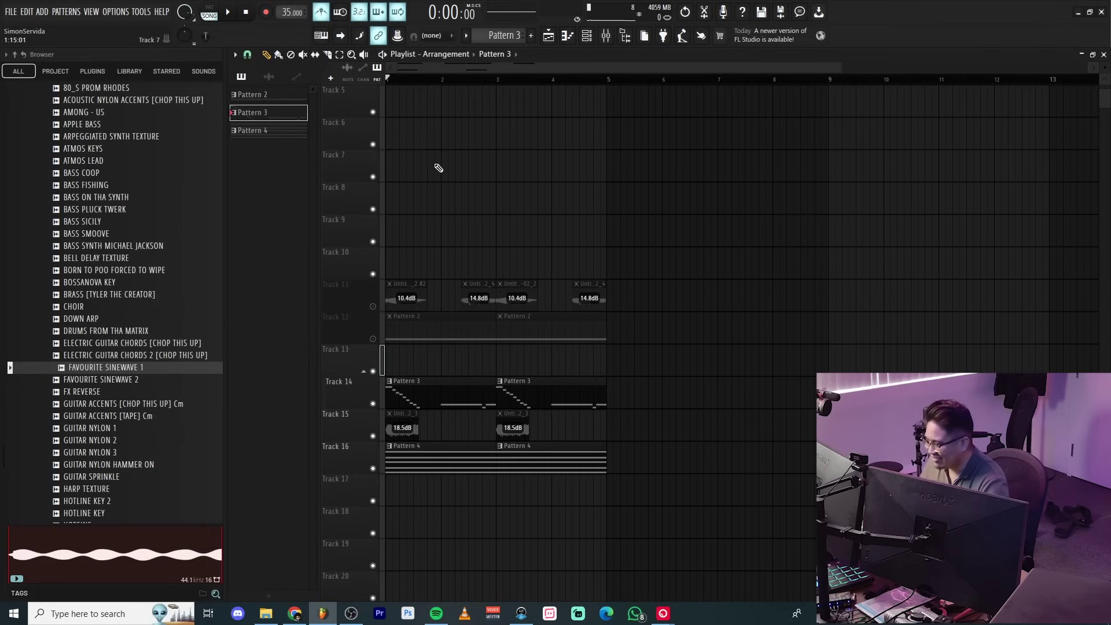
double_click(434, 451)
key("space")
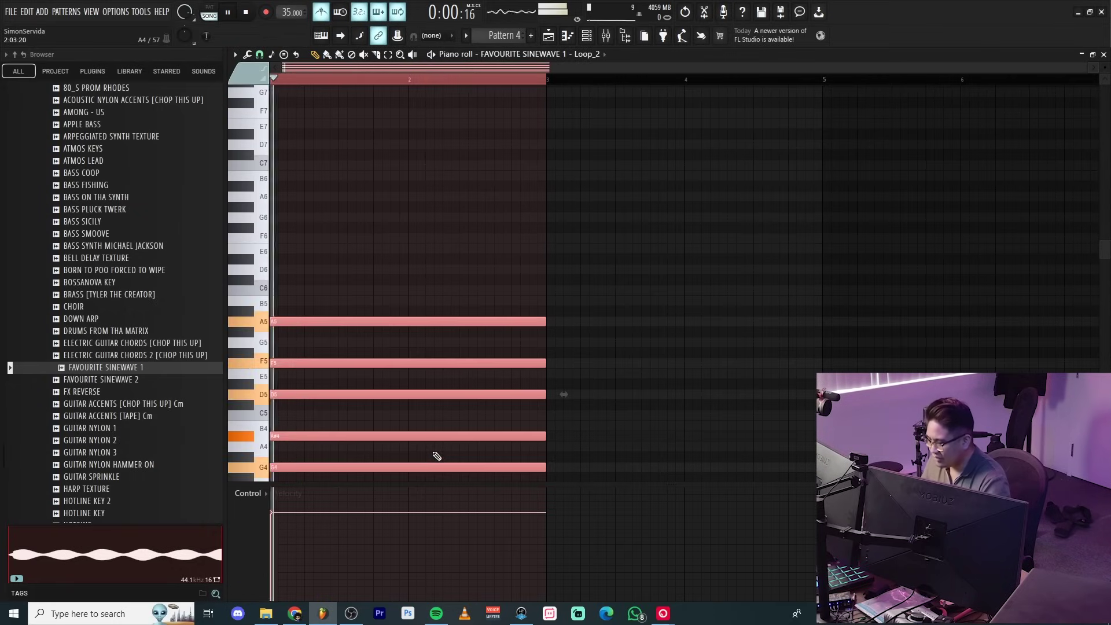
key("F5")
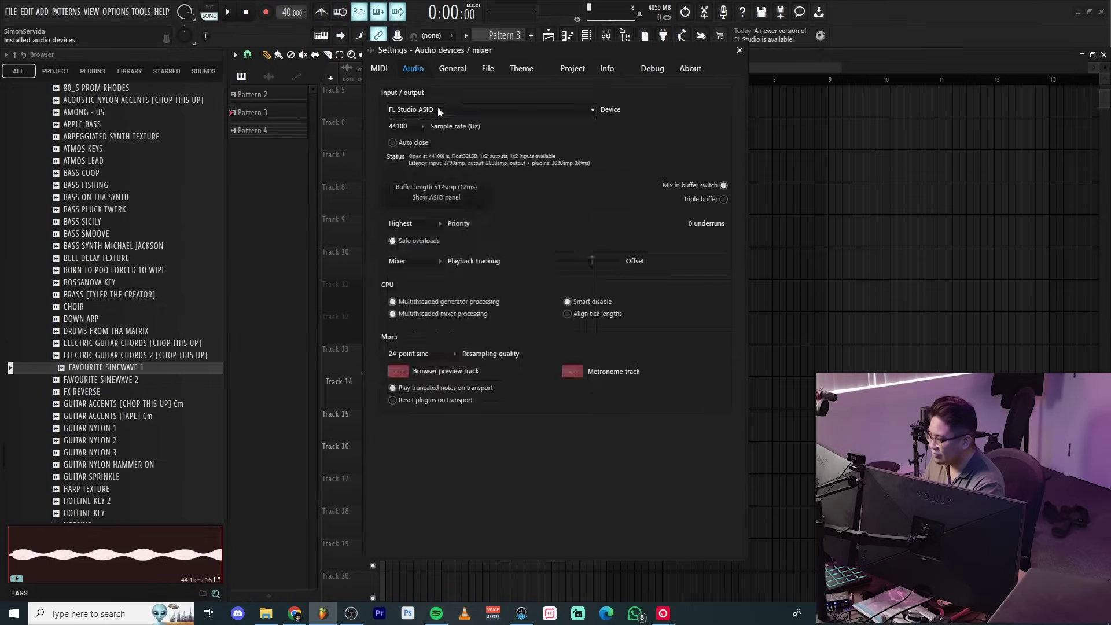
Set the audio device to Universal Audio USB and toggle the metronome
left_click(437, 109)
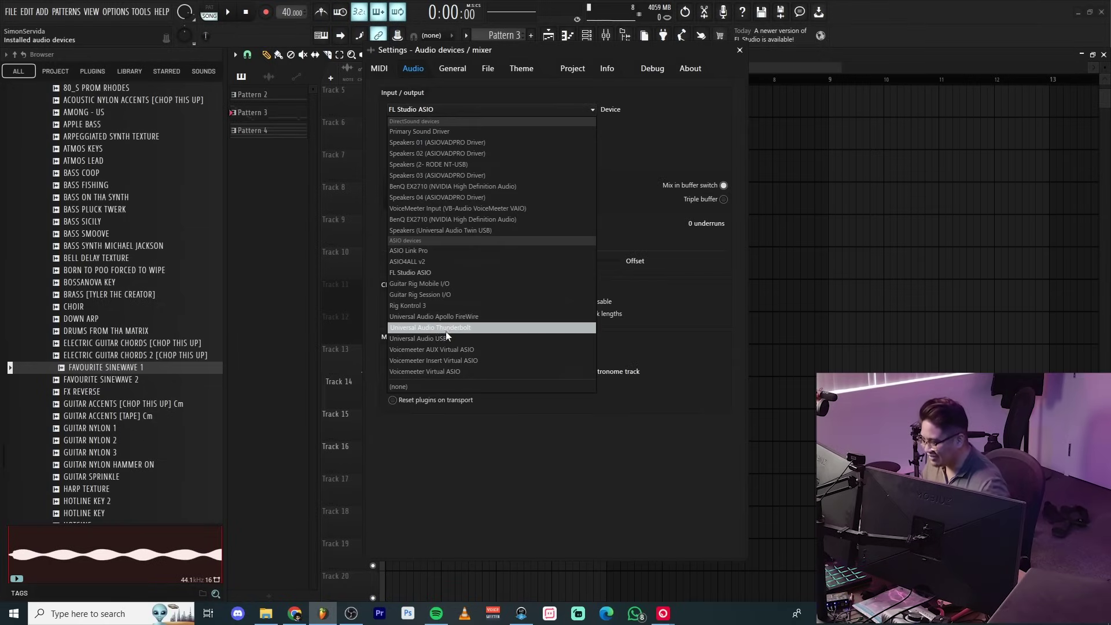
left_click(451, 340)
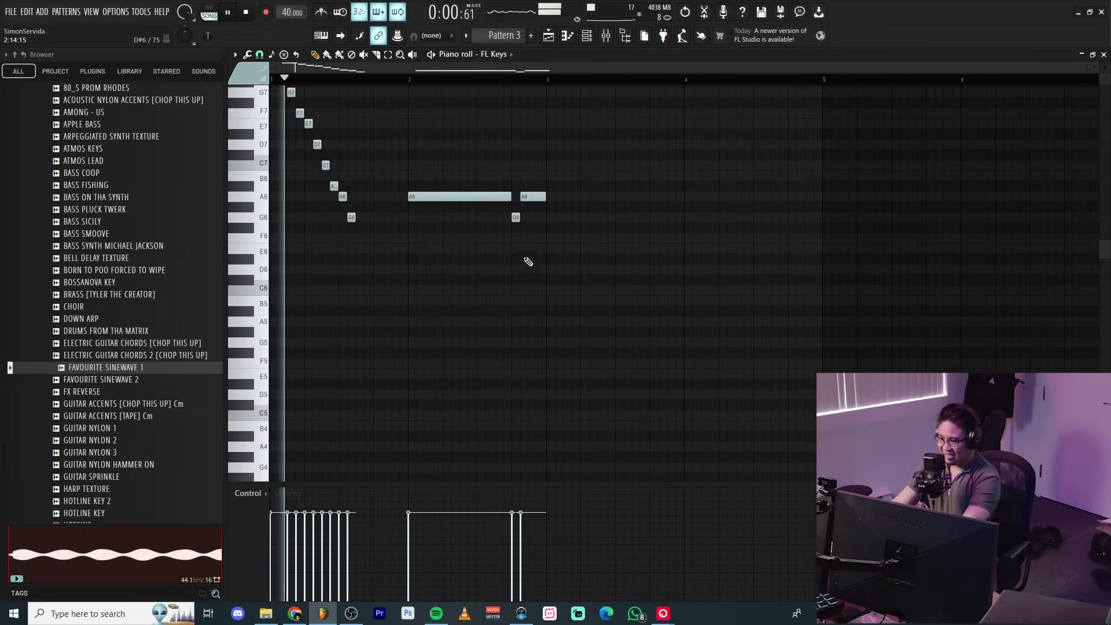
scroll(528, 262, "up", 5)
left_click(321, 13)
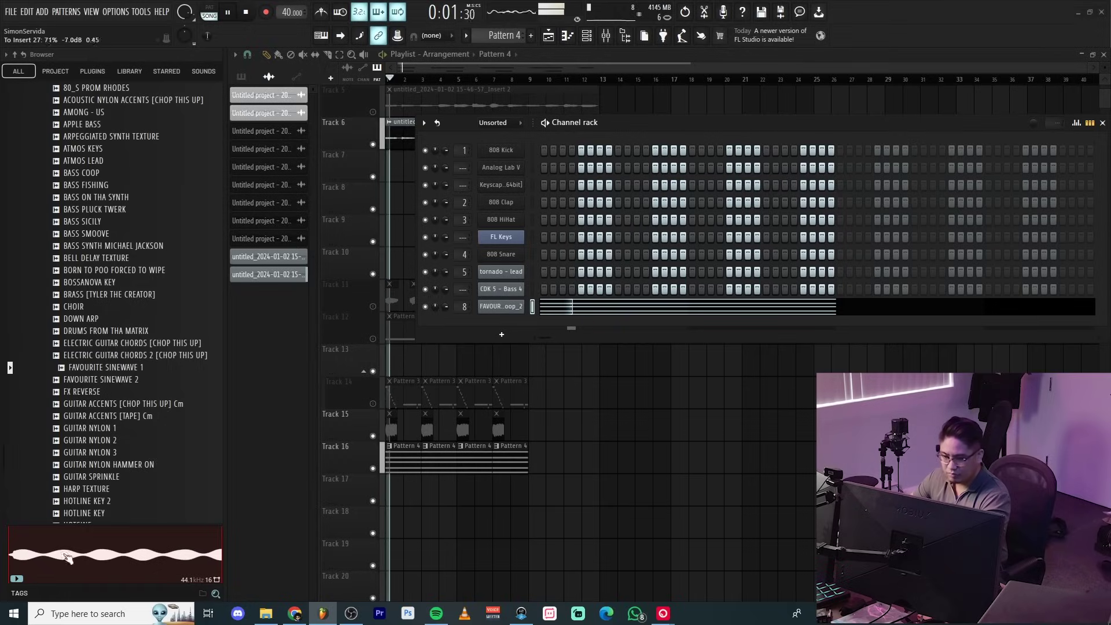
Slice the recorded Track 6 audio clip at bar 5, delete the part before the cut and toggle playback
left_click(588, 323)
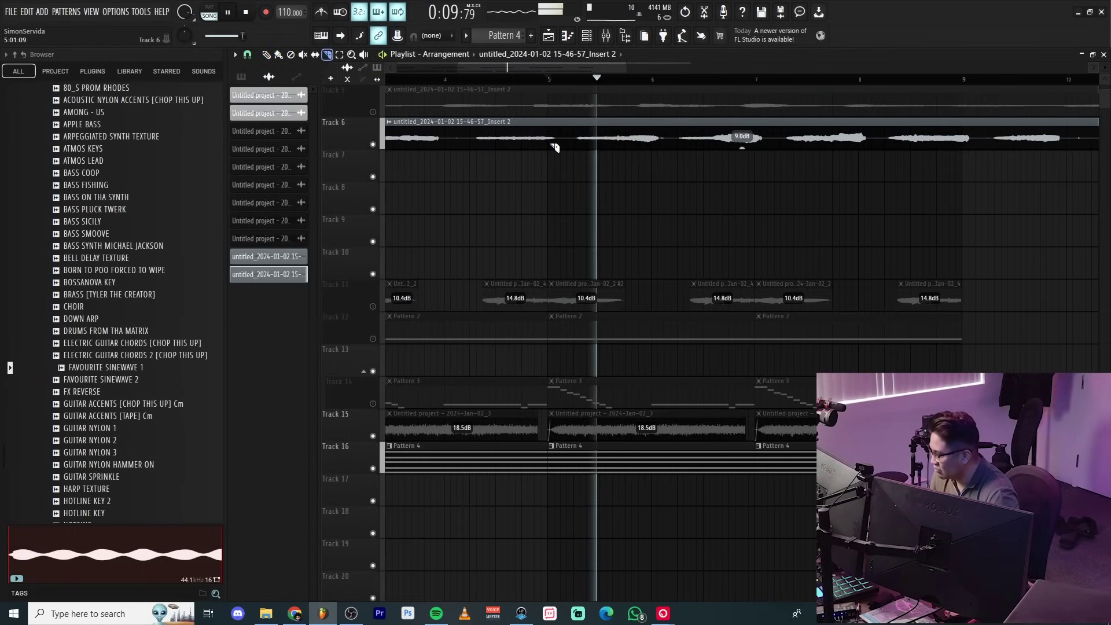
left_click(548, 141)
scroll(678, 196, "down", 3)
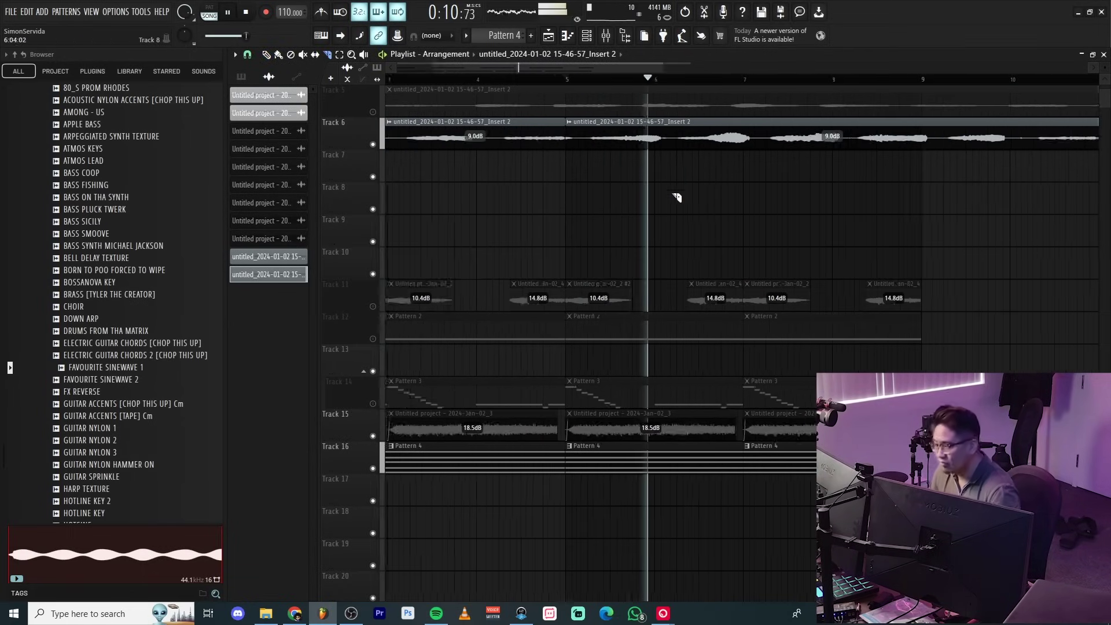
key("p")
right_click(530, 135)
key("space")
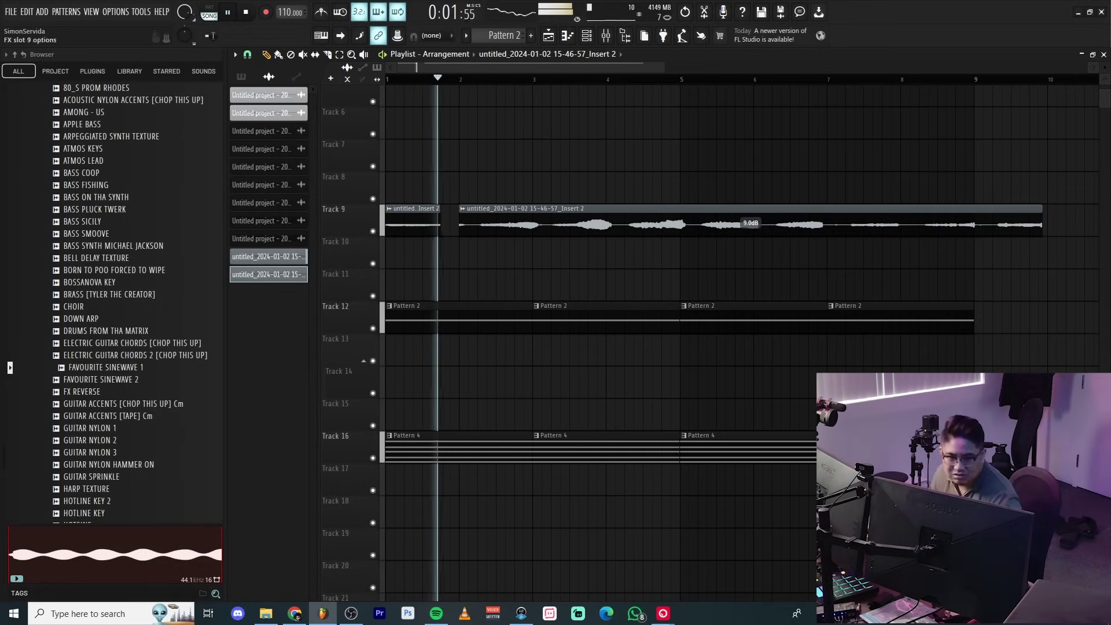
Trim the second Track 9 clip to bar 2 with a fade-in and duplicate both Track 9 clips into bars 3 and 4
double_click(546, 213)
scroll(599, 184, "up", 2)
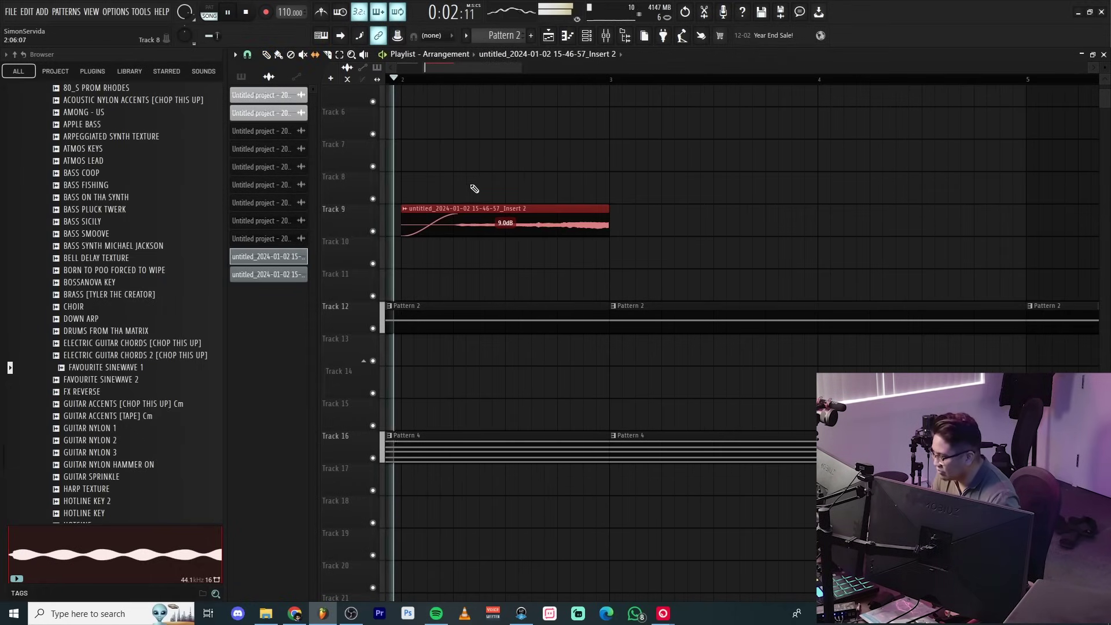
scroll(535, 200, "down", 3)
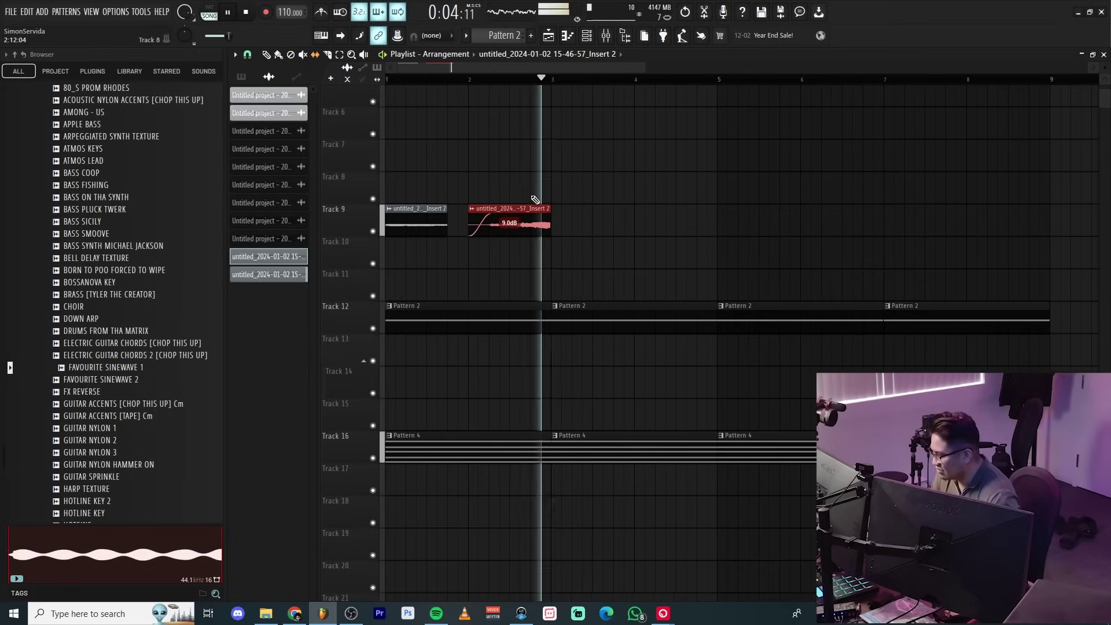
left_click(600, 228, "ctrl")
left_click_drag(512, 213, 677, 207, "shift")
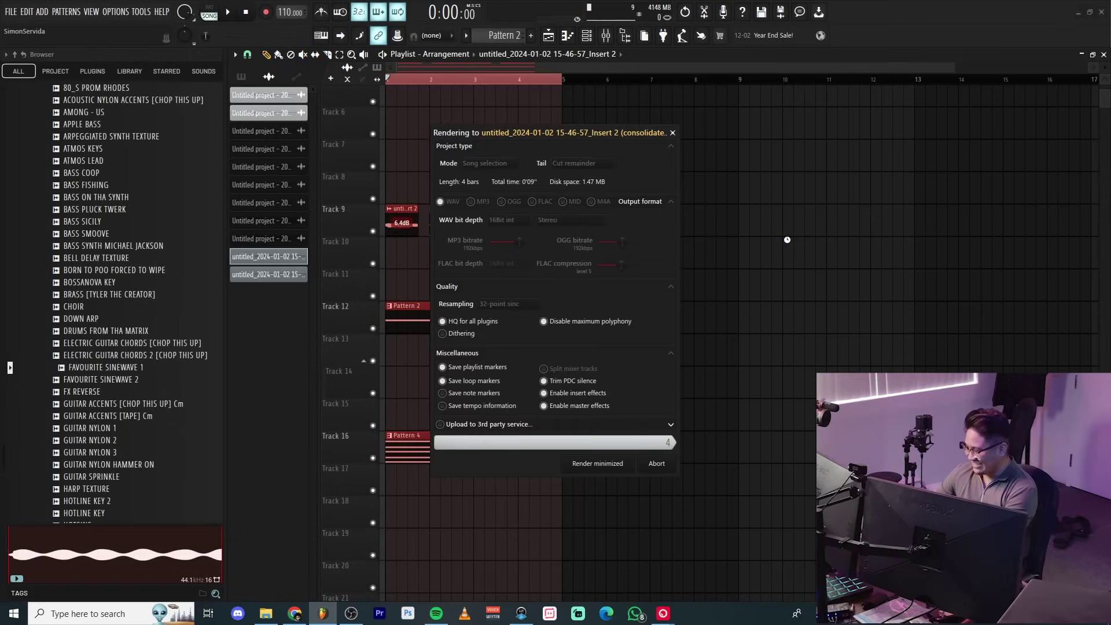
Consolidate the four-bar selection into one audio clip and place a unique copy of it at bar 5
key("Return")
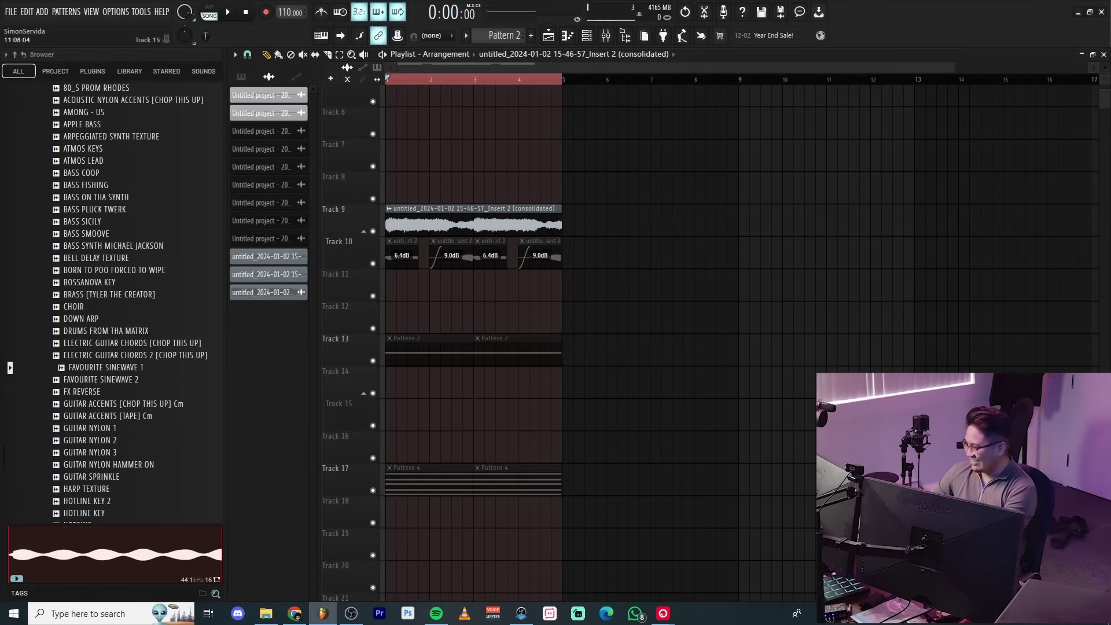
left_click(565, 210)
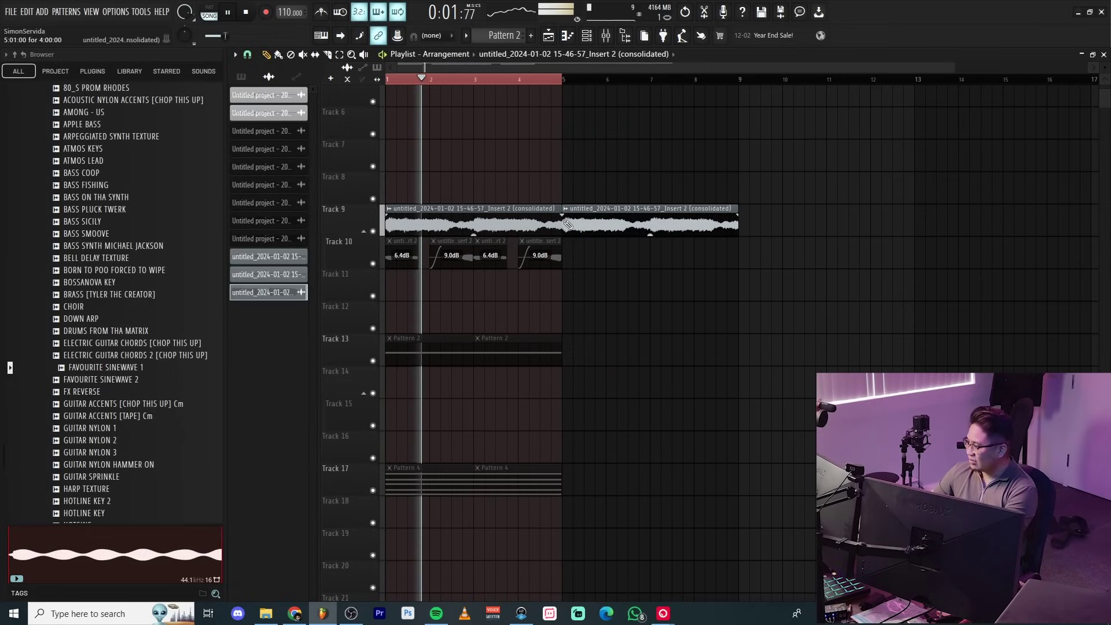
left_click(565, 210)
left_click(596, 317)
double_click(641, 233)
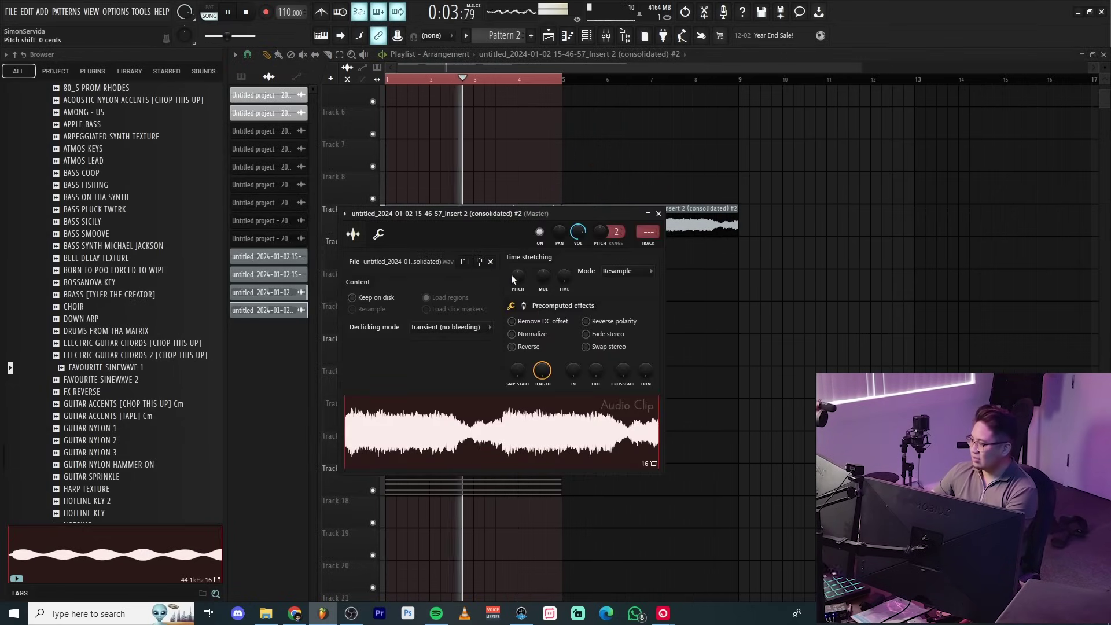
left_click(659, 213)
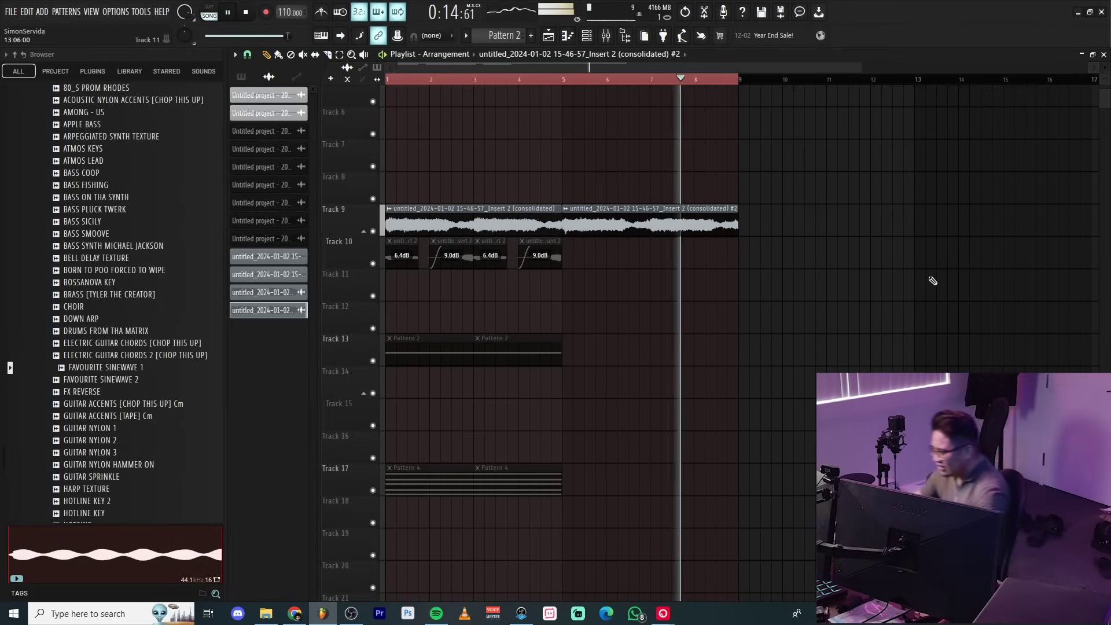
Stop playback and undo the consolidation, restoring the separate Track 9 clips and the Pattern 2 and Pattern 4 clips
key("space")
key("ctrl+z")
key("ctrl+z")
key("ctrl+z")
key("ctrl+z")
key("ctrl+z")
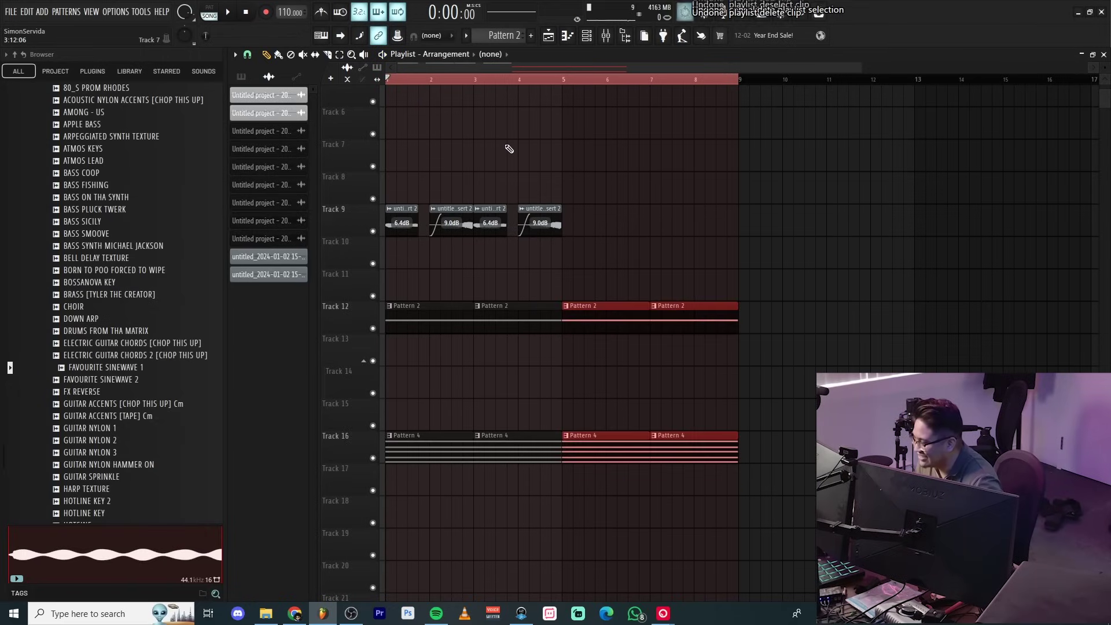
Send the Track 9 audio clip at bar 2 to pitch correction
scroll(417, 191, "up", 3)
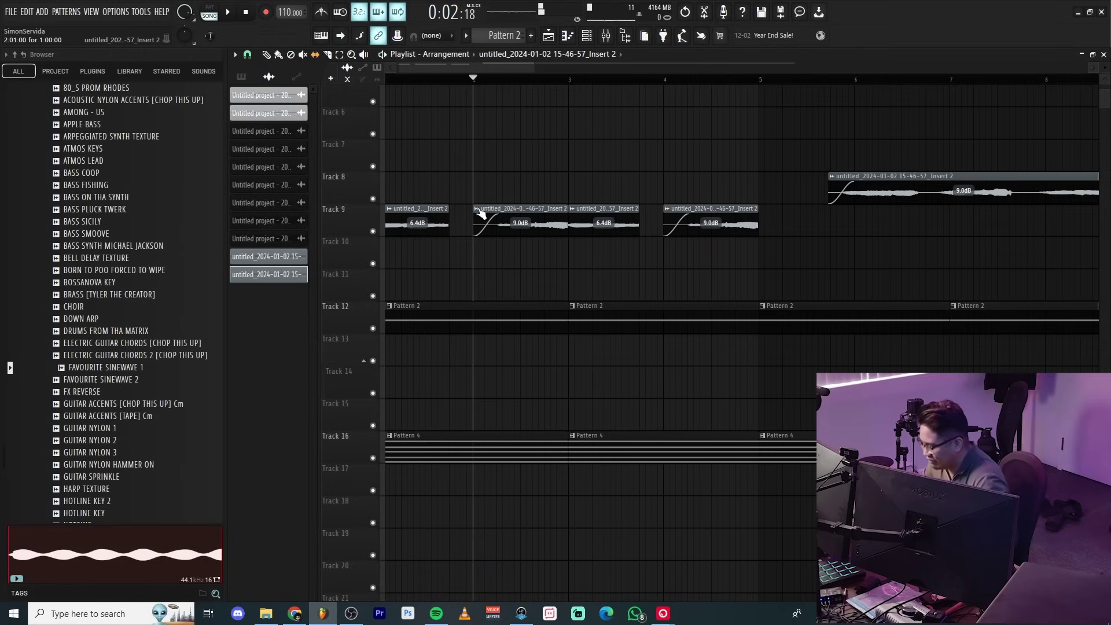
left_click(480, 211)
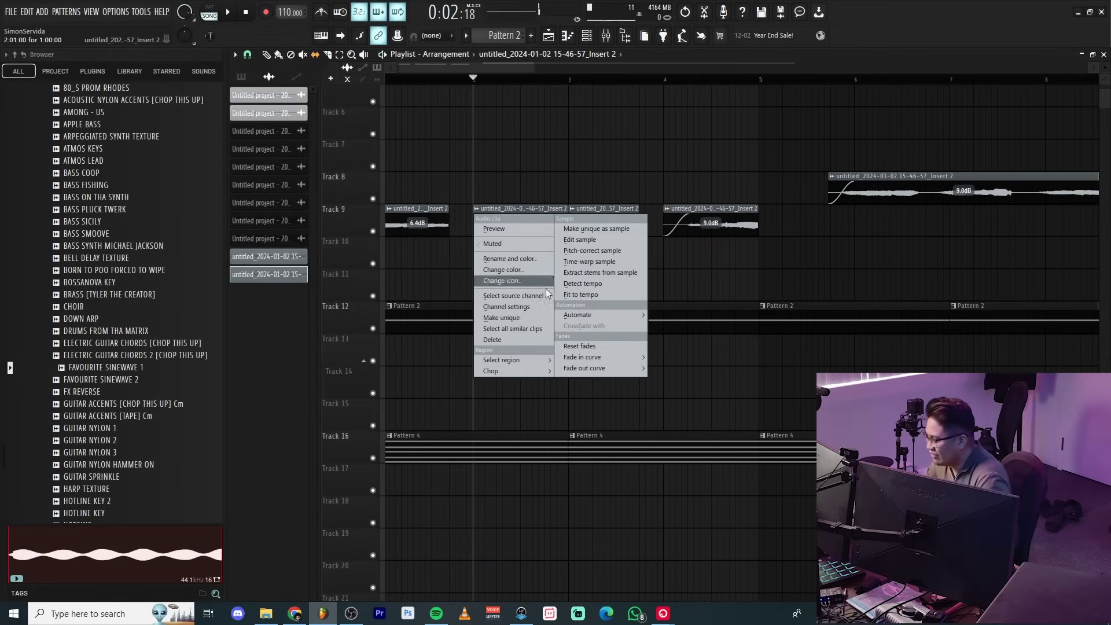
left_click(601, 253)
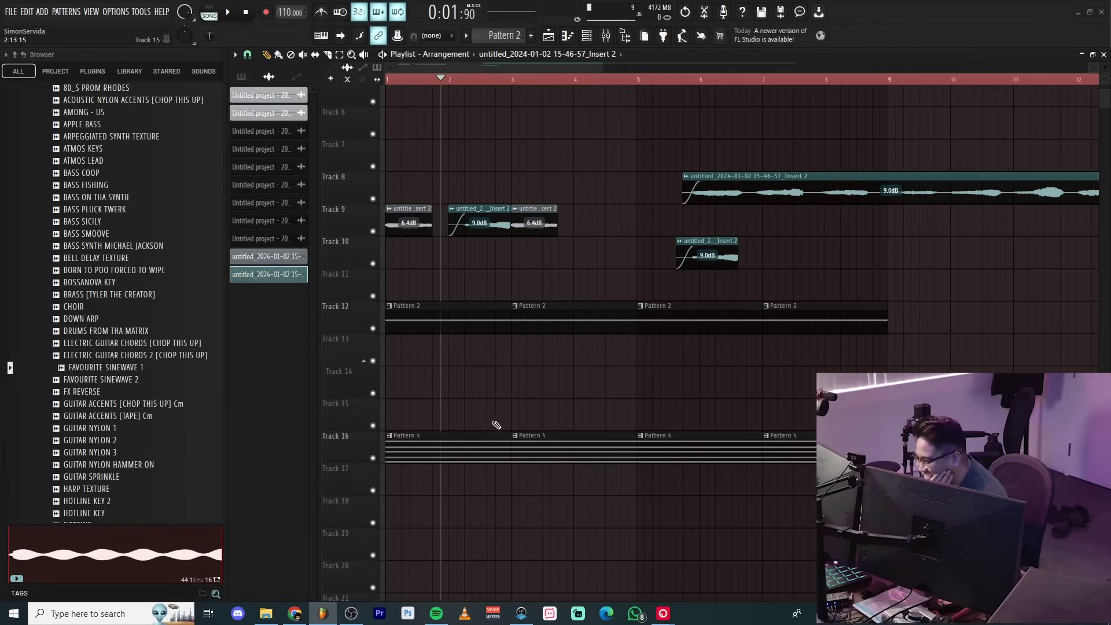
Examine Pattern 3's FL Keys melody notes in the piano roll and return to the playlist
left_click(241, 77)
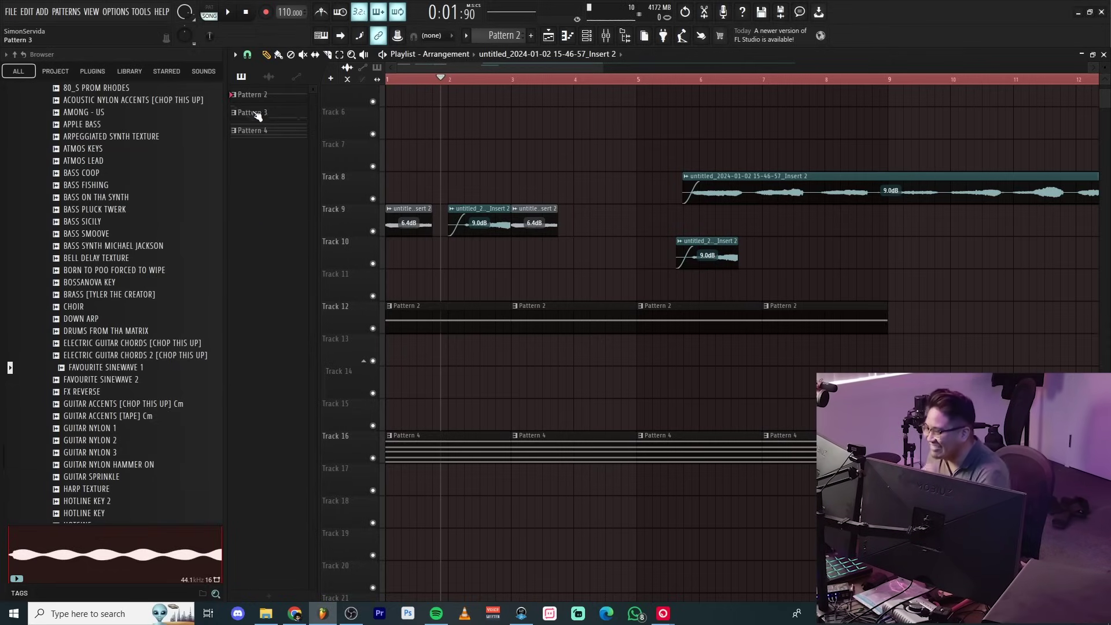
double_click(466, 392)
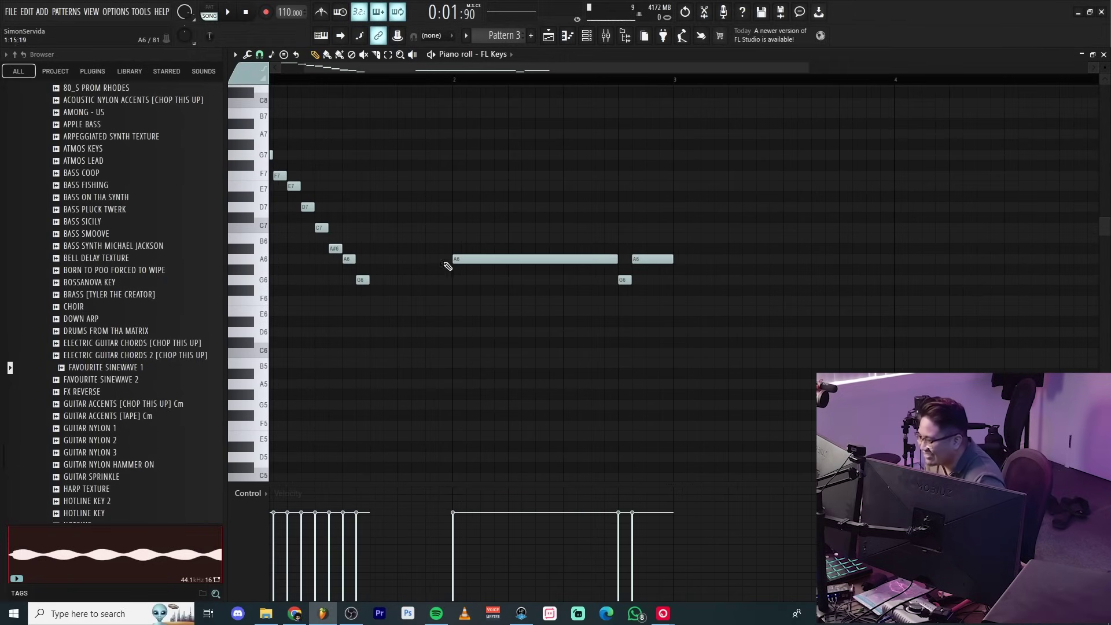
scroll(457, 269, "down", 2)
key("F5")
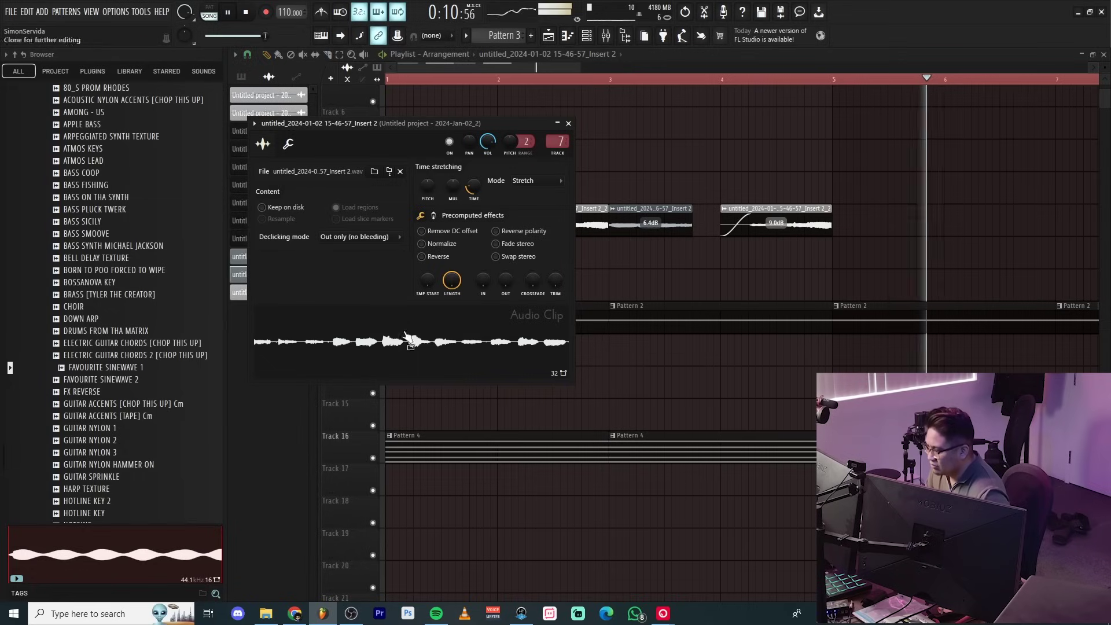
right_click(405, 347)
right_click(437, 233)
key("ctrl+z")
Open the first Track 9 clip in Newtone for pitch correction and edit the note just above C5
left_click(386, 207)
mouse_move(412, 228)
left_click(500, 252)
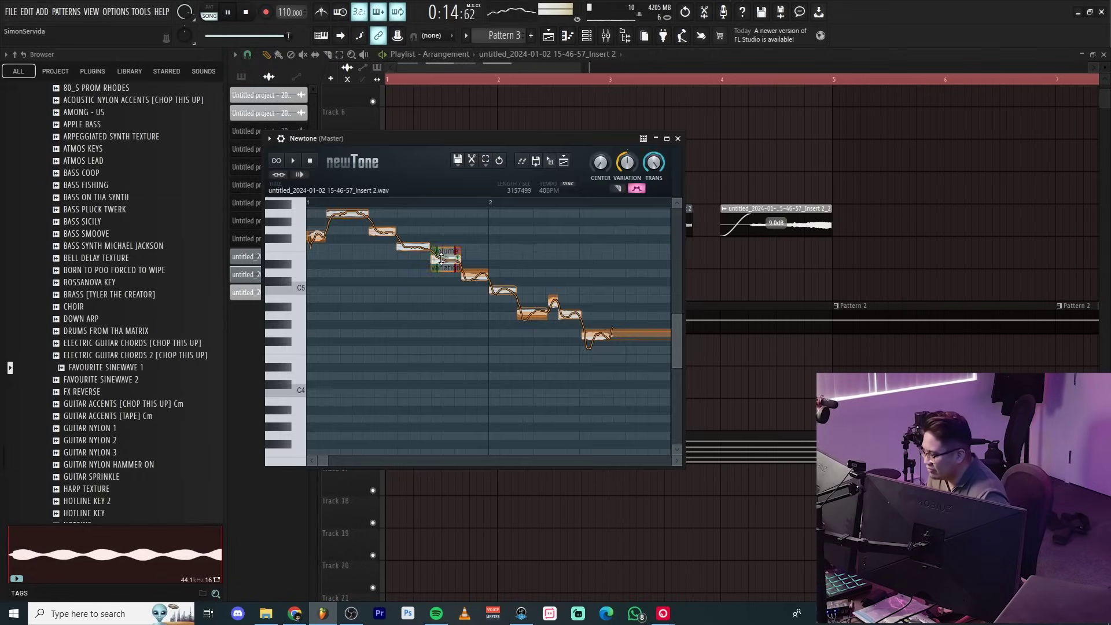
double_click(447, 259)
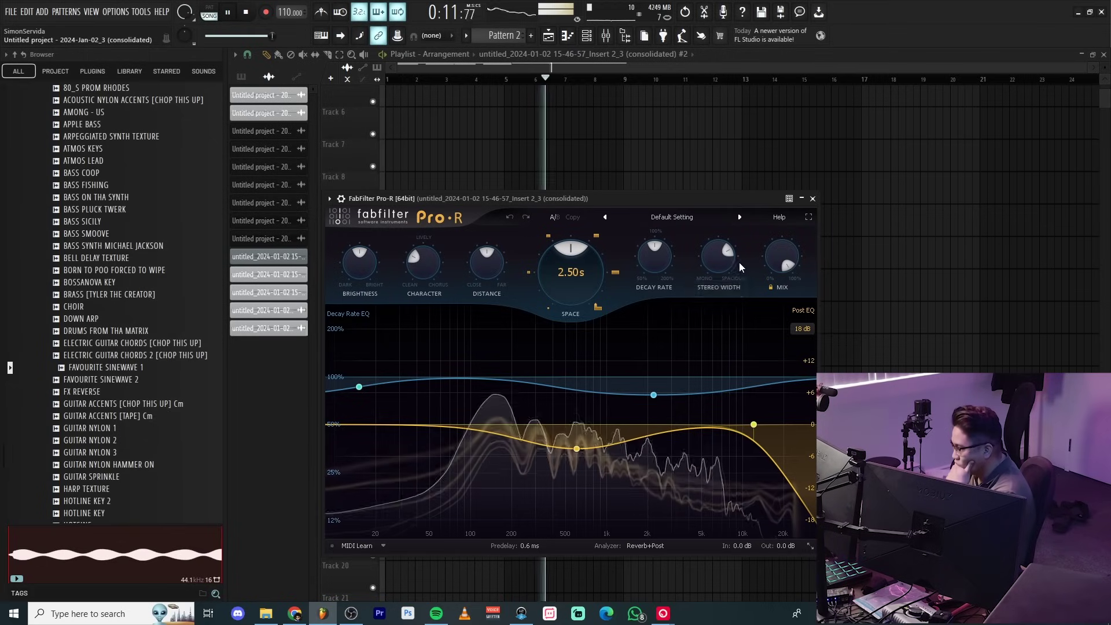
Reduce Pro-R's stereo width and set its Space to about 0.42 s
left_click_drag(720, 266, 719, 321)
left_click_drag(564, 260, 551, 328)
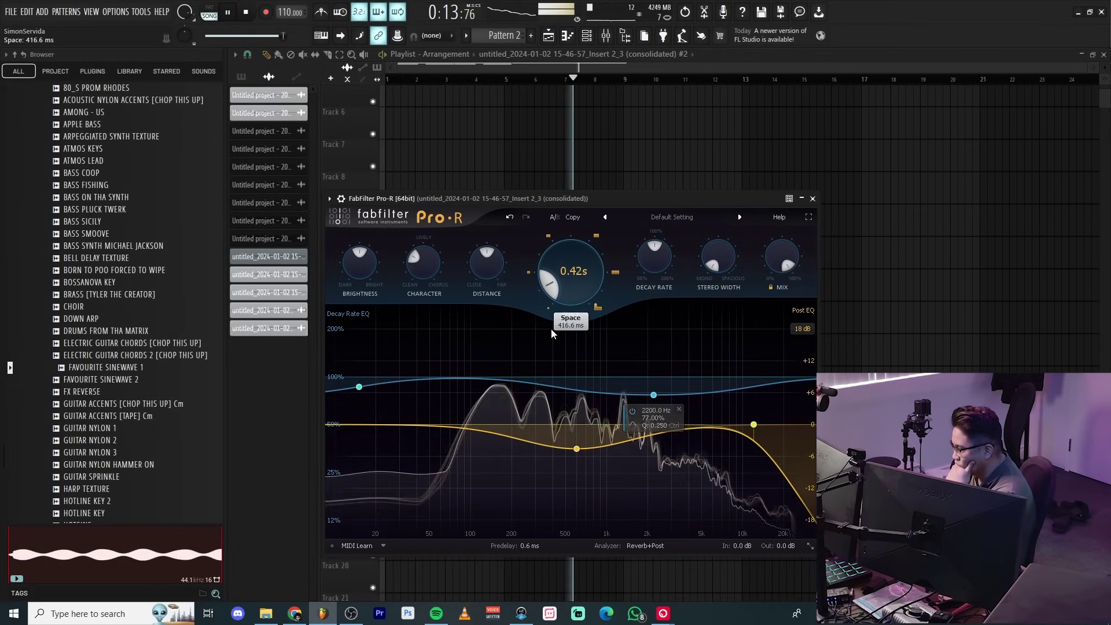
Reshape Pro-R's post EQ: raise the mid band to +3.90 dB near 549 Hz, cut the lows and lower the high cut
left_click_drag(583, 450, 571, 404)
mouse_move(526, 549)
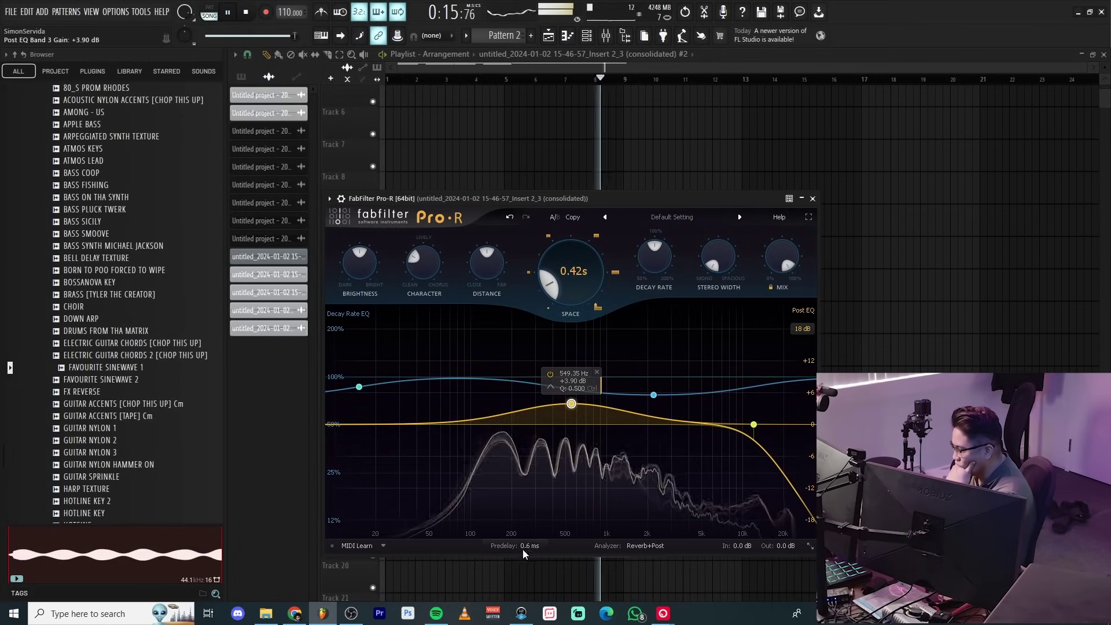
left_click_drag(505, 524, 505, 533)
left_click_drag(339, 426, 513, 434)
left_click_drag(754, 425, 674, 428)
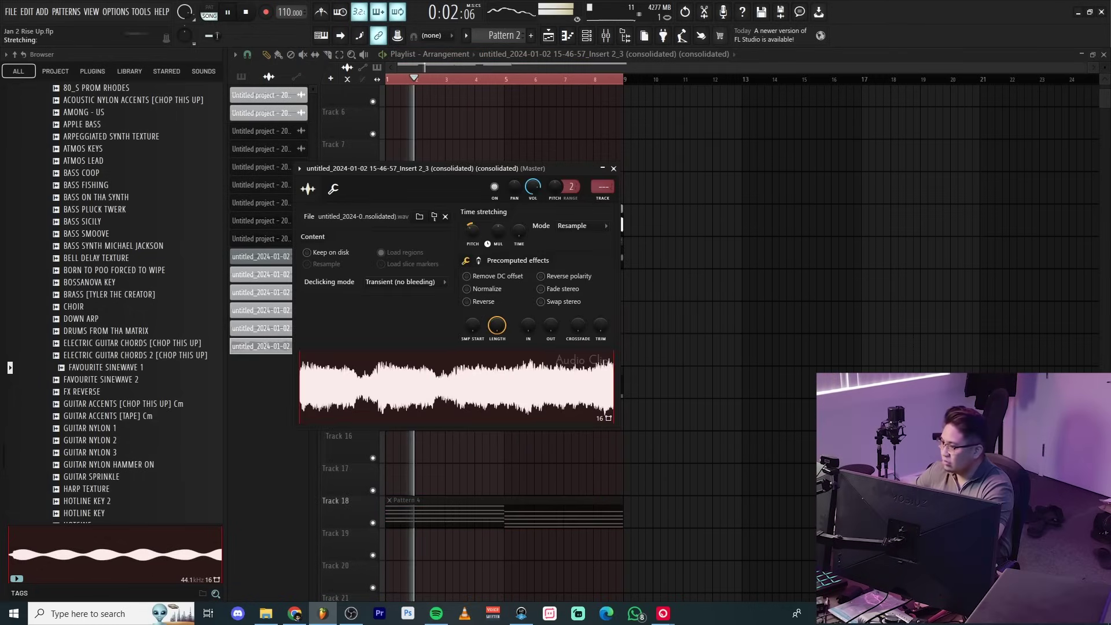
Try chopping and rearranging the consolidated Track 9 audio clip around bars 3 and 5, and undo the edits
right_click(708, 315)
scroll(398, 199, "up", 5)
key("c")
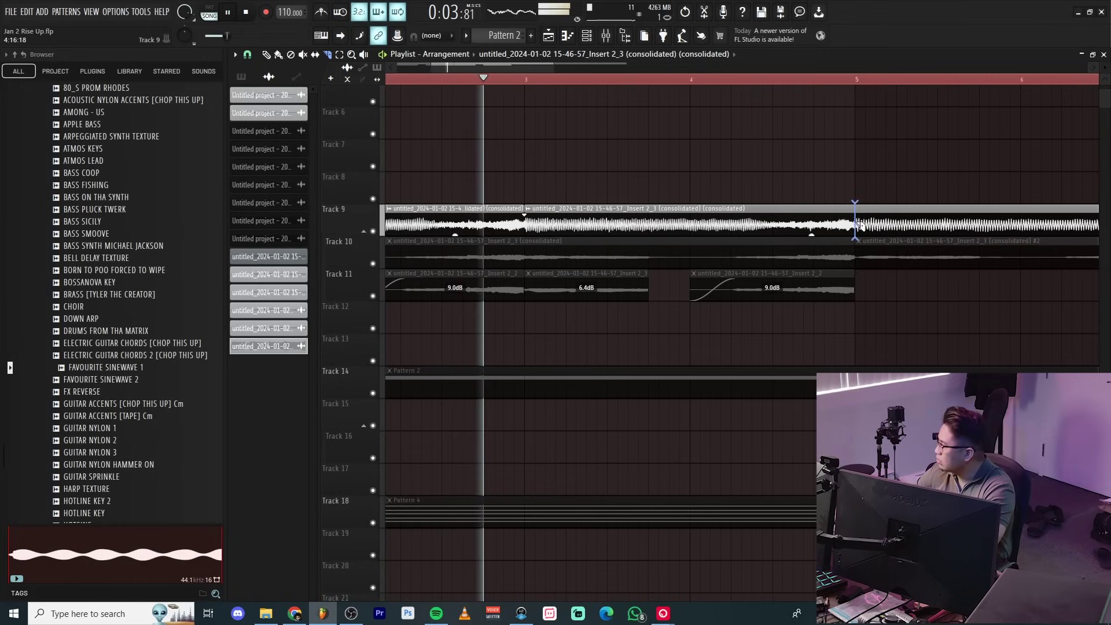
scroll(810, 226, "down", 4)
left_click_drag(790, 231, 764, 216)
scroll(642, 218, "up", 2)
scroll(641, 218, "down", 2)
left_click_drag(881, 204, 359, 225)
key("ctrl+z")
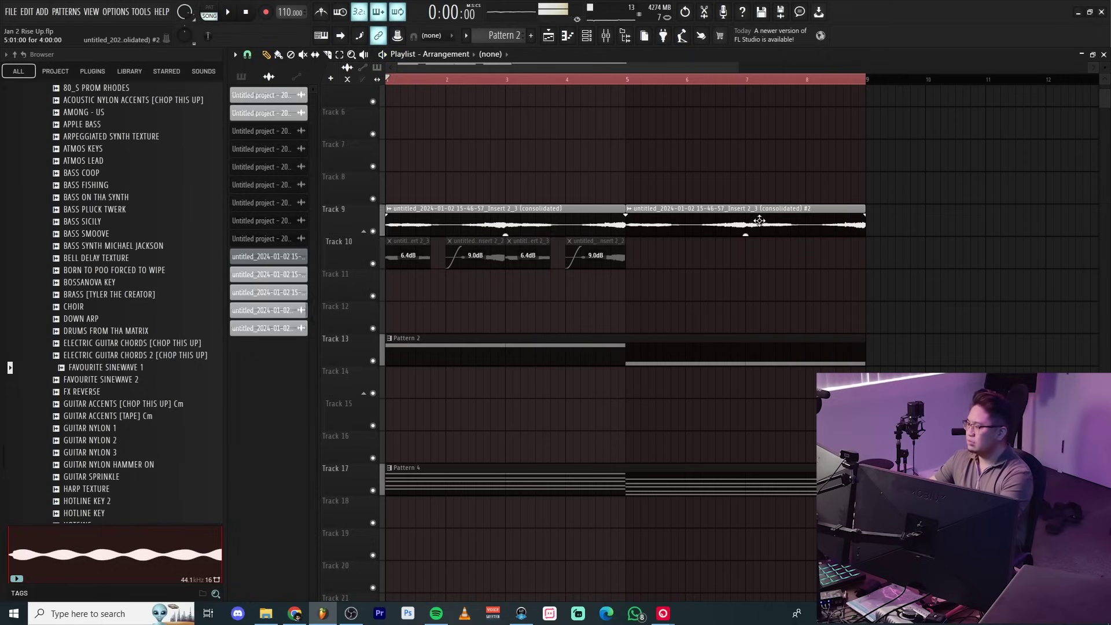
Consolidate the Track 9 clips into a new audio clip and load PhaseMistress on its mixer track, closing the plug-in windows
left_click(468, 224)
key("ctrl+alt+c")
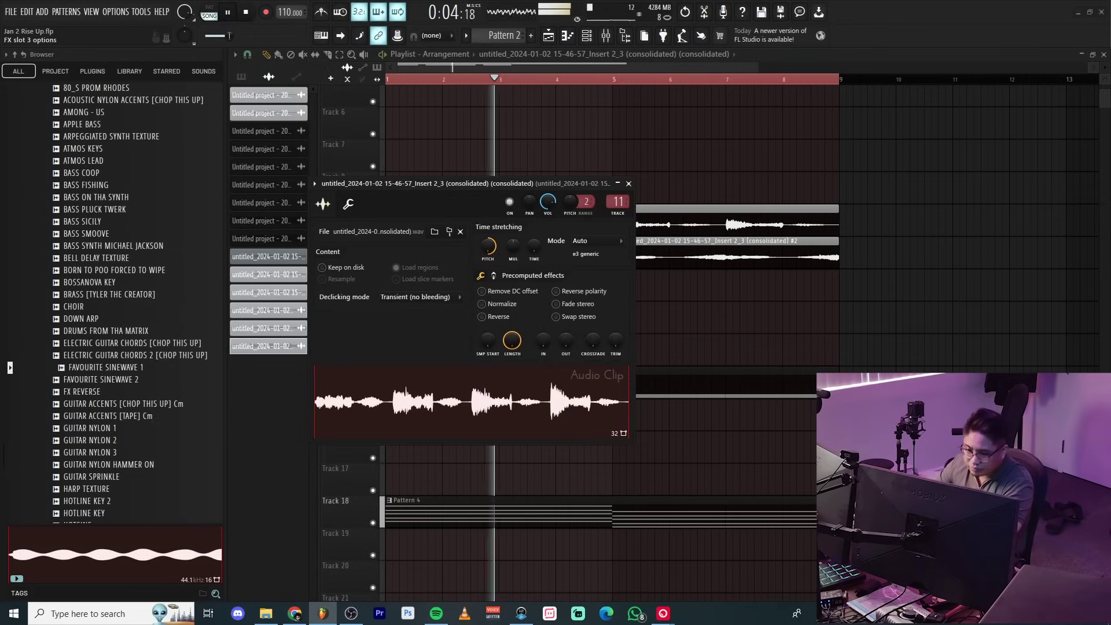
left_click(274, 329)
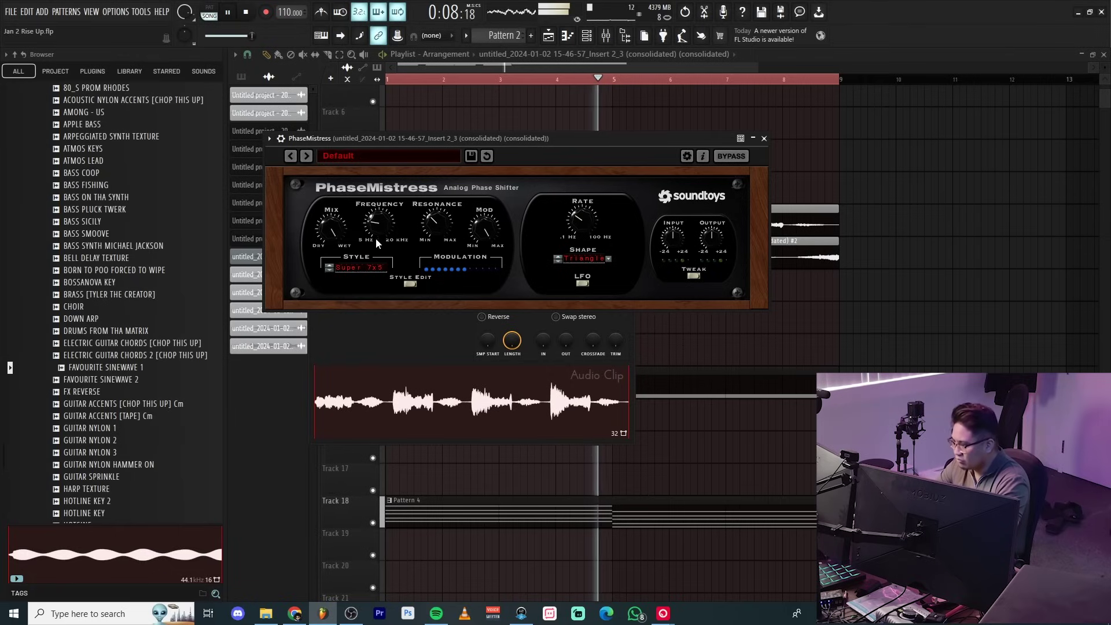
key("F12")
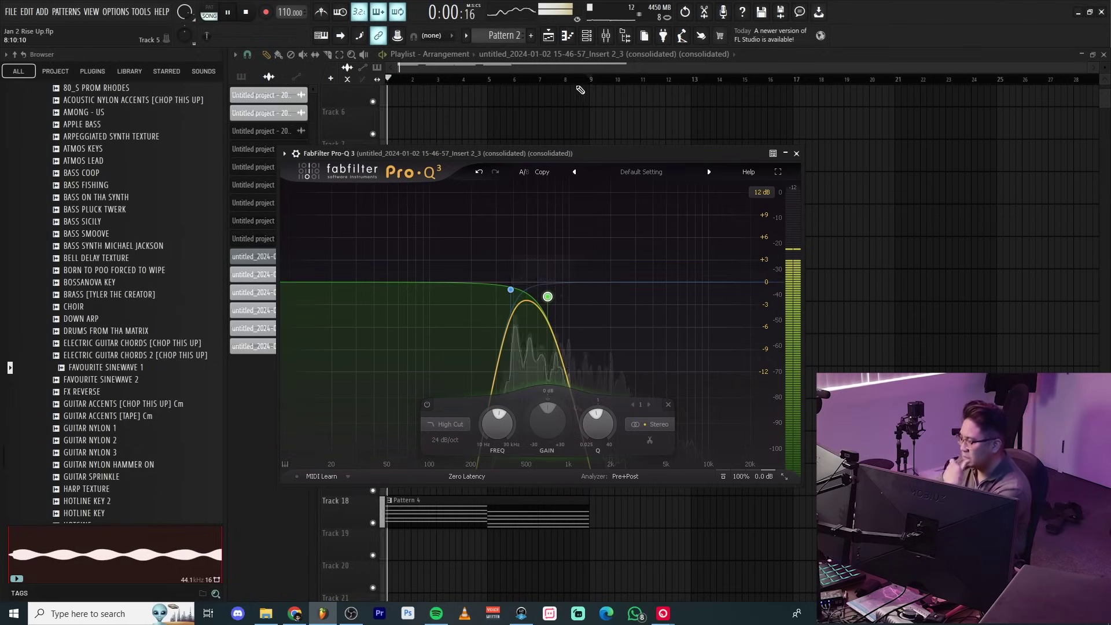
key("F12")
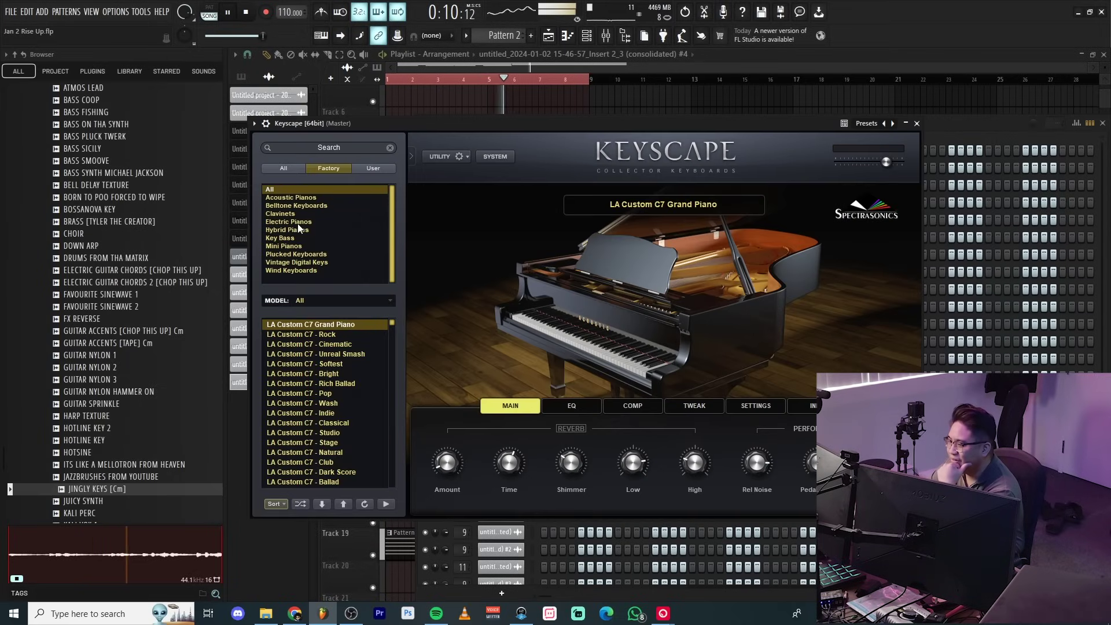
Repeat the eight-bar loop of Track 11, 12, 15 and 19 clips until it reaches bar 49
scroll(327, 446, "down", 5)
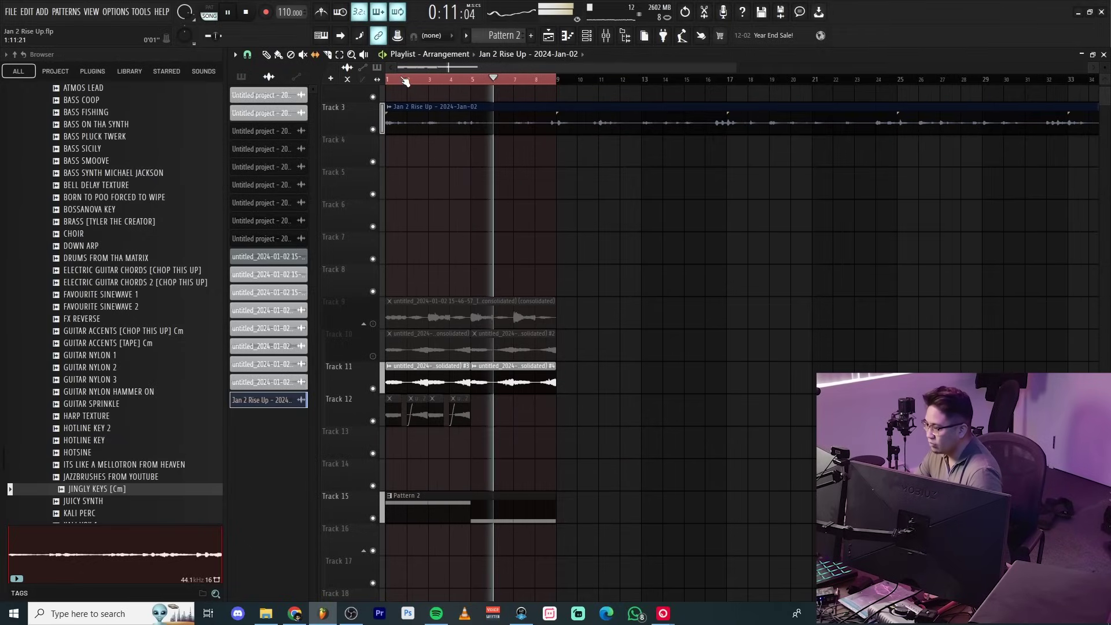
left_click(402, 81)
scroll(573, 524, "down", 4)
scroll(547, 496, "down", 1)
left_click_drag(609, 514, 378, 278)
key("ctrl+b")
scroll(521, 350, "down", 2)
key("ctrl+b")
key("ctrl+b")
key("ctrl+b")
key("ctrl+b")
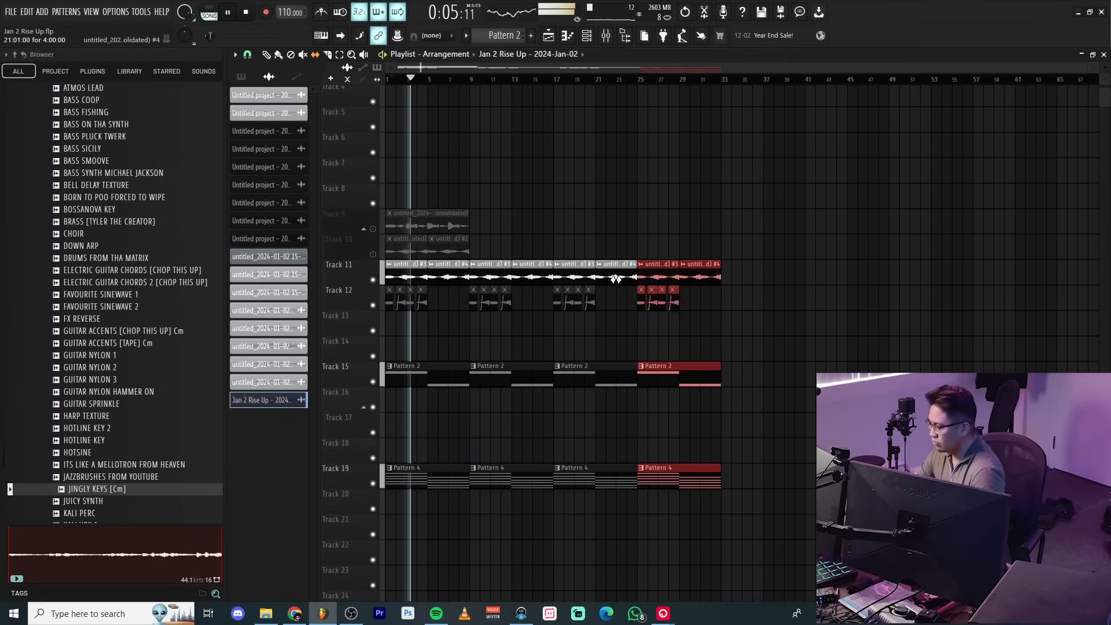
Filter the Jan 2 Rise Up recording in Pro-Q 3 with a high cut near 1215 Hz and a low cut near 159 Hz
scroll(704, 280, "up", 1)
scroll(752, 276, "up", 3)
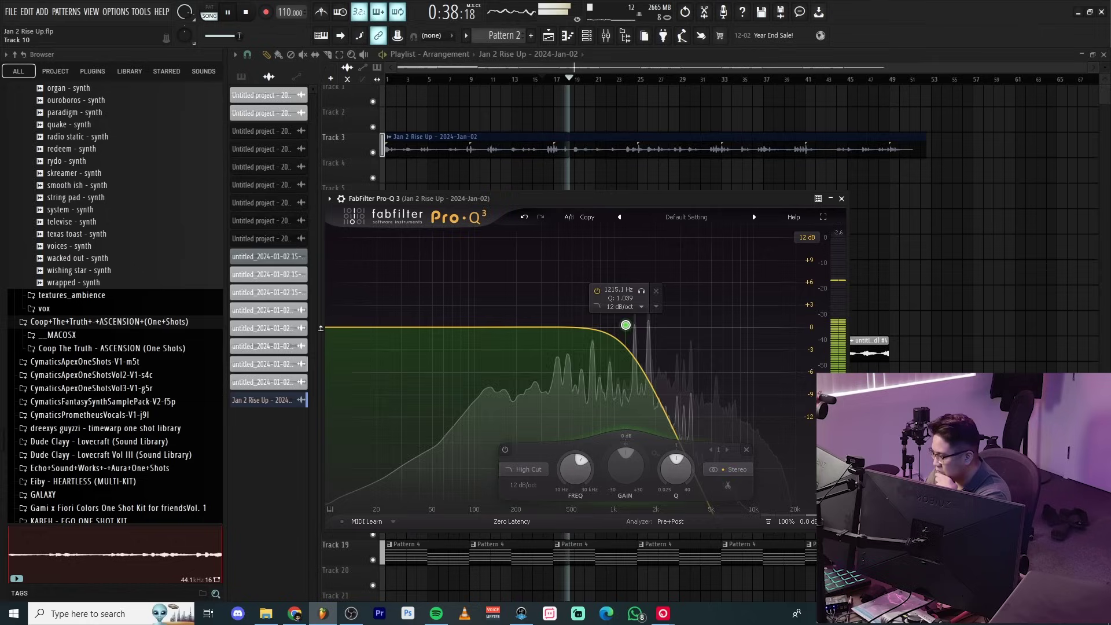
scroll(502, 349, "up", 5)
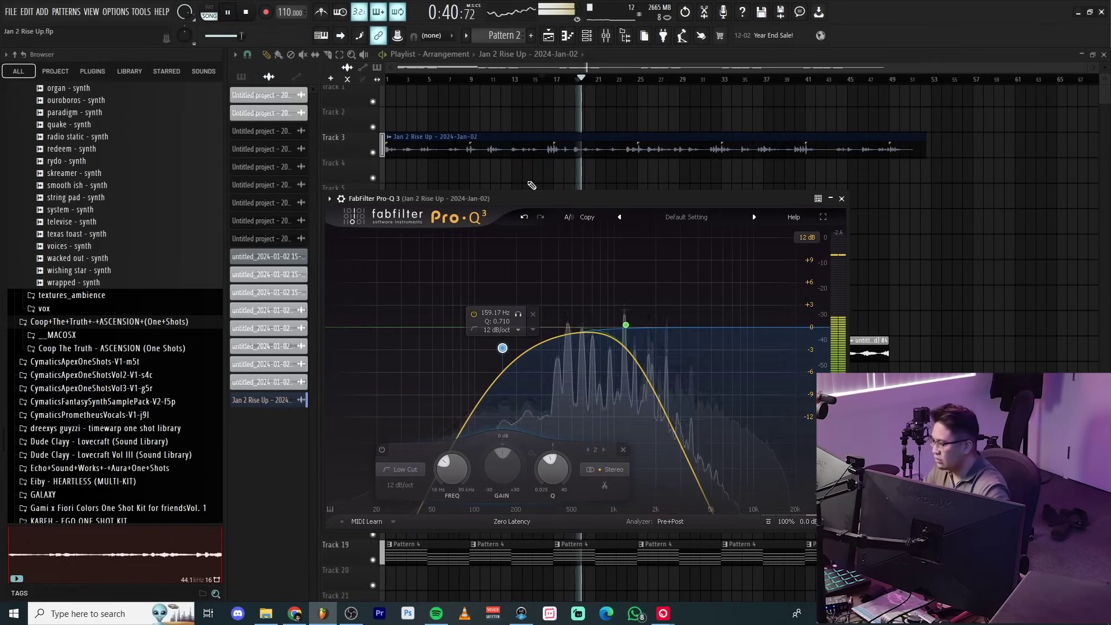
key("Escape")
Slice the Track 3 recording at bar 33 and move the section from bar 26 to bar 33 down to Track 4
scroll(570, 183, "up", 2)
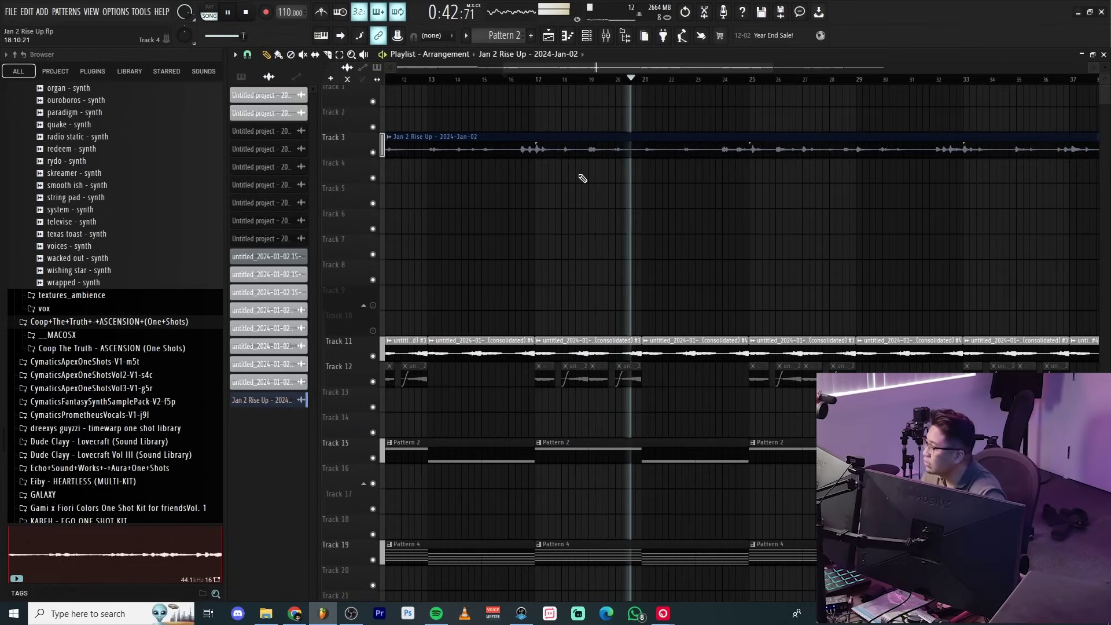
scroll(583, 183, "down", 2)
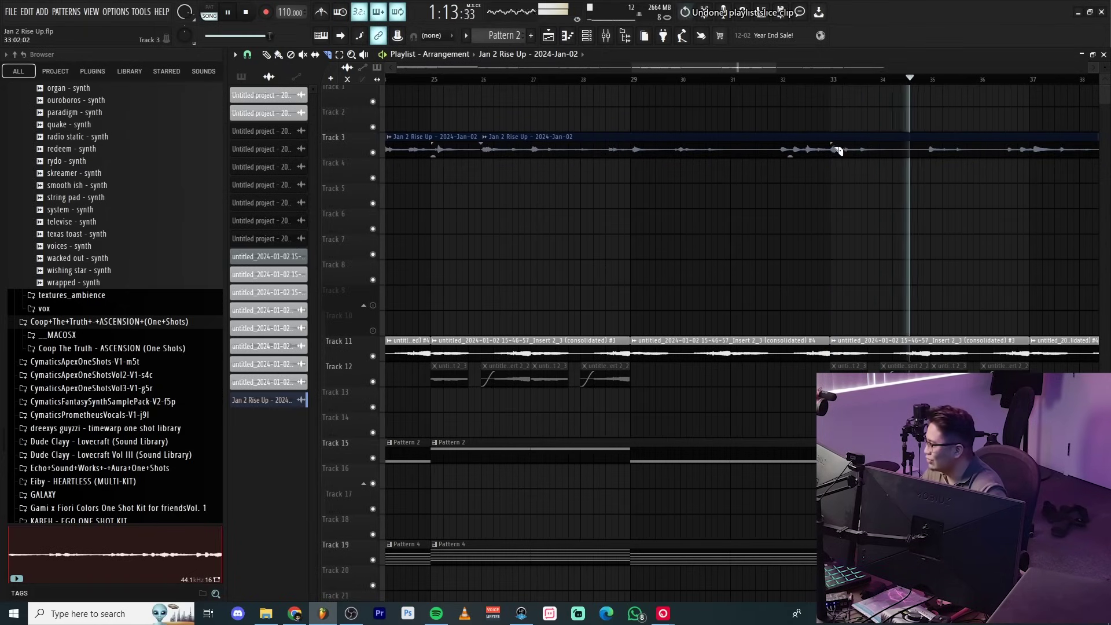
left_click(702, 141)
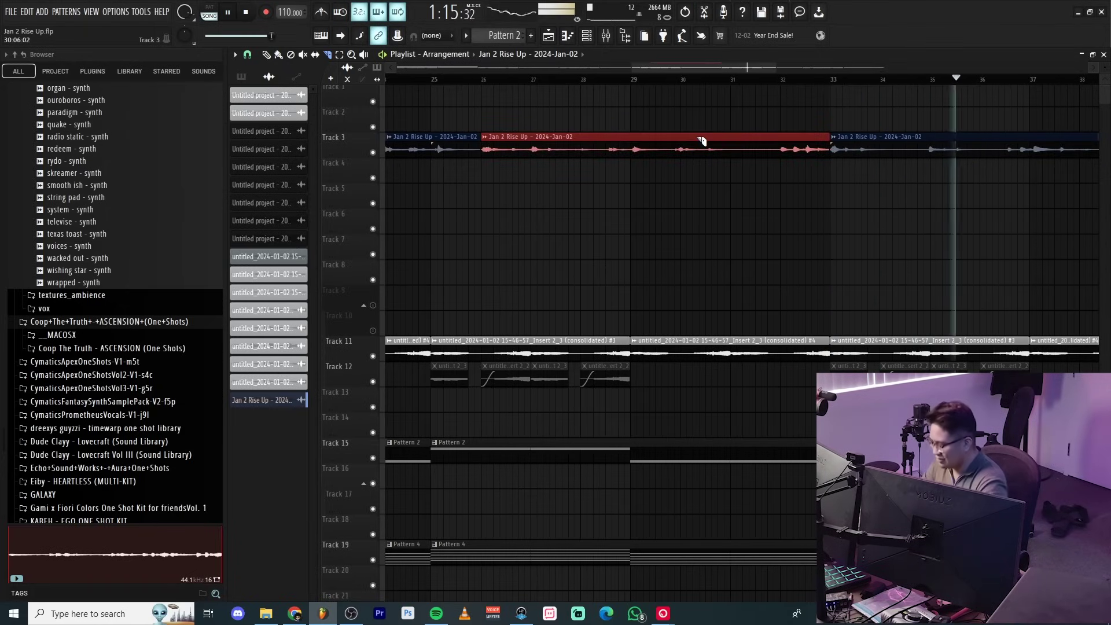
left_click_drag(702, 141, 703, 167)
scroll(913, 174, "up", 2)
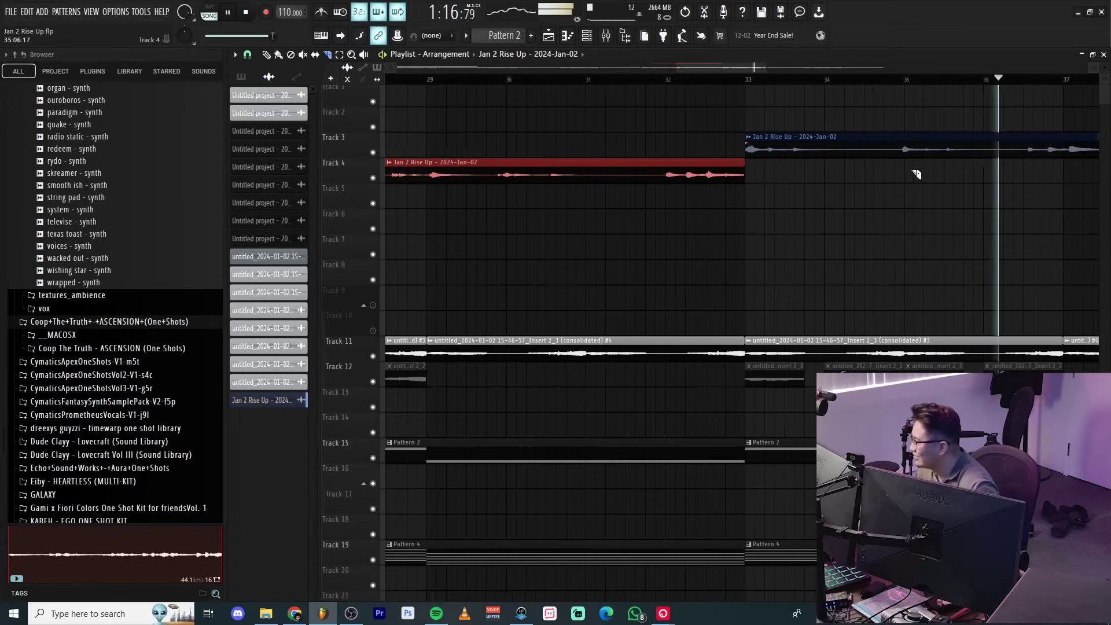
left_click(945, 149)
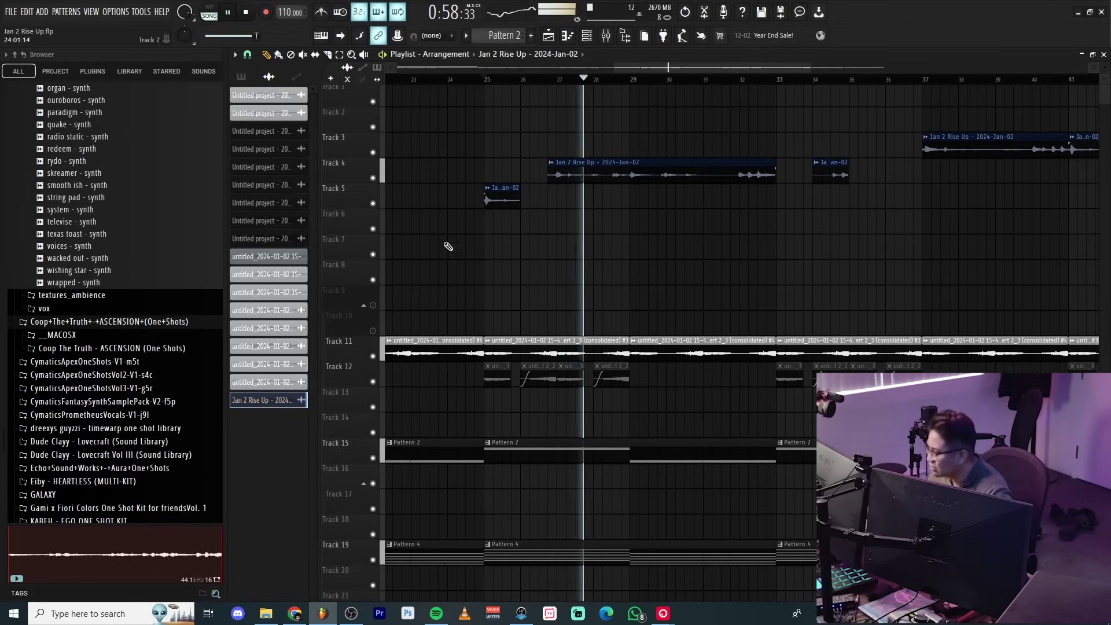
Move the short recording clip at bar 25 from Track 5 up to Track 4
scroll(449, 247, "up", 2)
left_click(544, 202, "ctrl")
key("shift+Up")
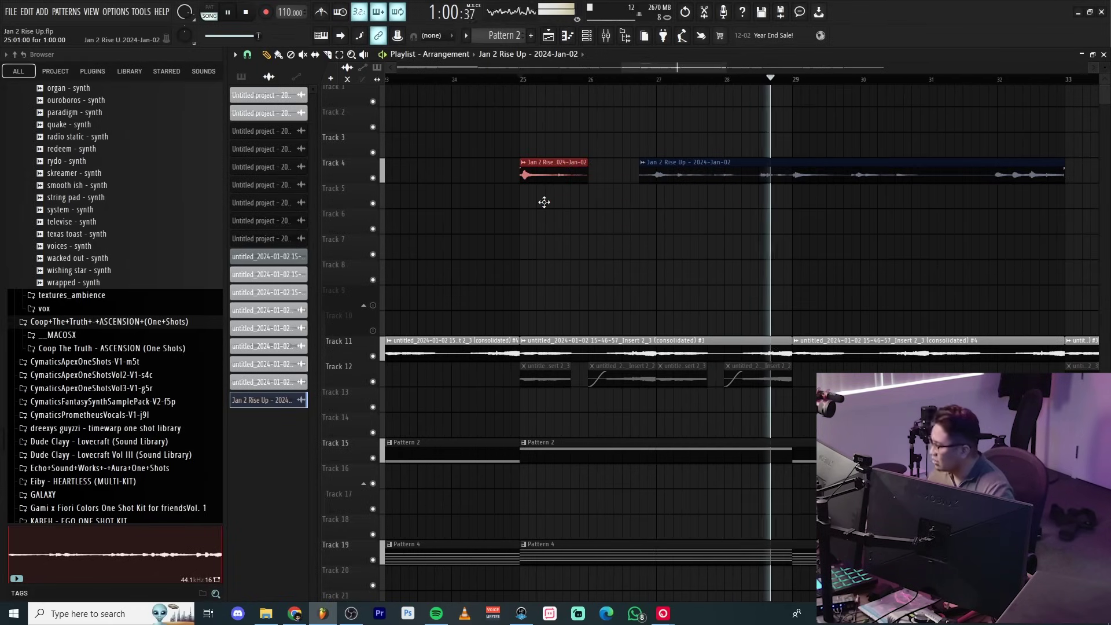
Delete the Track 4 clip at bar 34 and duplicate the remaining Track 4 recording clips
scroll(660, 173, "down", 2)
scroll(917, 179, "up", 2)
right_click(842, 169)
scroll(711, 214, "down", 2)
left_click_drag(826, 168, 443, 185)
key("ctrl+b")
Delete the leftover recording clips on Track 3
left_click_drag(806, 142, 1088, 151)
key("Delete")
scroll(756, 177, "down", 2)
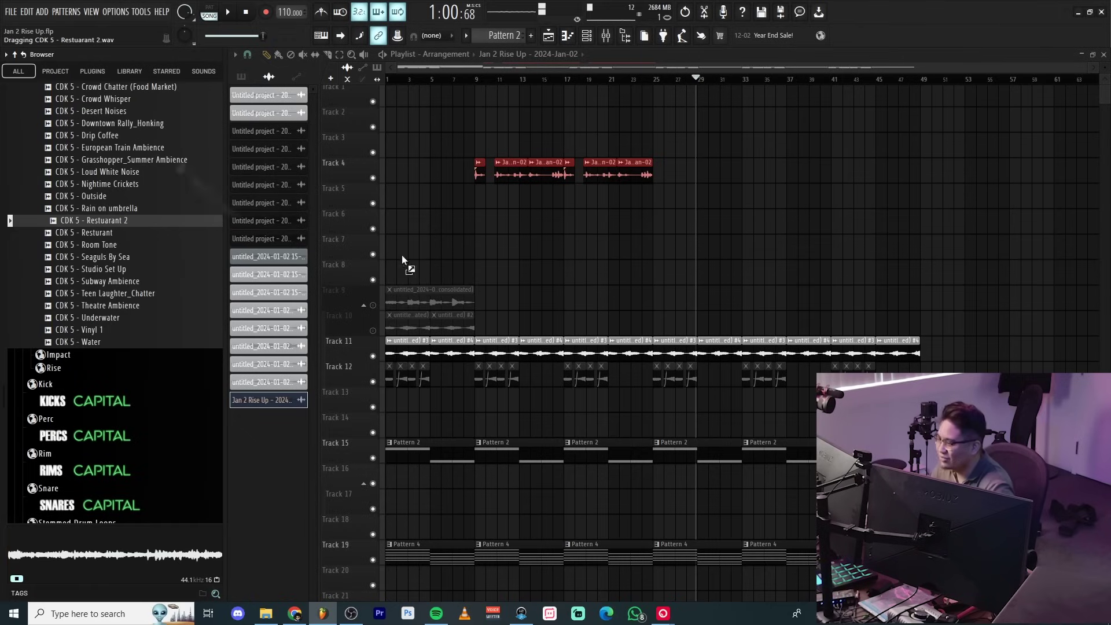
Place the CDK 5 - Restuarant 2 ambience at the start of Track 7 and lower its channel volume to 16%
left_click_drag(405, 256, 417, 249)
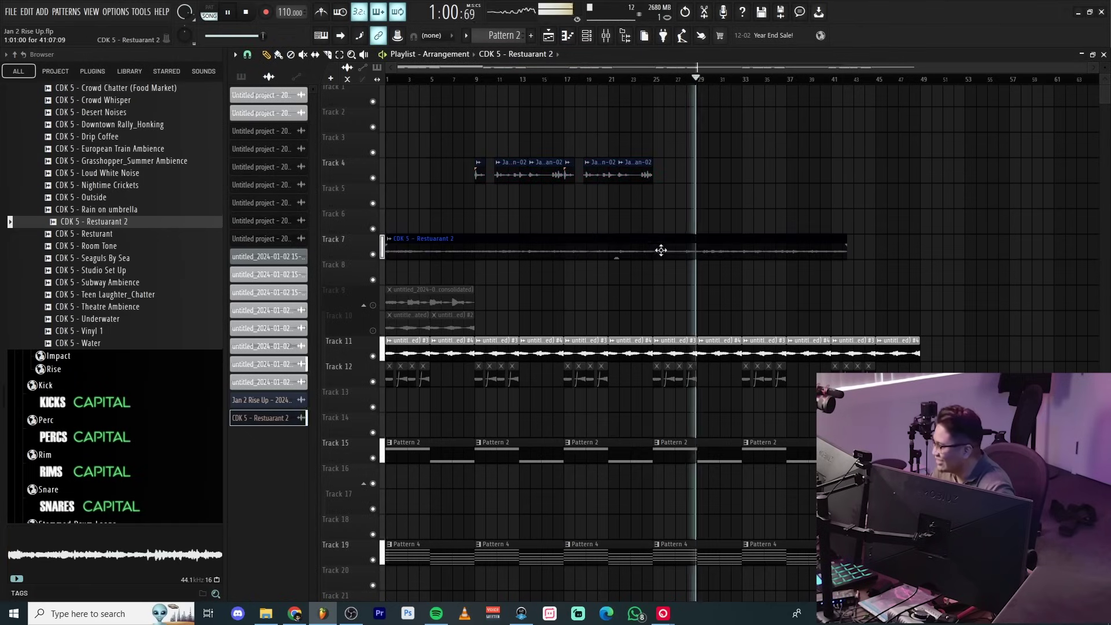
double_click(605, 241)
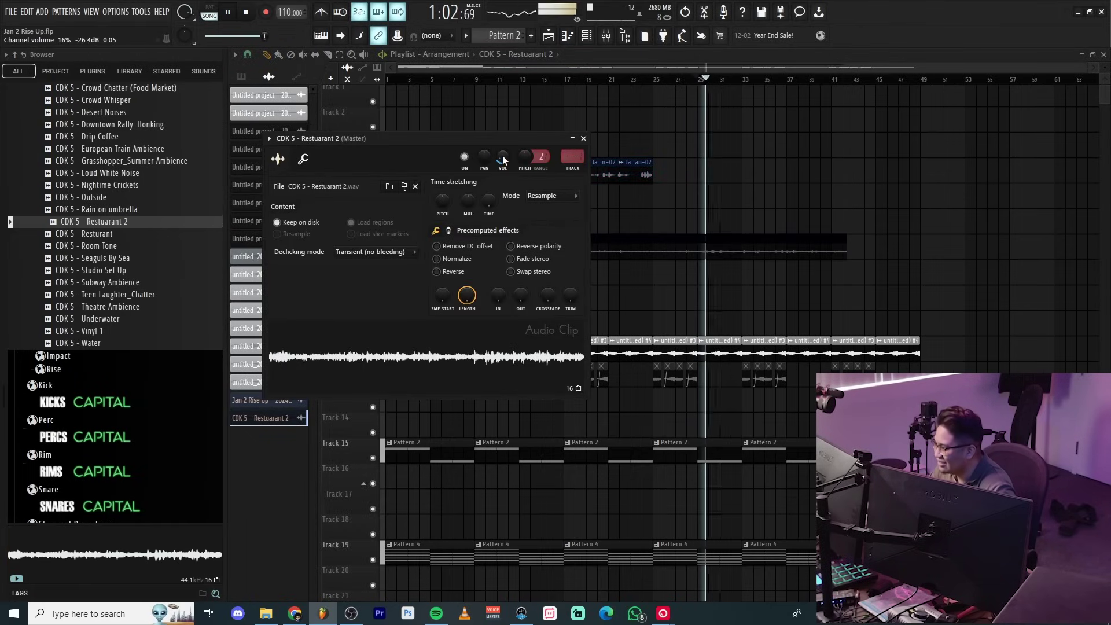
key("Escape")
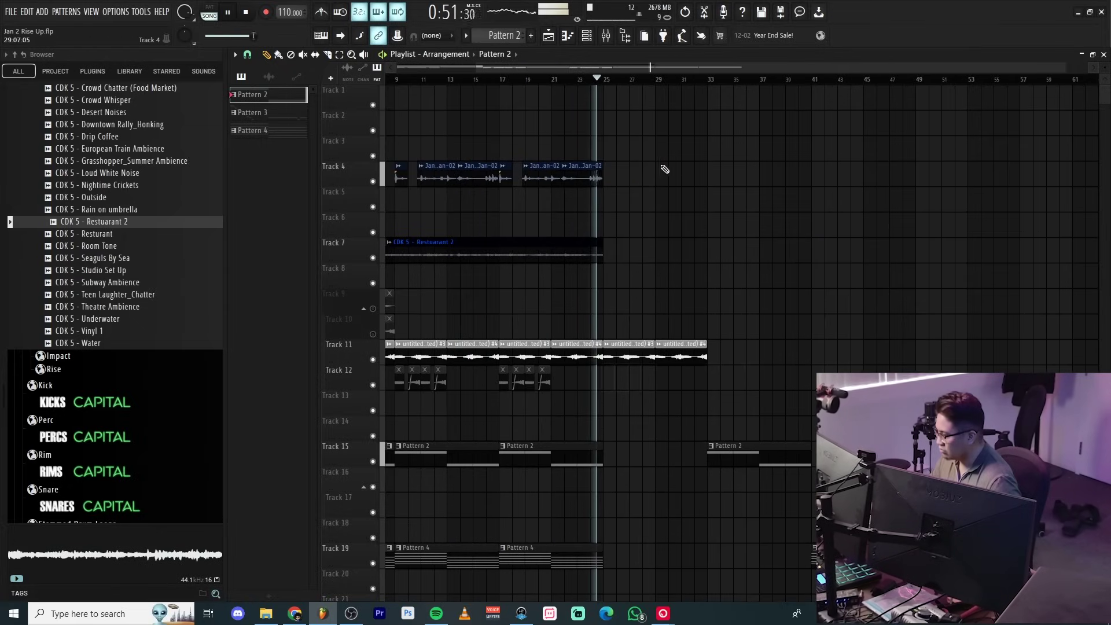
Move the selected Track 4 recording clips out to bar 49
left_click_drag(659, 165, 927, 169)
scroll(942, 179, "up", 2)
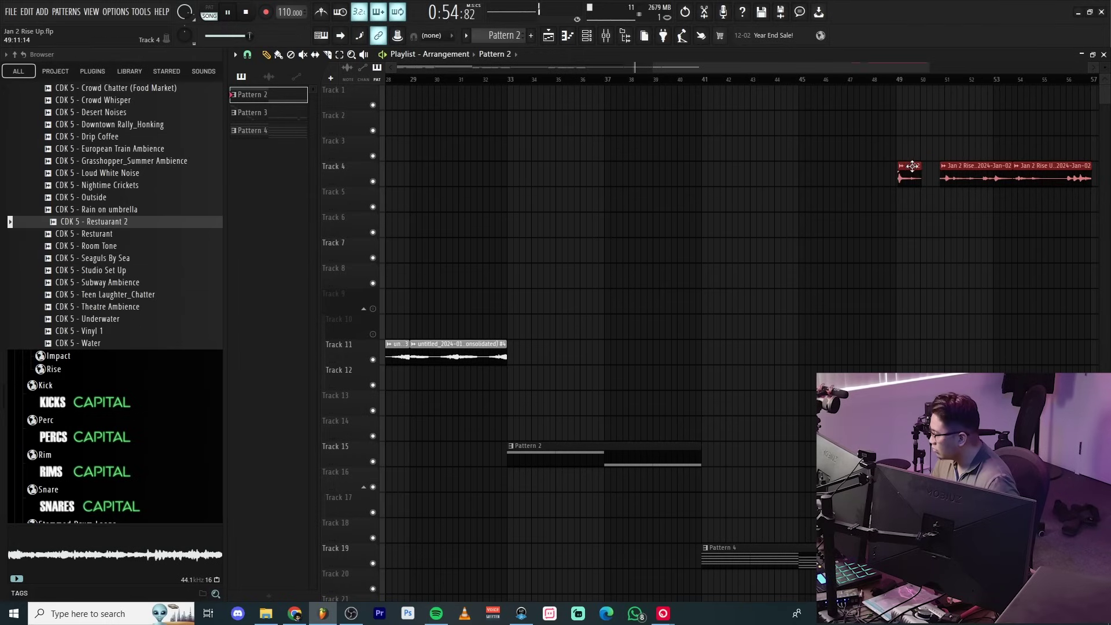
left_click(912, 166)
Shift the staggered solo clips on Tracks 4, 11, 15 and 19 two bars later to start at bar 27
scroll(829, 266, "down", 3)
left_click_drag(995, 599, 640, 176)
scroll(652, 371, "up", 2)
left_click_drag(648, 347, 689, 340)
left_click_drag(691, 339, 687, 342)
scroll(721, 299, "up", 2)
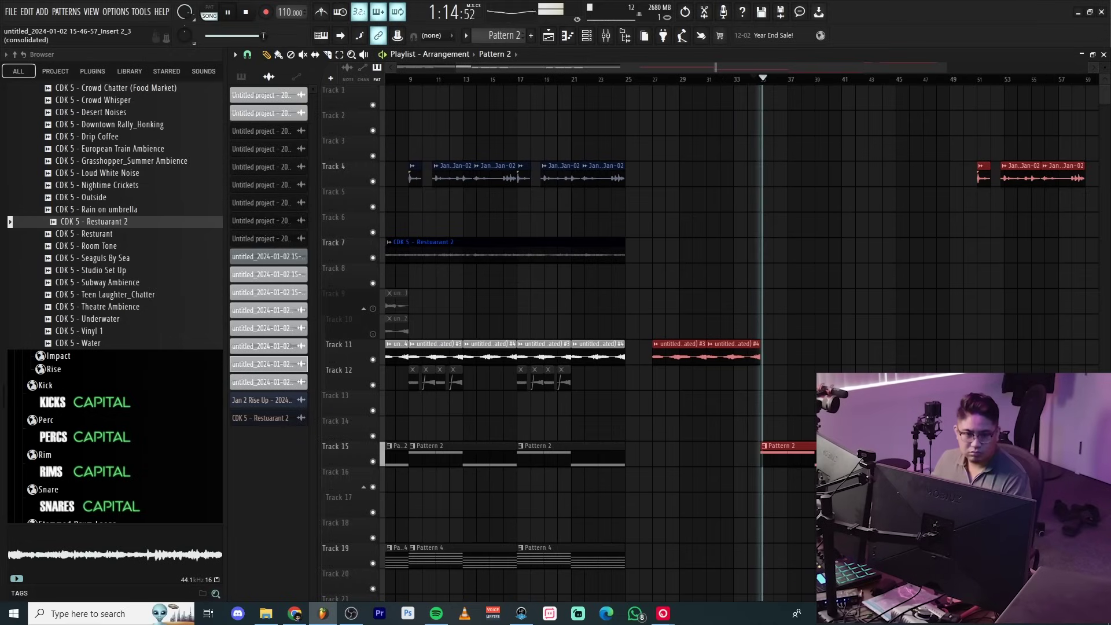
Audition the separated solo sections by playing from around bars 42 and 49, checking where each one lies
left_click(862, 79)
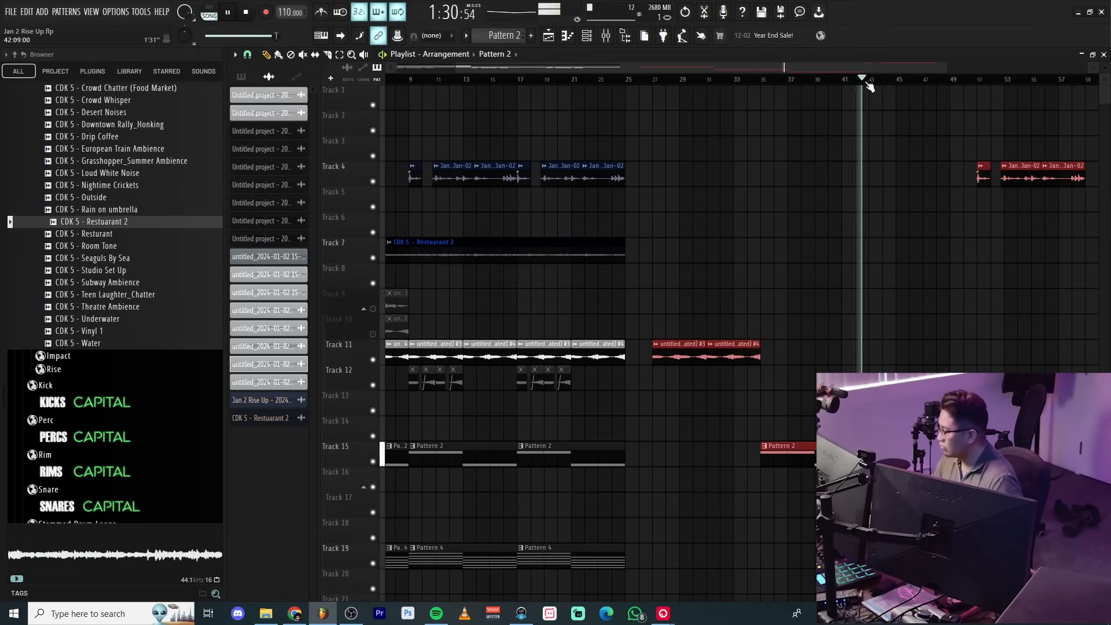
left_click(946, 79)
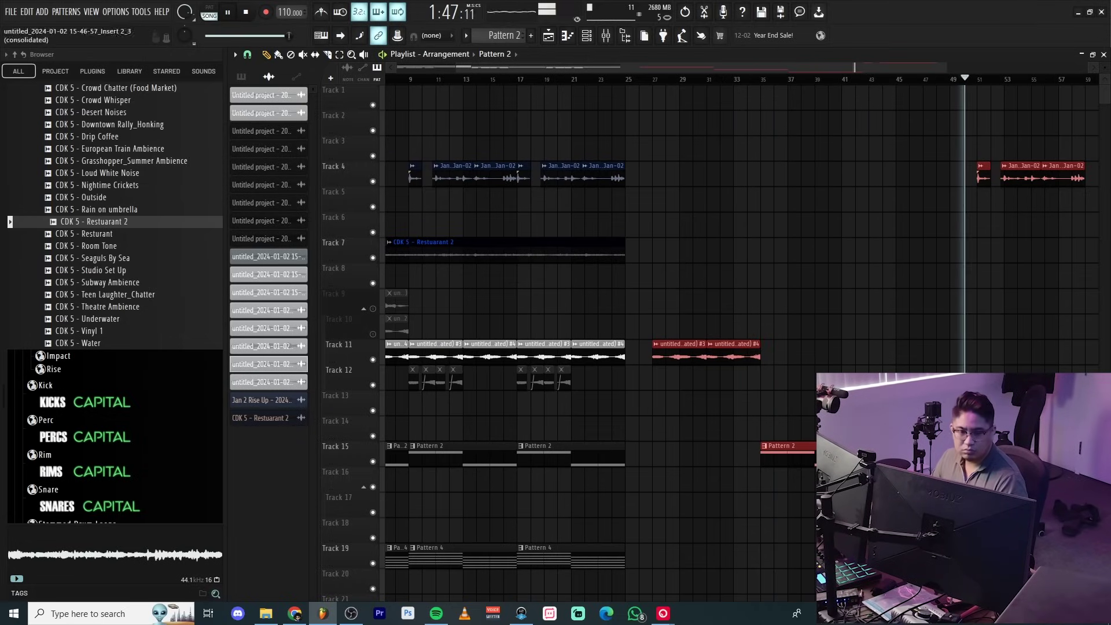
scroll(746, 310, "down", 2)
scroll(835, 223, "up", 5)
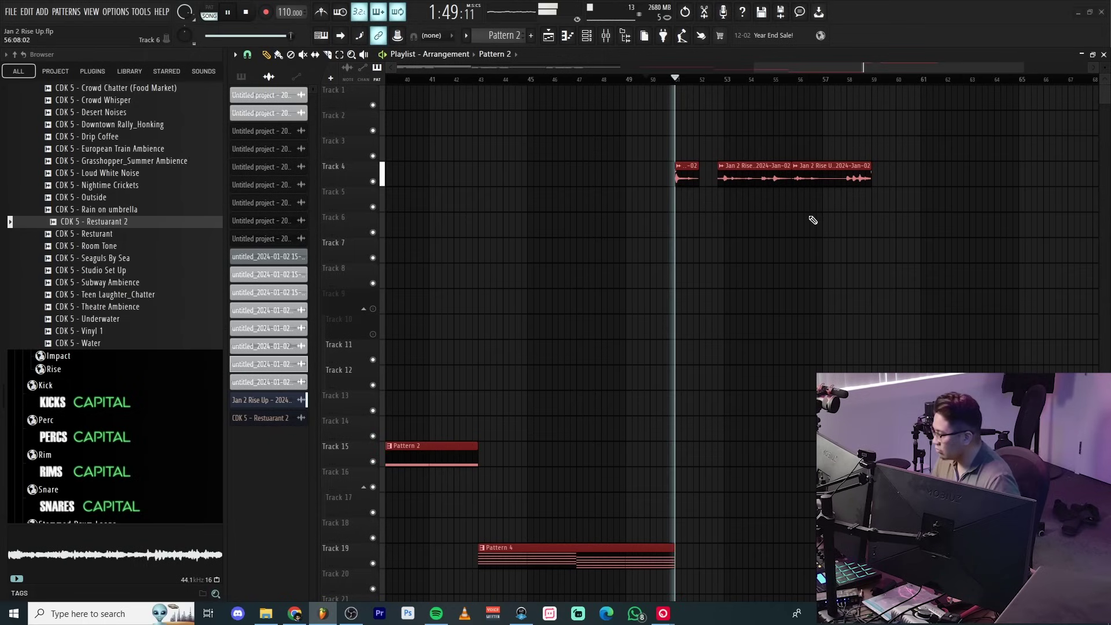
scroll(812, 216, "down", 1)
scroll(806, 213, "down", 4)
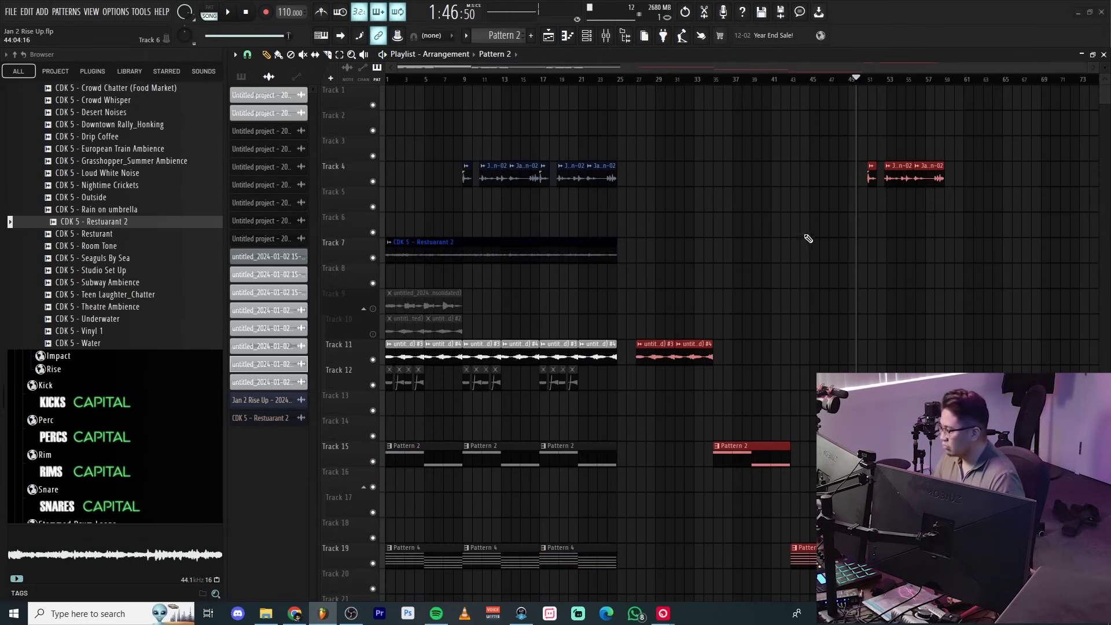
Select every clip in the playlist and consolidate the whole 58-bar arrangement into one audio clip
key("ctrl+a")
key("ctrl+alt+c")
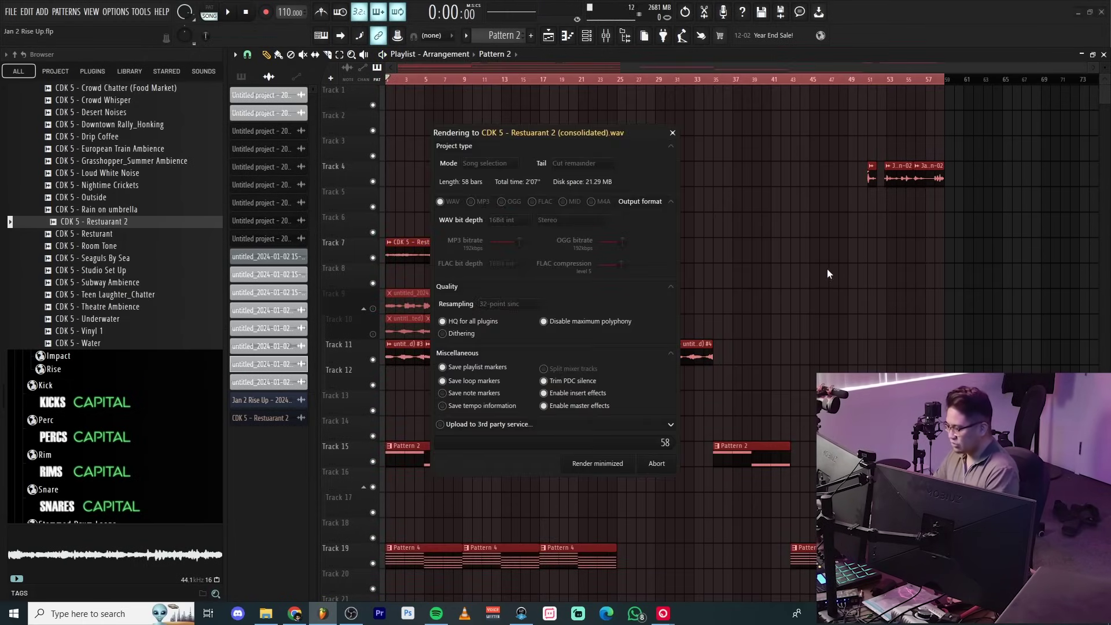